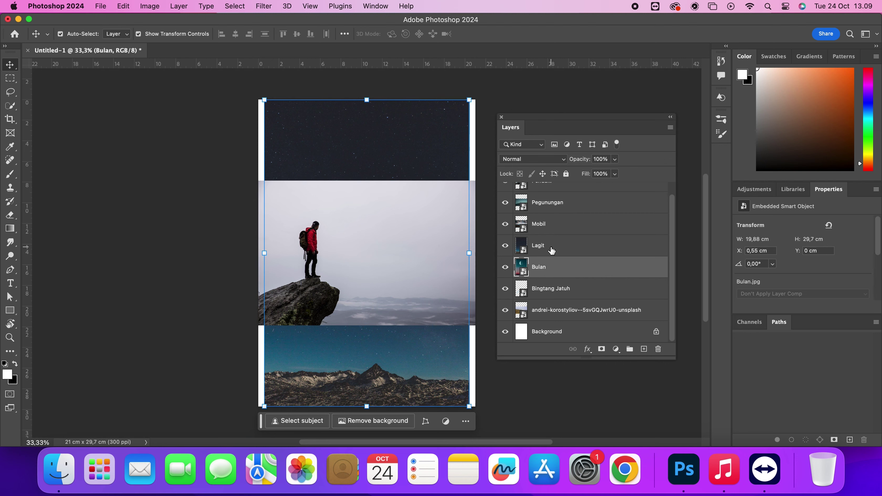
Hide the image layers other than Lagit, keeping Lagit and the white Background visible.
drag(506, 193, 510, 240)
drag(505, 279, 505, 341)
scroll(521, 298, down, 2)
click(506, 332)
Reposition the Lagit sky image and enlarge it past the page's right and lower edges.
click(552, 247)
drag(373, 235, 362, 231)
scroll(362, 231, down, 4)
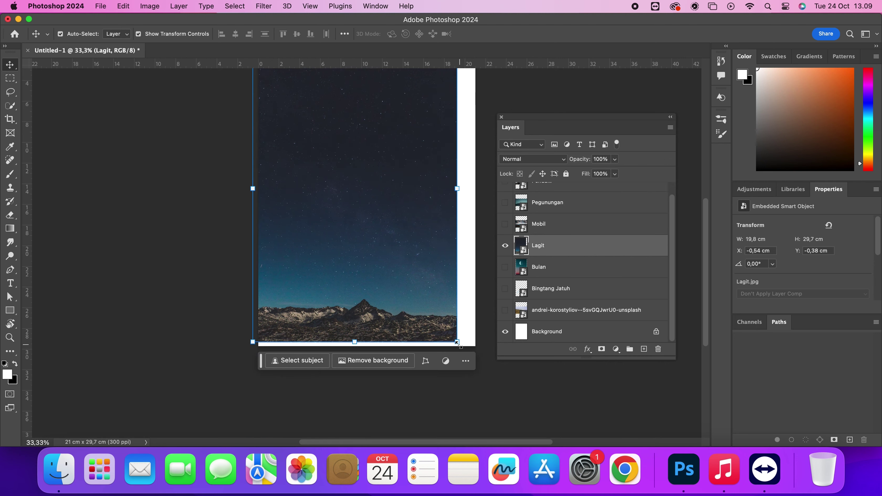
drag(458, 343, 488, 388)
click(516, 34)
Enlarge the Lagit sky further to about 24.17 × 36.25 cm and commit the transform.
drag(422, 162, 418, 163)
scroll(420, 163, up, 3)
click(498, 106)
drag(395, 248, 399, 212)
scroll(399, 231, down, 2)
scroll(400, 231, down, 3)
drag(489, 266, 502, 289)
scroll(479, 142, up, 2)
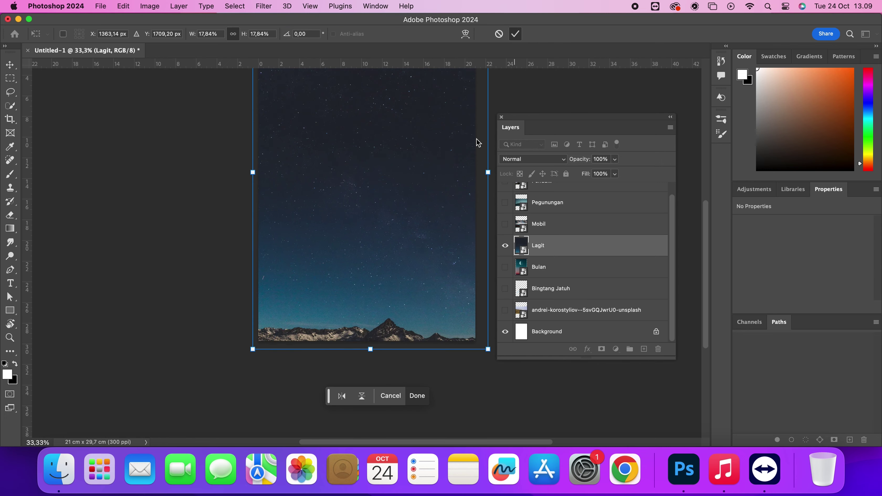
click(517, 34)
Centre the sky horizontally over the page and move the Lagit layer directly above Background.
scroll(382, 185, up, 2)
drag(378, 186, 368, 184)
drag(570, 245, 565, 326)
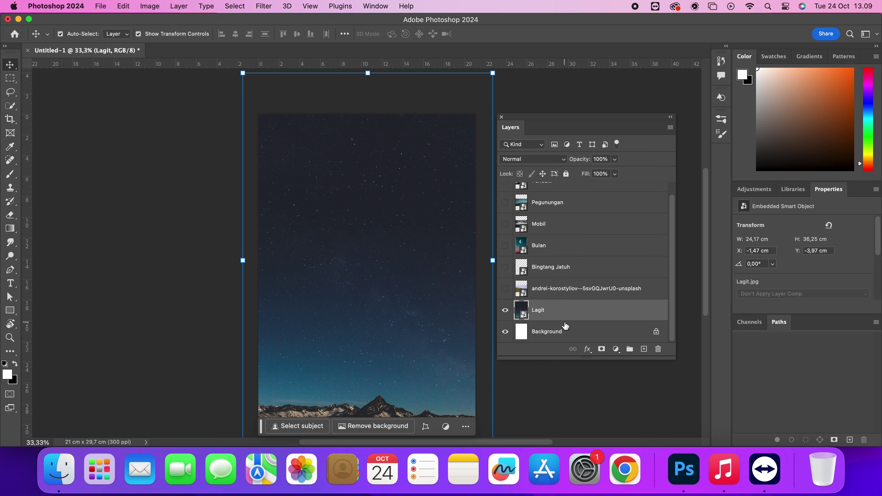
Apply a Camera Raw Filter to Lagit with Temperature -20, Tint -10, Vibrance -5 and Saturation +33.
click(261, 8)
click(285, 83)
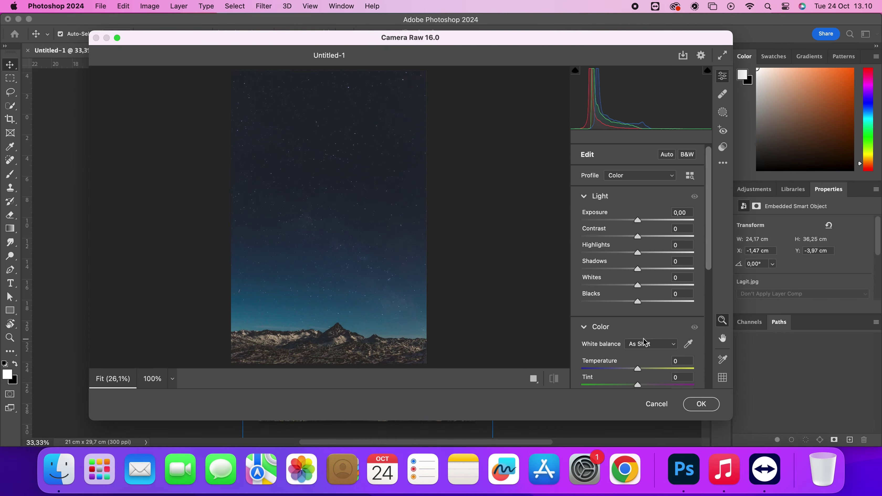
scroll(644, 342, down, 2)
drag(637, 345, 627, 345)
scroll(643, 308, down, 5)
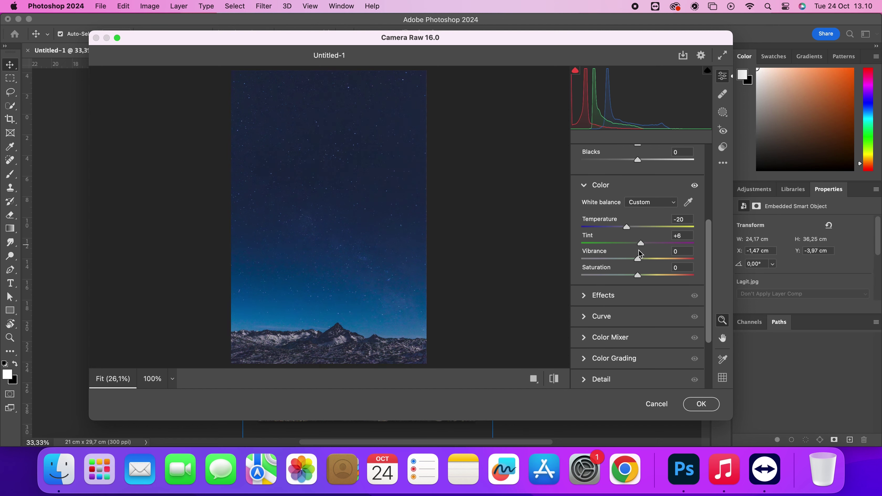
drag(640, 252, 635, 259)
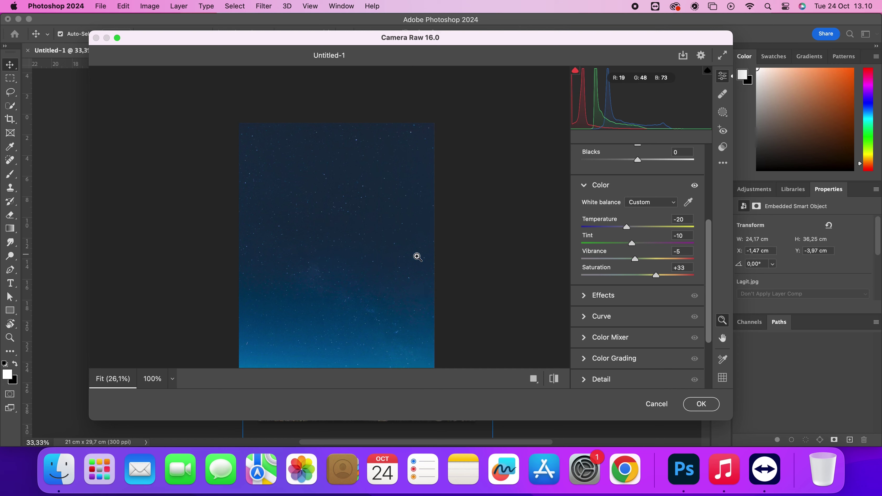
key(Return)
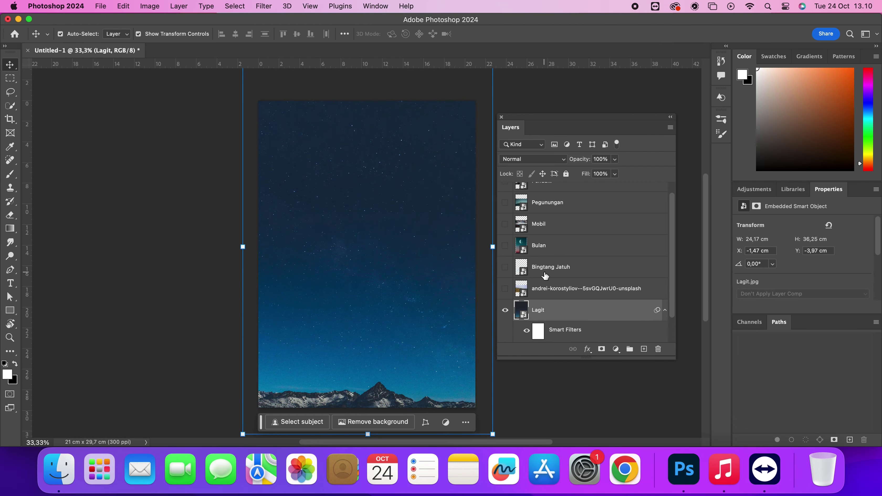
Move the Pegunungan layer directly above Lagit and make it visible.
scroll(537, 242, up, 1)
drag(565, 219, 573, 310)
click(506, 301)
Enlarge the Pegunungan mountain image to about 28.08 × 18.6 cm and place it across the middle of the page.
drag(395, 268, 392, 278)
drag(472, 336, 539, 401)
drag(434, 343, 382, 310)
click(515, 34)
drag(203, 160, 238, 182)
drag(389, 238, 380, 216)
drag(486, 329, 507, 343)
drag(439, 301, 413, 279)
drag(482, 321, 494, 330)
drag(443, 293, 452, 311)
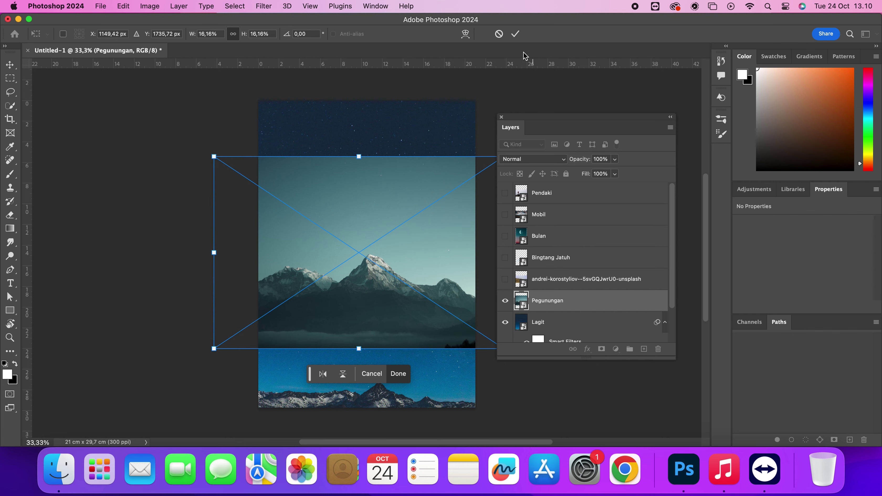
key(Return)
Add a layer mask to Pegunungan and choose the Brush tool with black as the foreground colour.
click(602, 349)
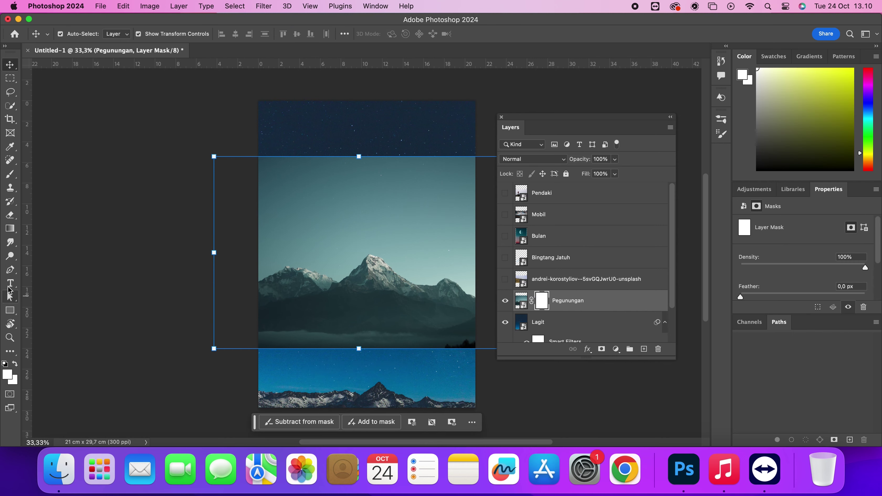
click(10, 174)
click(7, 374)
key(Return)
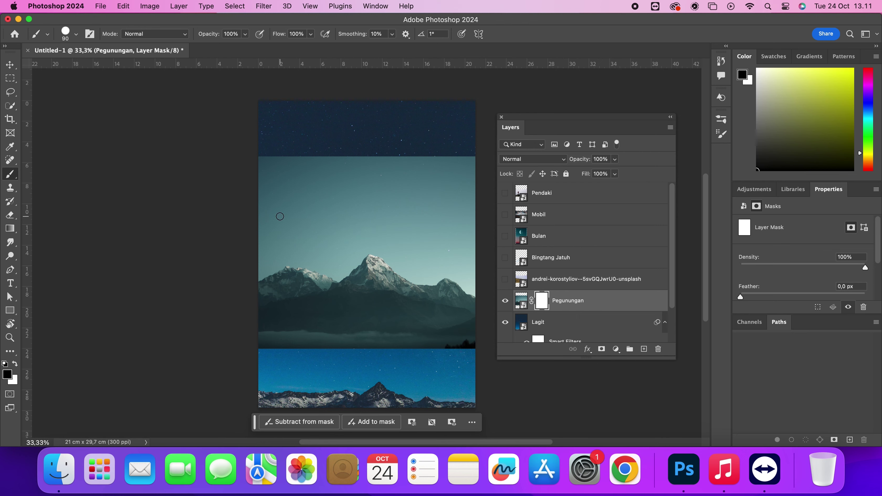
Mask out the sky above the mountain peaks with a soft 900 px brush at 45% opacity.
click(721, 134)
click(602, 135)
click(689, 117)
text(45)
mouse_move(278, 181)
mouse_down()
mouse_move(396, 177)
mouse_move(225, 151)
mouse_move(262, 156)
mouse_move(224, 220)
mouse_move(272, 156)
mouse_move(194, 201)
mouse_move(480, 155)
mouse_up()
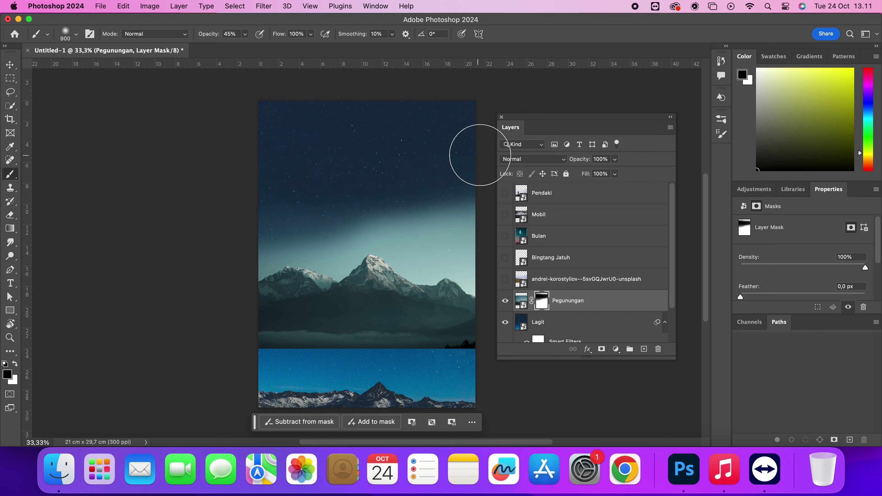
mouse_move(236, 162)
mouse_down()
mouse_move(315, 203)
mouse_move(467, 205)
mouse_move(397, 166)
mouse_up()
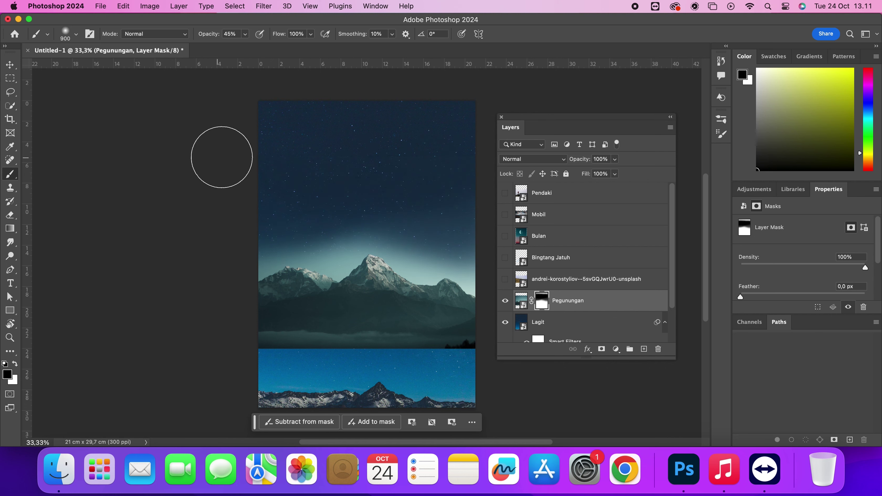
click(505, 280)
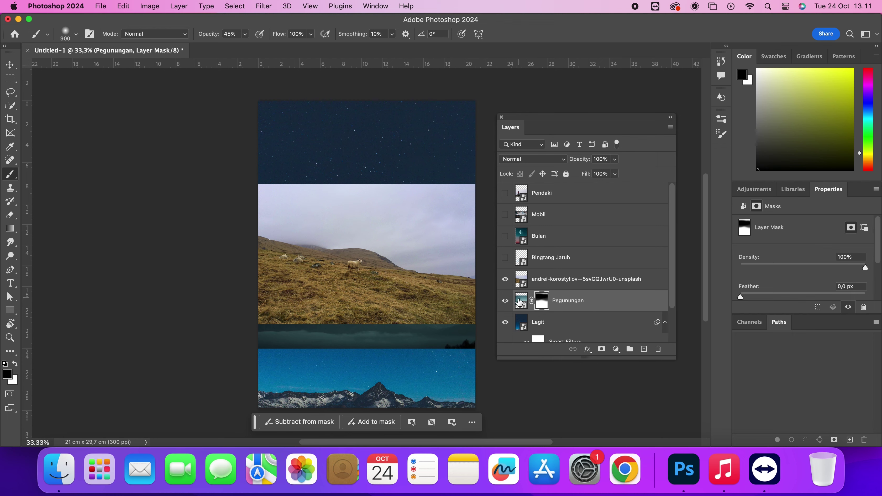
click(505, 279)
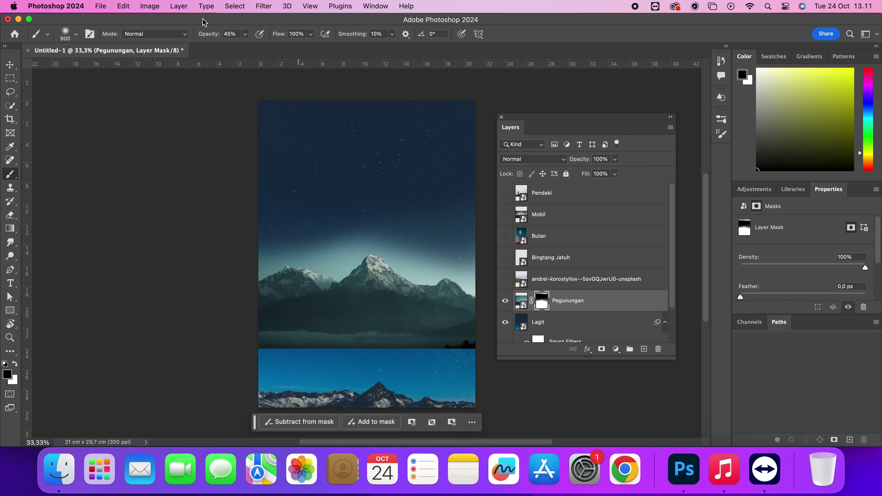
click(263, 6)
click(305, 85)
click(660, 404)
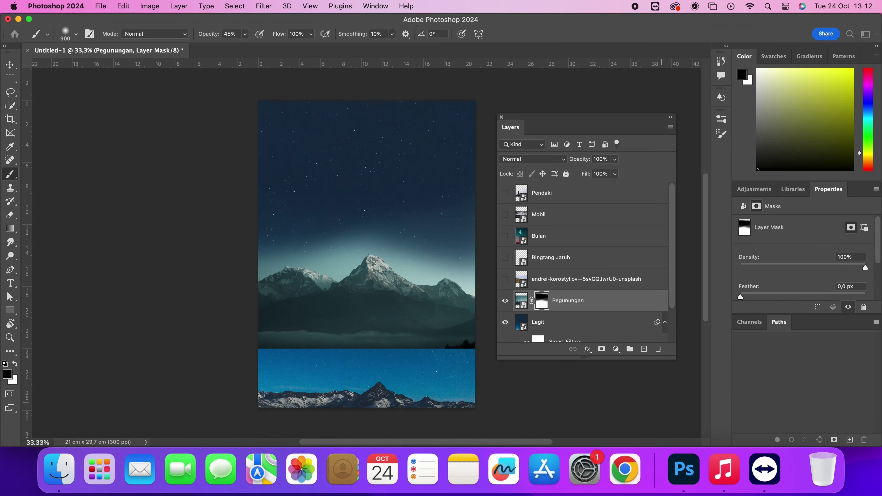
Open the Camera Raw Filter on the Pegunungan image and set Temperature to -12 and Tint to +12.
key(super+2)
click(264, 5)
click(305, 85)
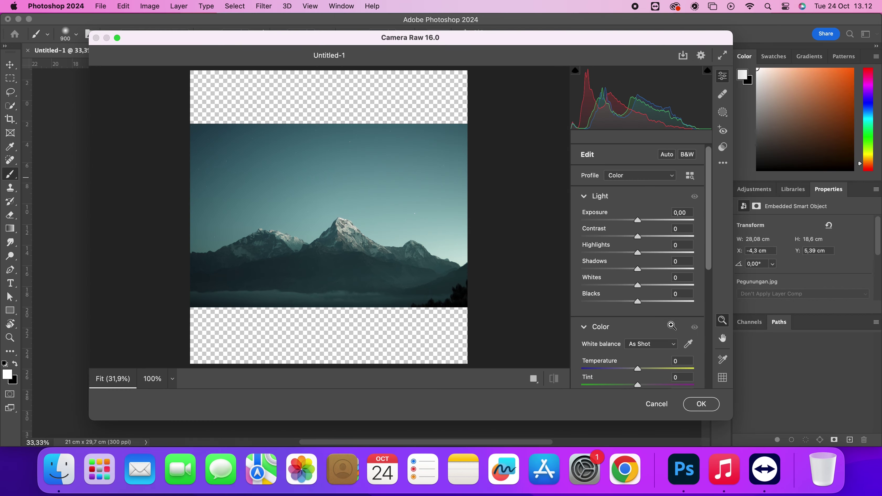
scroll(645, 349, down, 1)
click(631, 349)
scroll(643, 363, down, 1)
click(644, 358)
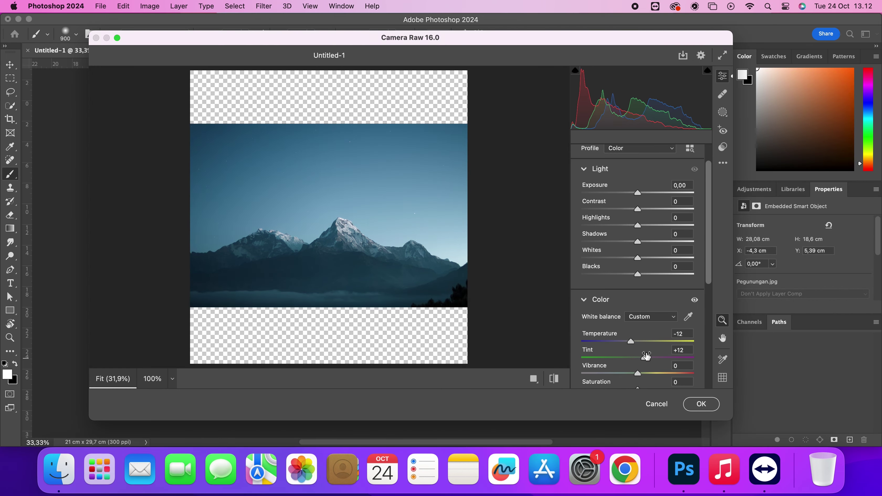
Set Vibrance +20, Saturation -14, Exposure -0.40, Contrast +27, Highlights +21, Shadows -29, Whites +35 and Blacks -46, and apply the filter.
scroll(644, 359, down, 2)
click(643, 344)
drag(644, 345, 649, 345)
drag(638, 361, 631, 361)
drag(638, 245, 653, 229)
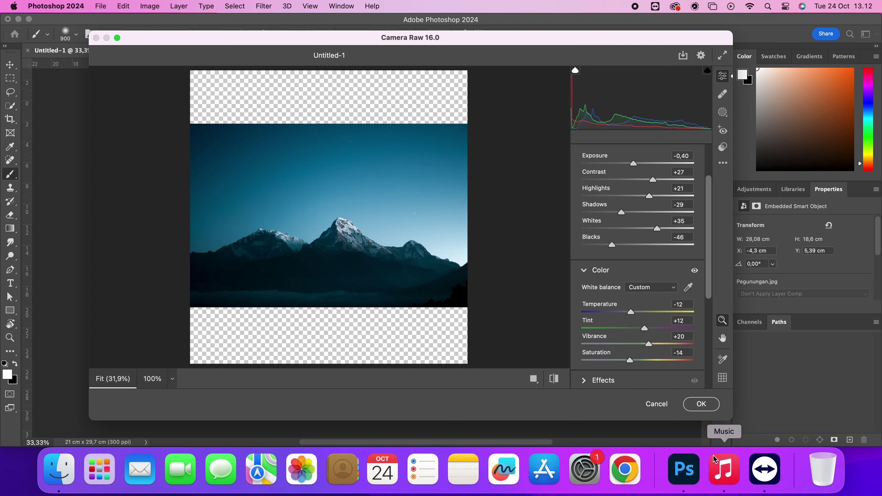
click(702, 404)
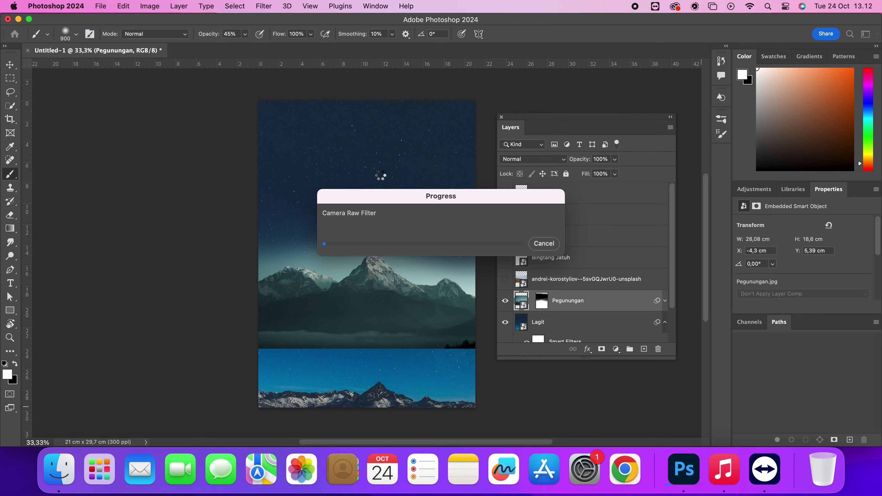
Show the grassland layer, enlarge it to about 27.17%, rotate it about -15.81° and place it over the lower page.
click(504, 281)
key(v)
click(556, 280)
drag(389, 260, 377, 312)
drag(466, 383, 598, 379)
drag(406, 373, 388, 378)
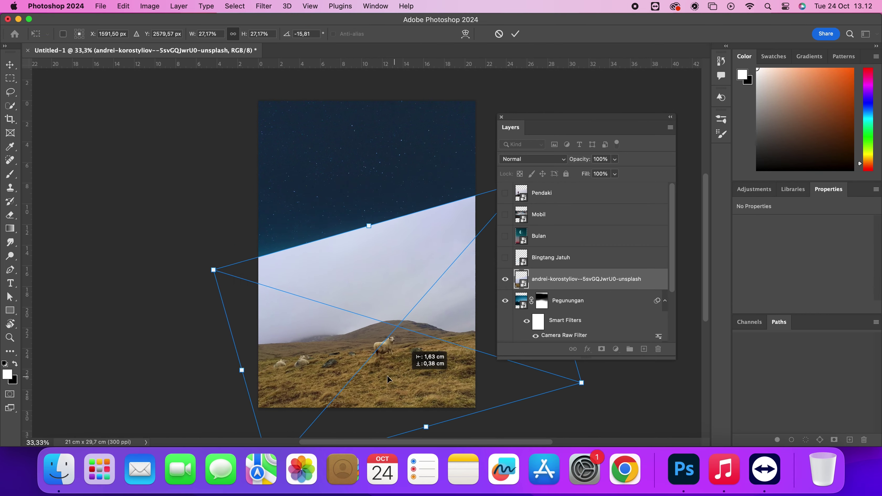
key(Return)
Set the grassland layer's opacity to 66% and enlarge it to about 30.14%, aligning the hill with the mountain base.
drag(583, 160, 565, 162)
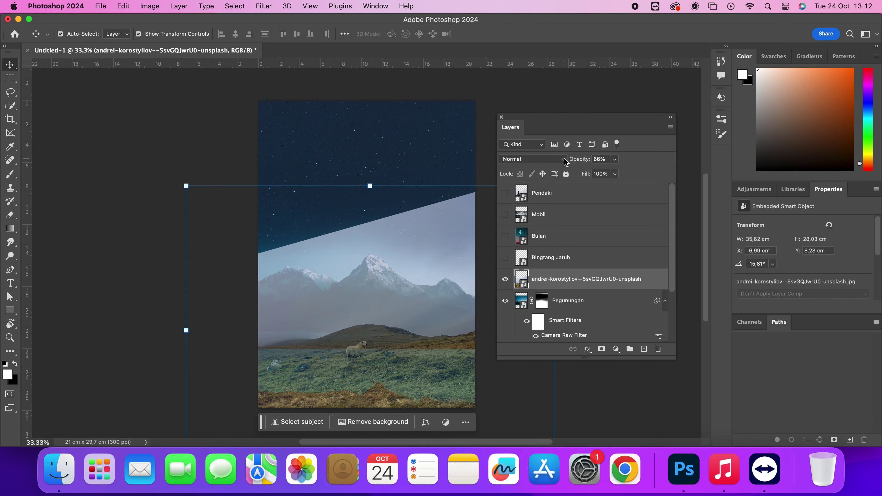
drag(431, 338, 433, 318)
scroll(541, 408, down, 3)
drag(557, 396, 559, 393)
drag(363, 294, 317, 298)
drag(456, 109, 504, 92)
drag(410, 284, 410, 311)
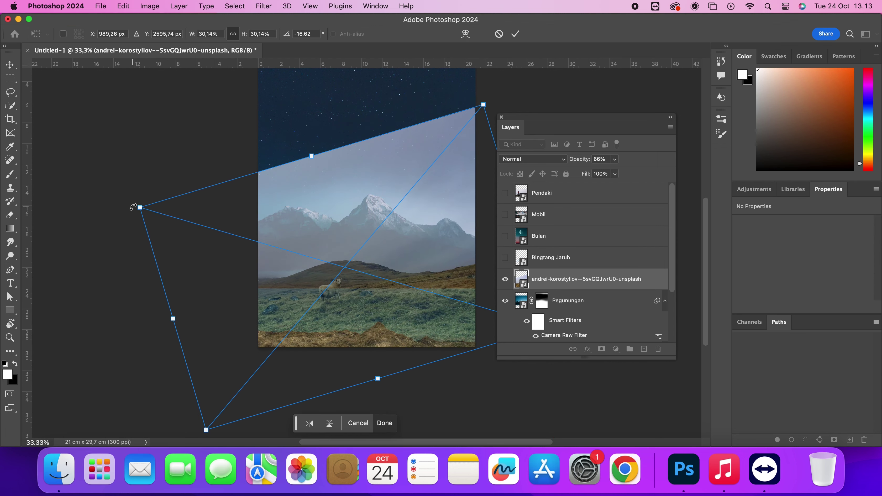
Rotate the grassland image to about -12.82°, commit the transform and set the layer's opacity to 100%.
drag(133, 207, 143, 191)
drag(384, 294, 391, 283)
click(515, 34)
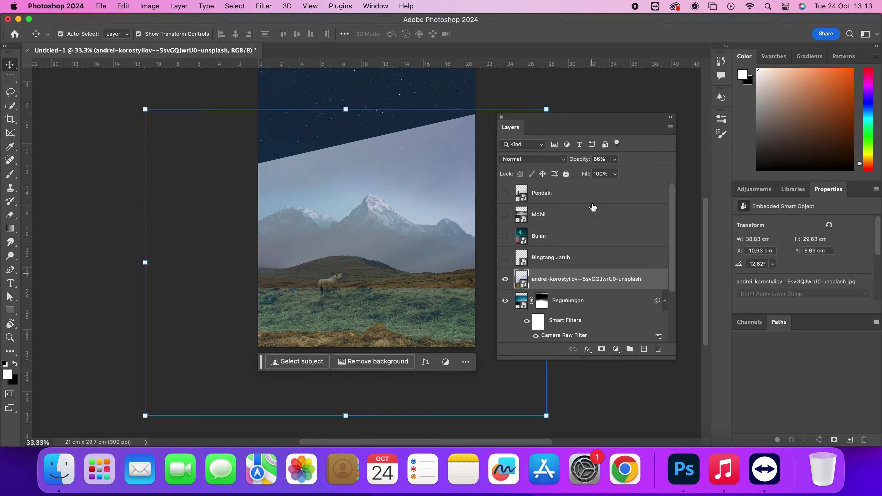
key(Return)
Start a Pen tool path at the page's left edge and trace the grassland ridge over the hilltop.
click(11, 269)
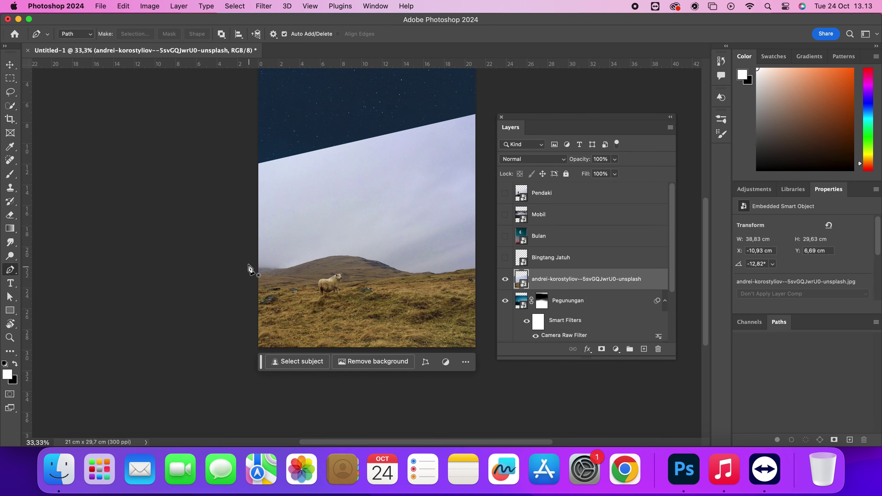
scroll(249, 268, up, 3)
click(253, 268)
scroll(347, 266, up, 5)
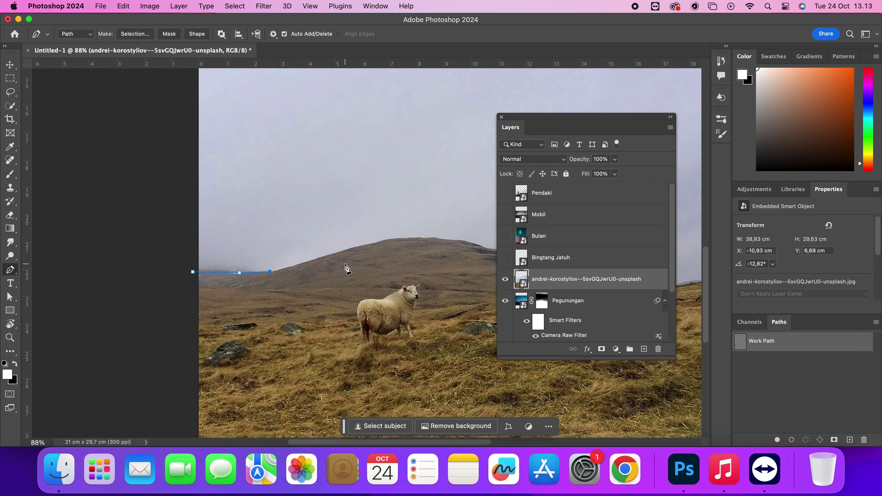
key(super+z)
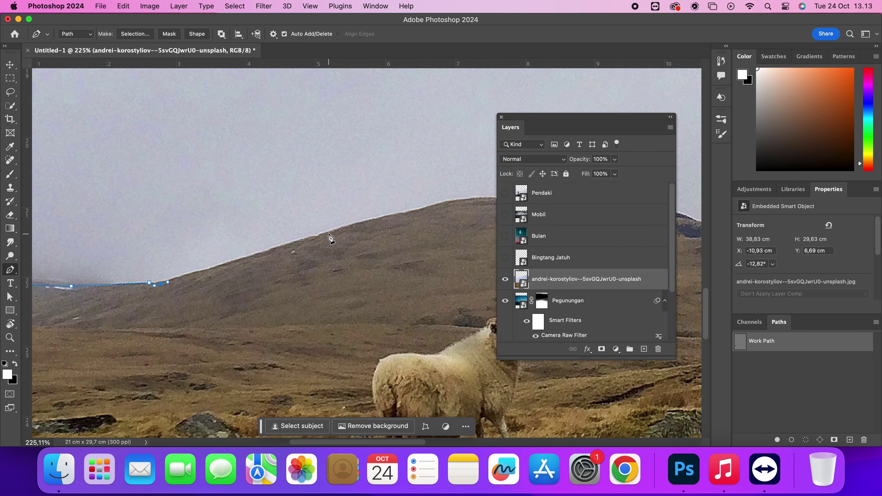
click(329, 237)
scroll(218, 239, right, 5)
click(355, 208)
scroll(326, 210, right, 4)
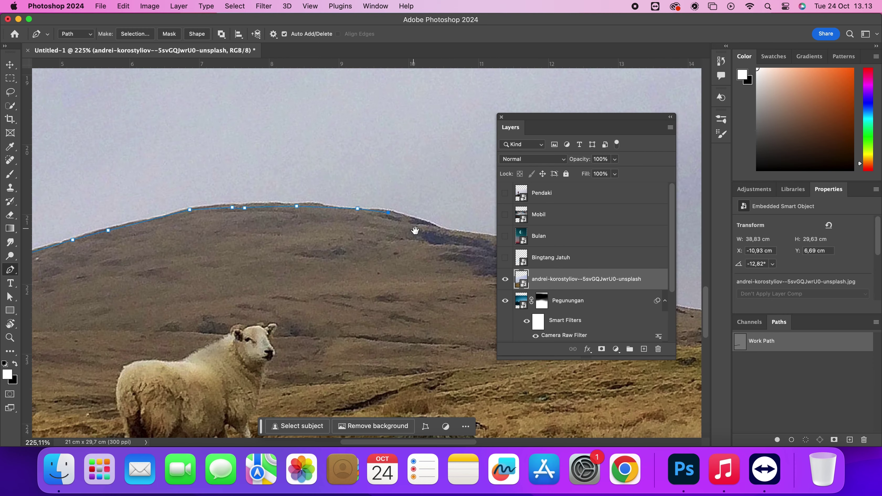
click(439, 229)
scroll(301, 230, right, 6)
Continue the path along the ridge from the hill's right slope to the page's right edge.
click(438, 277)
click(463, 287)
drag(463, 287, 309, 268)
click(328, 274)
click(362, 280)
drag(431, 291, 322, 270)
click(373, 262)
click(386, 266)
click(396, 270)
drag(396, 271, 305, 271)
click(325, 272)
click(447, 256)
drag(448, 256, 317, 264)
click(322, 257)
click(381, 251)
click(397, 250)
drag(401, 253, 448, 253)
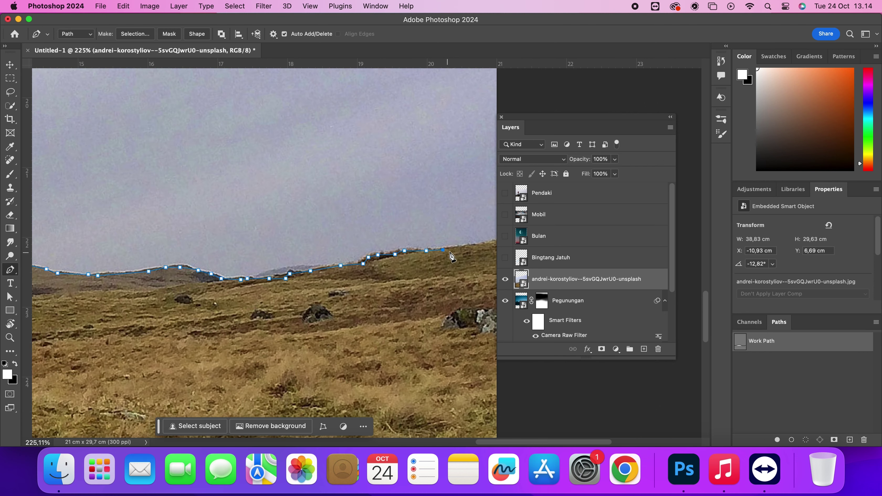
Close the path around the grass below the page and turn it into a vector mask hiding the grey sky.
scroll(484, 244, down, 5)
click(425, 261)
scroll(433, 266, down, 5)
click(415, 358)
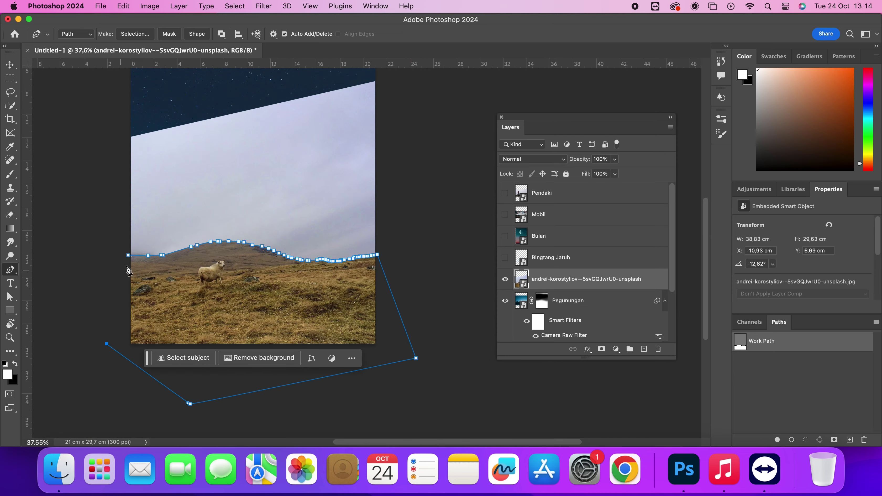
click(176, 36)
key(v)
click(463, 222)
click(504, 34)
click(504, 99)
drag(351, 290, 447, 309)
Open the grassland smart object's contents and unlock its background layer.
click(521, 281)
scroll(294, 318, up, 3)
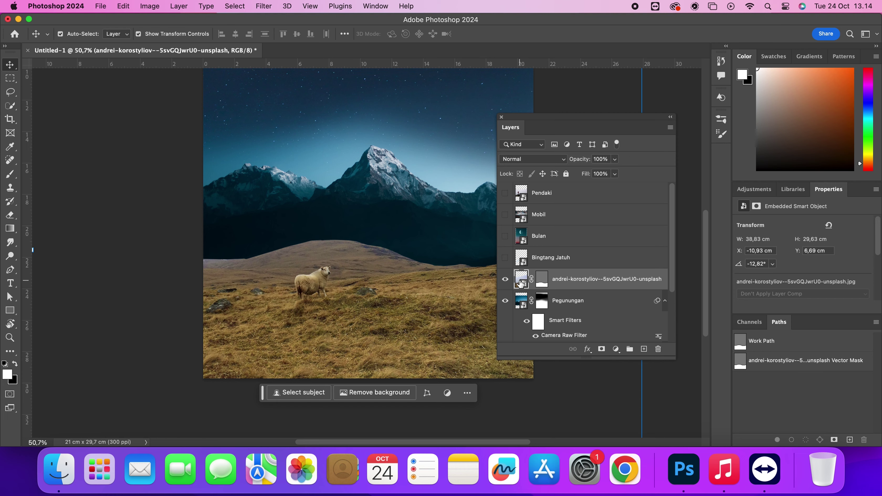
double_click(520, 284)
click(658, 190)
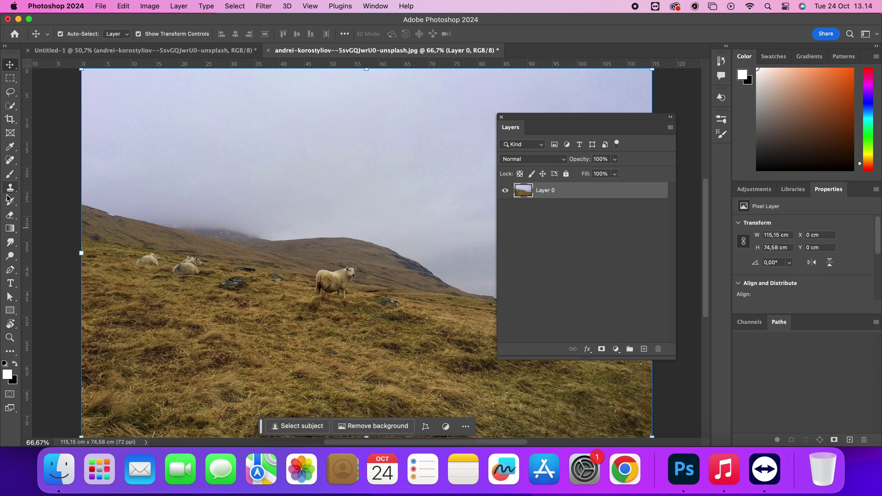
Outline the standing sheep with the Lasso tool and remove it by filling the selection with surrounding grass.
click(10, 92)
mouse_move(414, 206)
mouse_down()
mouse_move(331, 282)
mouse_move(351, 209)
mouse_up()
mouse_move(244, 288)
mouse_down()
mouse_move(246, 306)
mouse_move(245, 293)
mouse_up()
click(197, 326)
click(331, 326)
right_click(271, 285)
click(289, 363)
click(608, 228)
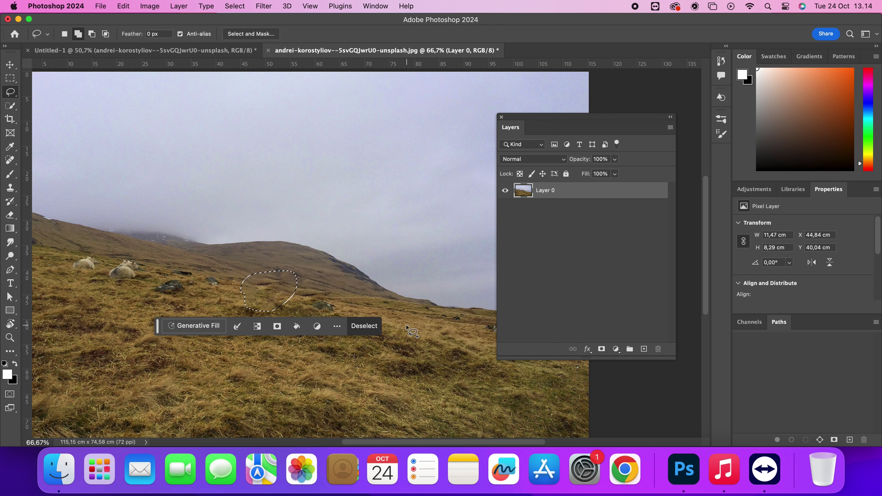
right_click(10, 243)
right_click(11, 190)
click(57, 185)
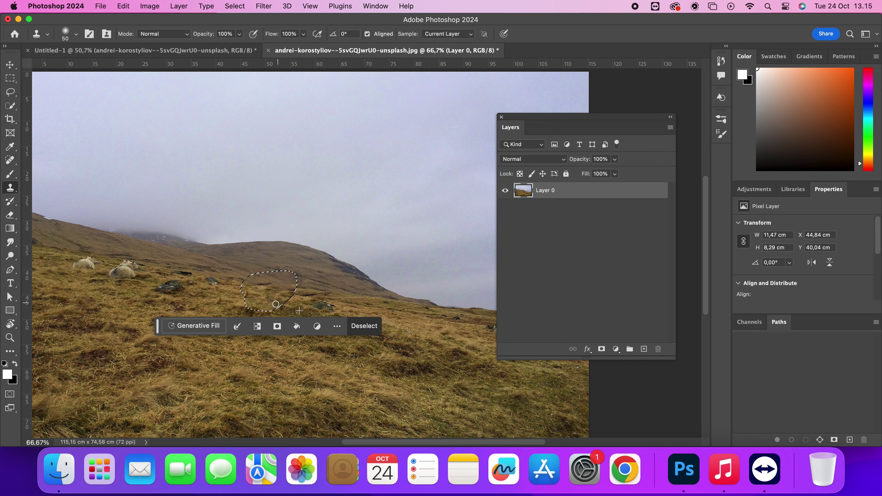
Clear the selection and save the retouched grassland image as a PSD file.
key(super+d)
key(super+s)
click(507, 227)
click(656, 190)
Copy the retouched grassland layer into the Untitled-1 document.
click(268, 50)
click(484, 224)
drag(524, 190, 359, 369)
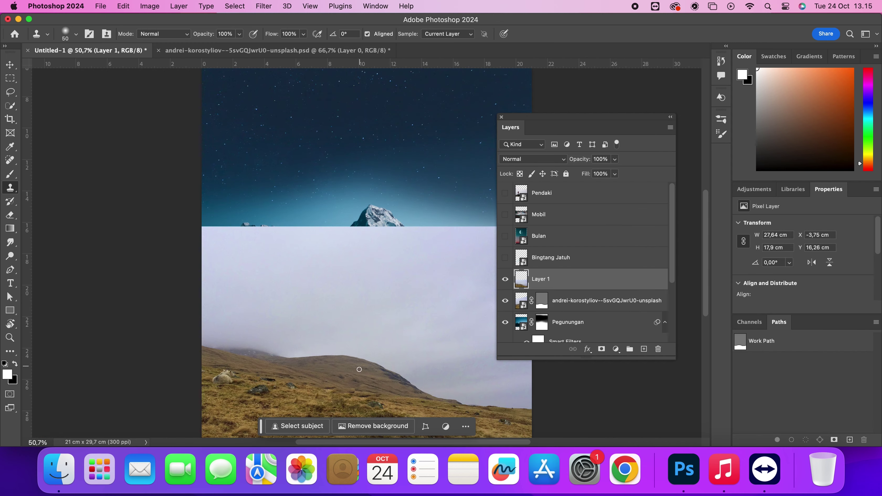
Scale the copied grassland layer to about 121%, rotate it about -12.7° and align it with the grassland beneath.
scroll(360, 369, down, 5)
key(v)
drag(392, 262, 374, 220)
scroll(375, 220, down, 10)
drag(411, 191, 411, 184)
drag(418, 184, 408, 172)
scroll(403, 206, up, 10)
drag(391, 322, 398, 320)
drag(617, 397, 642, 410)
drag(572, 407, 566, 403)
drag(657, 411, 660, 416)
key(shift+Up)
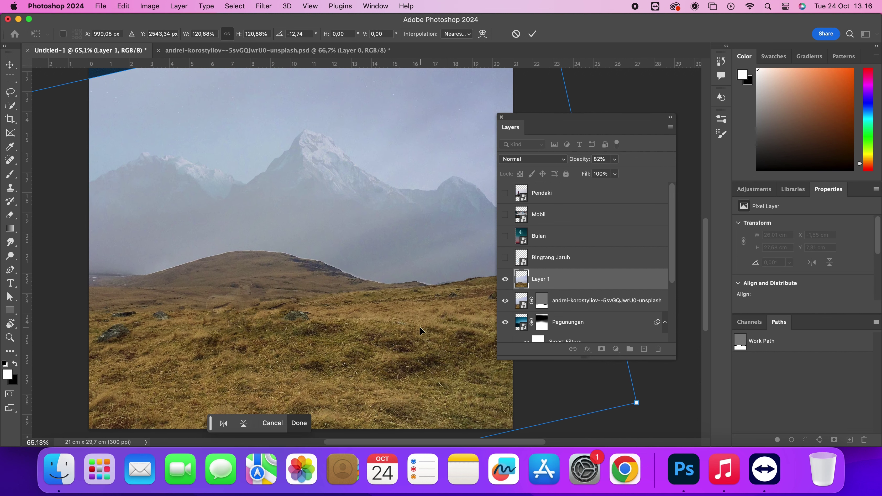
scroll(537, 101, right, 3)
click(533, 34)
Move the vector mask from the old grassland layer onto Layer 1 and delete the old layer.
drag(541, 304, 544, 282)
click(563, 300)
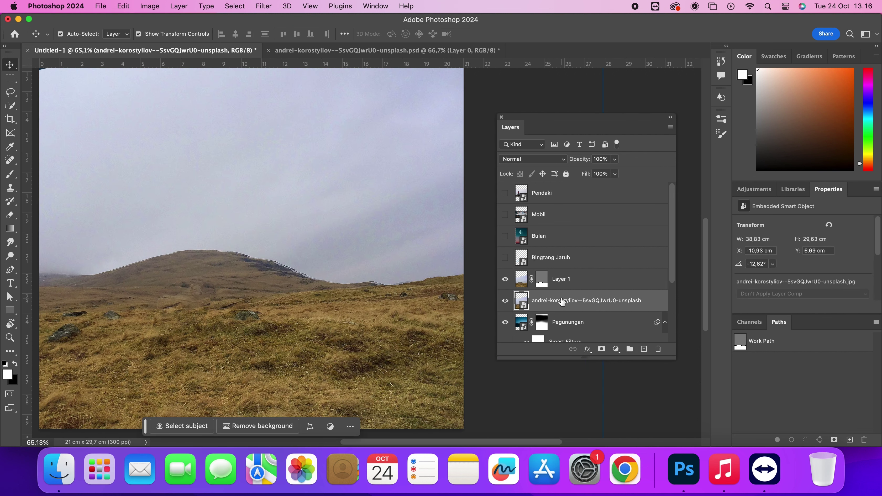
key(Delete)
Set Layer 1's opacity to 100% and target its mask.
click(567, 281)
drag(582, 162, 608, 163)
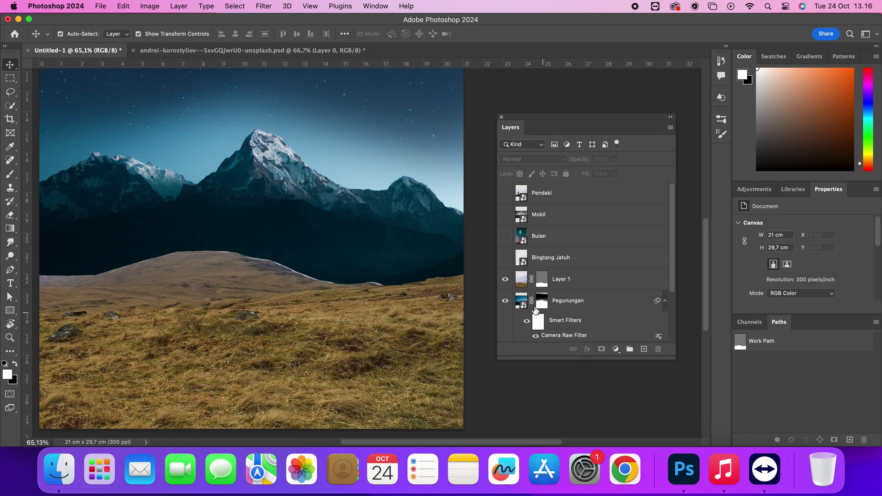
click(541, 280)
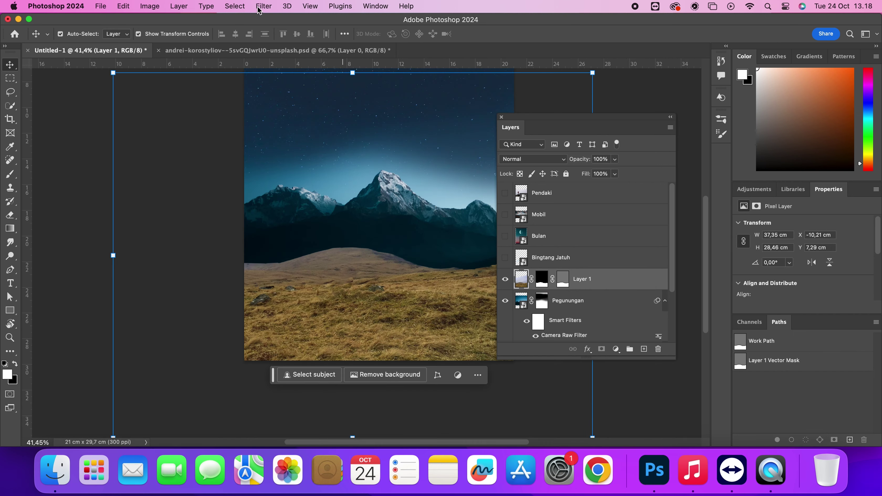
click(264, 5)
click(295, 83)
click(653, 404)
Tint Layer 1 in the Camera Raw Filter with Temperature -8, Tint +43, Vibrance +53 and Saturation -9.
click(264, 6)
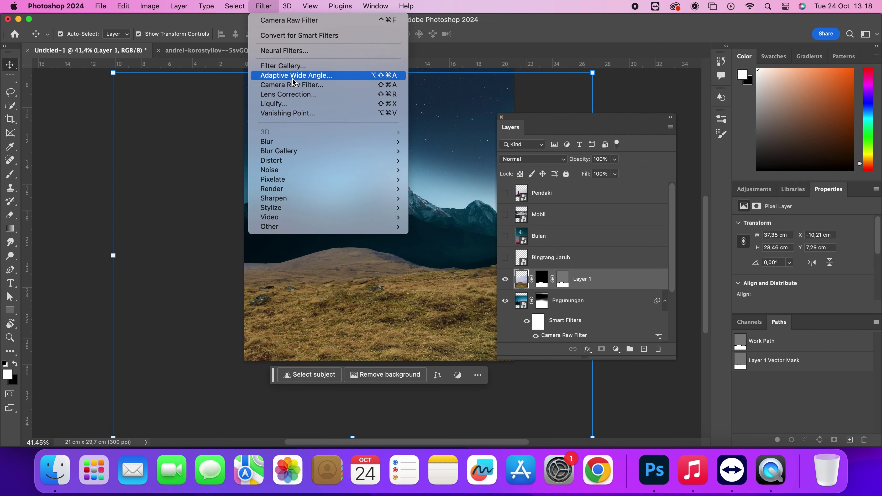
click(295, 83)
scroll(643, 371, down, 3)
drag(638, 313, 650, 313)
drag(638, 329, 681, 330)
mouse_move(637, 345)
mouse_down()
mouse_move(664, 345)
mouse_move(616, 362)
mouse_move(633, 362)
mouse_up()
mouse_move(649, 313)
mouse_down()
mouse_move(620, 315)
mouse_move(633, 314)
mouse_up()
drag(680, 329, 659, 328)
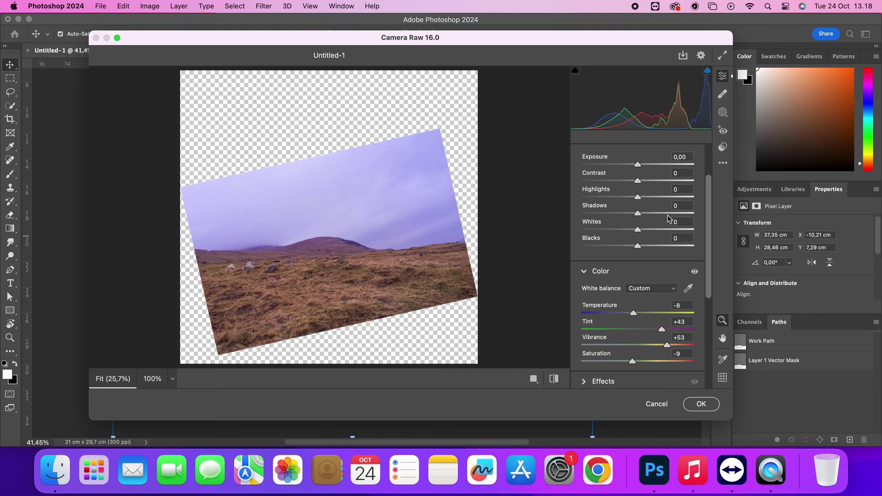
Adjust the grassland's light with Whites -8, Blacks +3, higher Highlights and slightly lower Contrast and Exposure, and apply the filter.
mouse_move(637, 230)
mouse_down()
mouse_move(648, 229)
mouse_move(635, 231)
mouse_up()
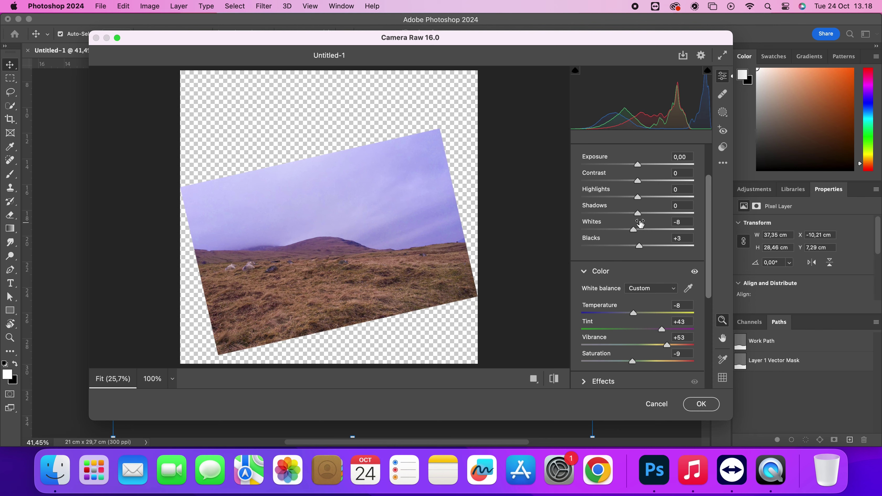
drag(635, 198, 676, 201)
drag(633, 181, 626, 182)
mouse_move(638, 165)
mouse_down()
mouse_move(648, 166)
mouse_move(630, 166)
mouse_up()
click(702, 404)
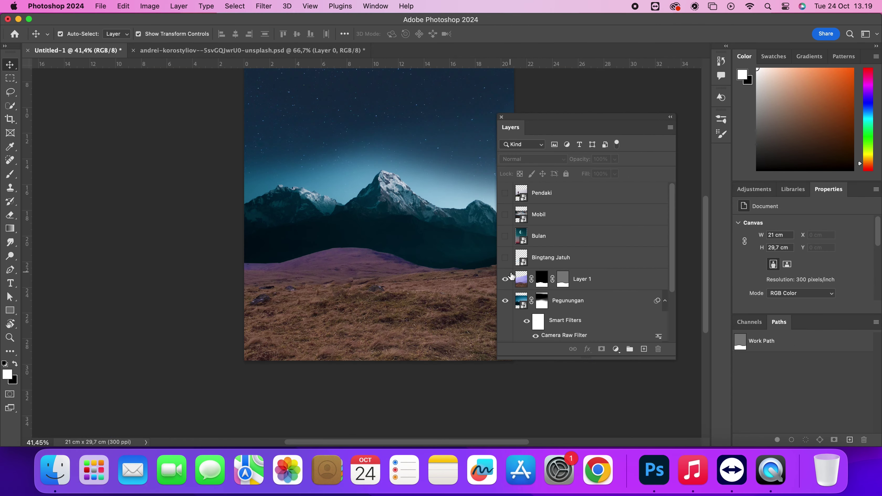
click(547, 283)
click(548, 283)
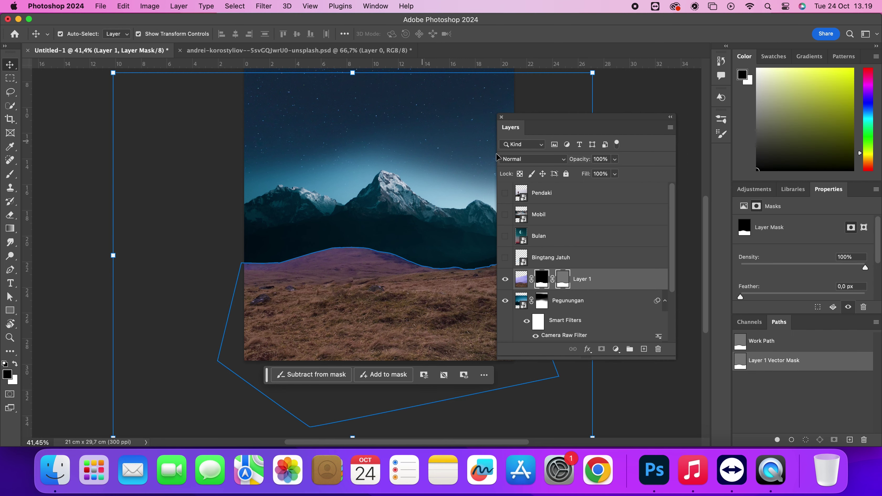
key(super+alt+r)
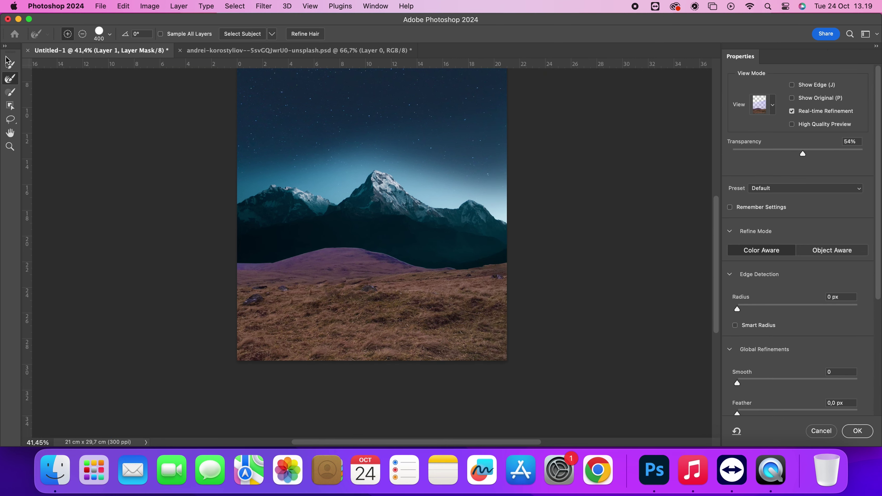
click(812, 432)
Apply the Camera Raw Filter to Layer 1 with Tint -11, Vibrance -100 and Saturation +100.
click(263, 6)
click(285, 87)
scroll(637, 218, down, 5)
drag(637, 219, 594, 205)
click(638, 190)
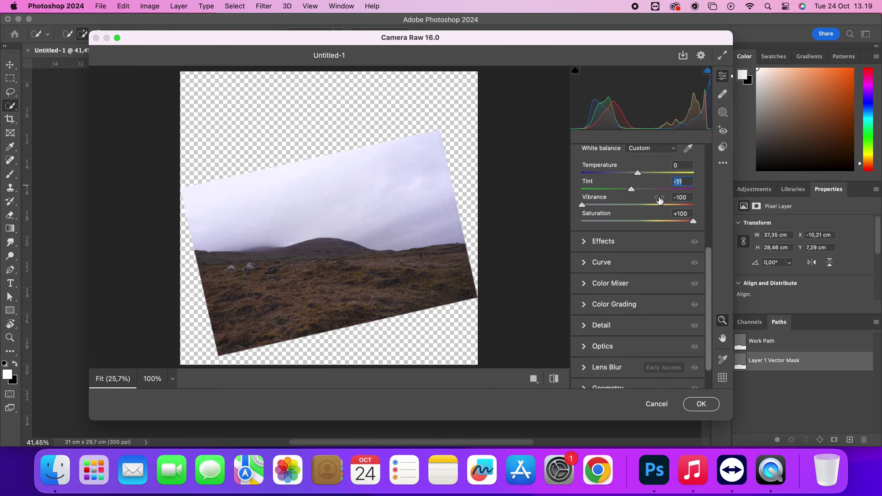
click(701, 403)
Refine Layer 1's edge in Select and Mask with Smooth 28 and Feather 3.8 px, and apply it.
click(561, 279)
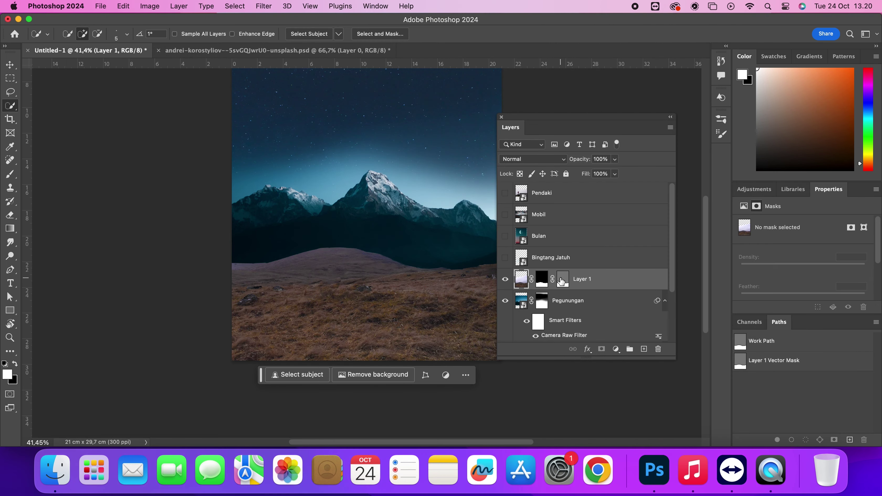
click(380, 34)
scroll(838, 302, down, 5)
drag(736, 329, 771, 329)
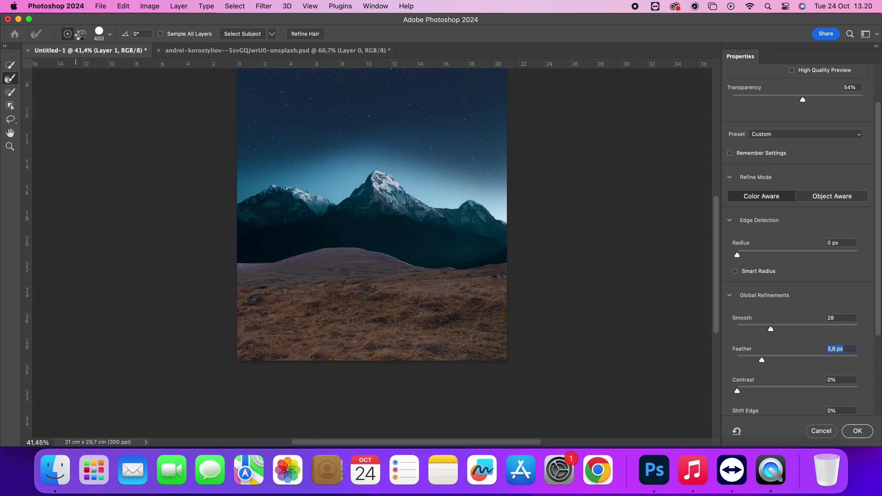
scroll(317, 277, up, 8)
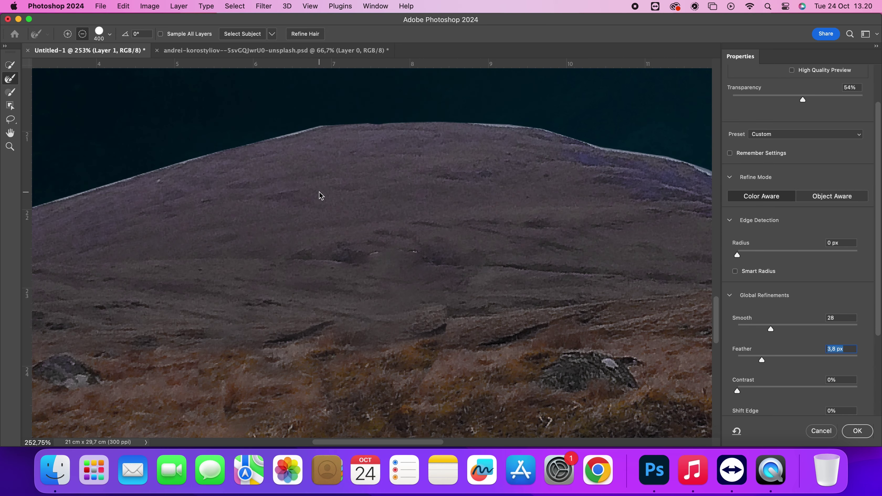
scroll(319, 193, down, 6)
click(857, 431)
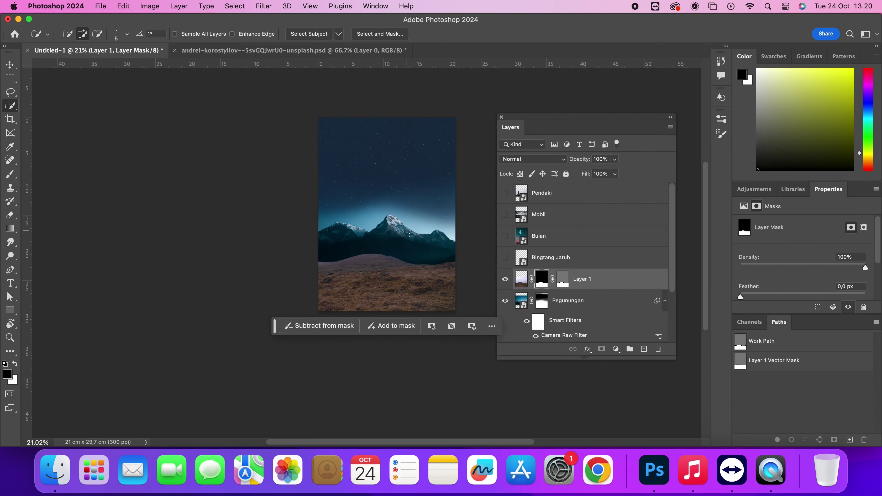
click(263, 5)
click(299, 85)
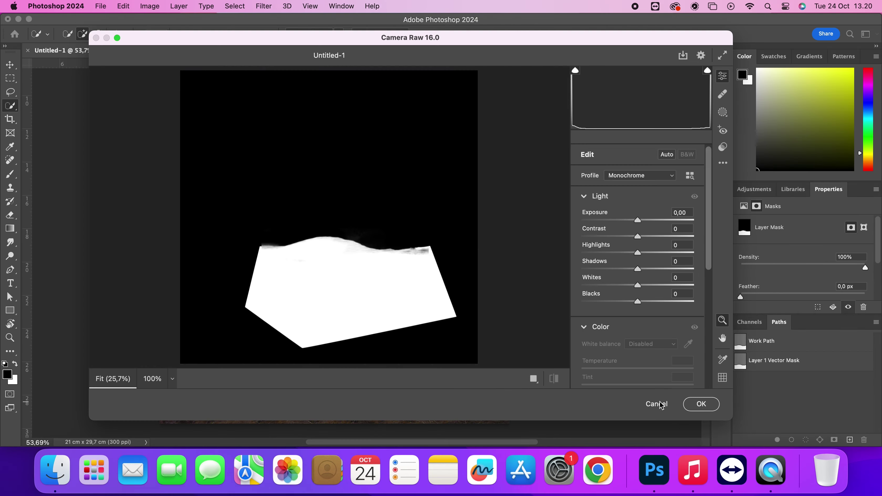
click(658, 404)
Recolour Layer 1's image in the Camera Raw Filter with Temperature +4, Tint +77, Vibrance -100 and Saturation +100.
click(521, 279)
click(263, 6)
click(288, 84)
scroll(649, 351, down, 3)
drag(638, 360, 699, 361)
drag(638, 343, 538, 342)
mouse_move(637, 329)
mouse_down()
mouse_move(681, 328)
mouse_move(640, 313)
mouse_up()
Set Layer 1's Whites to +11, raise its Contrast and apply the Camera Raw Filter.
drag(637, 230, 645, 230)
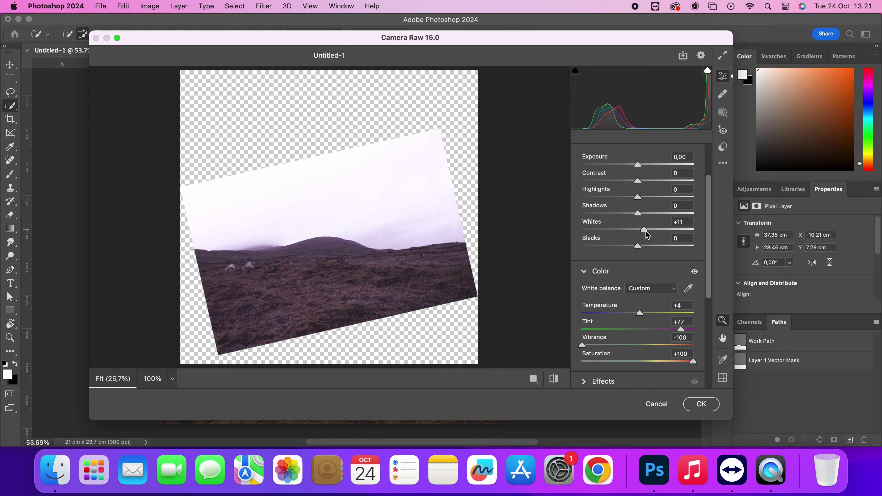
drag(638, 182, 664, 182)
drag(638, 165, 638, 166)
click(702, 404)
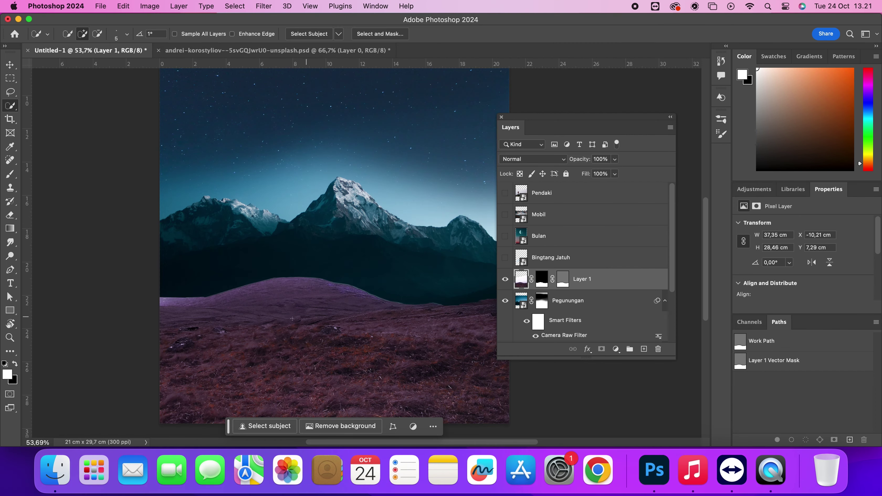
Try to subtract the hill's bright rim from Layer 1's mask with the Quick Selection tool, and undo the strokes.
click(542, 279)
click(380, 34)
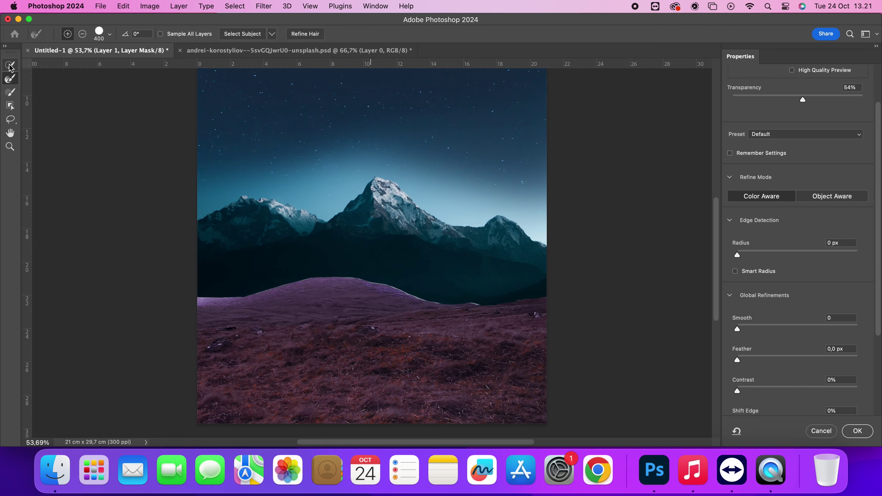
click(10, 65)
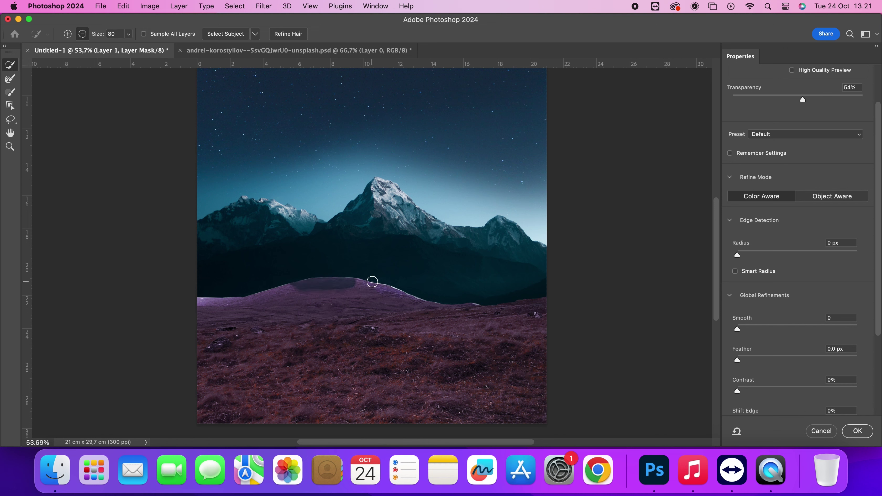
mouse_move(243, 290)
mouse_down()
mouse_move(193, 296)
mouse_move(257, 299)
mouse_up()
key(super+z)
key(super+z)
Try to trim the hill's bright rim from the mask with the Lasso tool, and discard the mask refinement.
scroll(241, 296, up, 10)
scroll(375, 315, down, 6)
scroll(449, 300, up, 2)
click(10, 119)
scroll(240, 271, down, 8)
mouse_move(222, 211)
mouse_down()
mouse_move(282, 205)
mouse_move(222, 203)
mouse_up()
key(super+z)
scroll(231, 187, up, 10)
mouse_move(184, 290)
mouse_down()
mouse_move(85, 210)
mouse_move(101, 243)
mouse_up()
scroll(336, 244, right, 7)
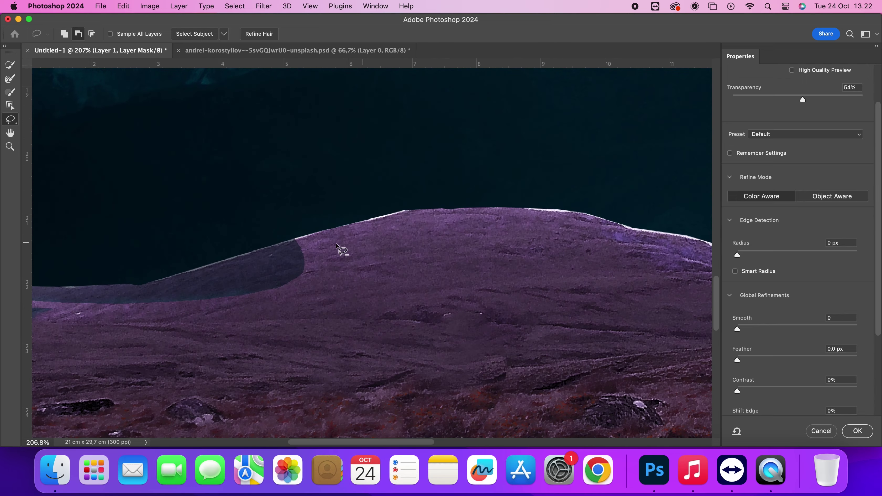
drag(278, 252, 301, 263)
scroll(336, 227, right, 10)
click(821, 431)
Add a new layer above Layer 1 and choose the textured 50 px brush tip with 1% spacing.
scroll(402, 195, down, 10)
scroll(404, 182, up, 3)
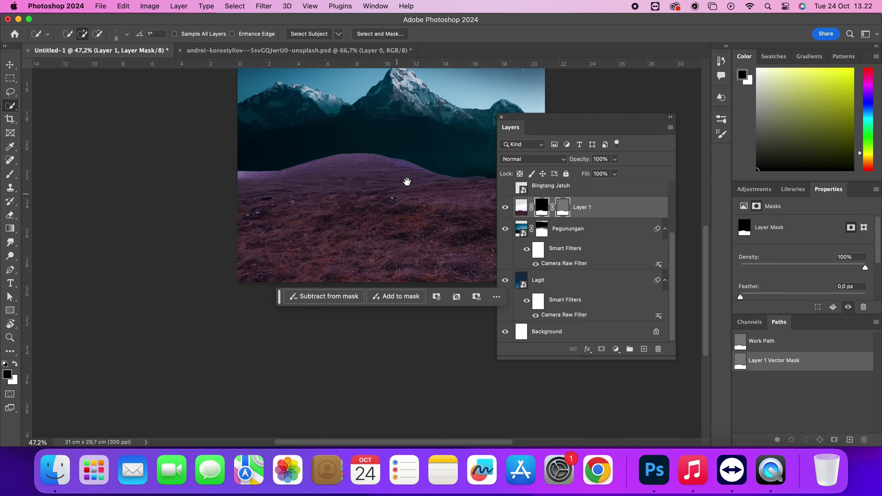
drag(407, 182, 365, 238)
scroll(625, 295, up, 4)
click(644, 349)
click(721, 134)
key(b)
scroll(640, 170, down, 2)
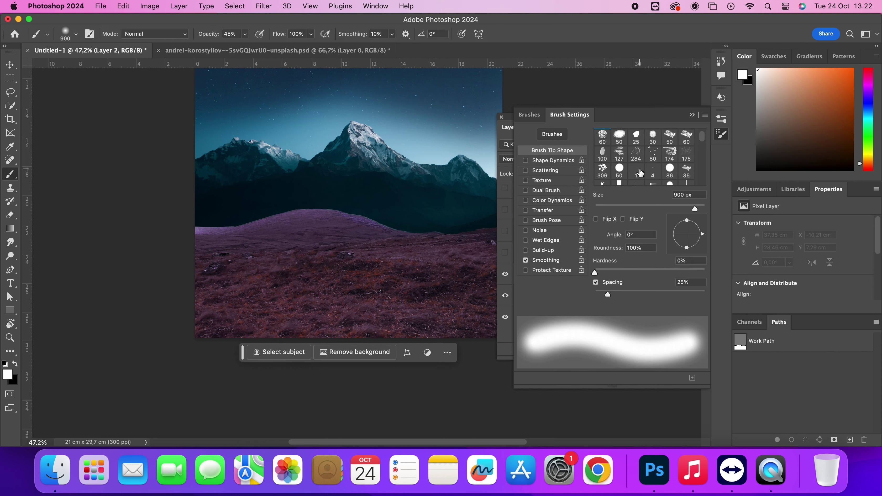
scroll(640, 173, up, 2)
click(669, 152)
drag(701, 296, 601, 291)
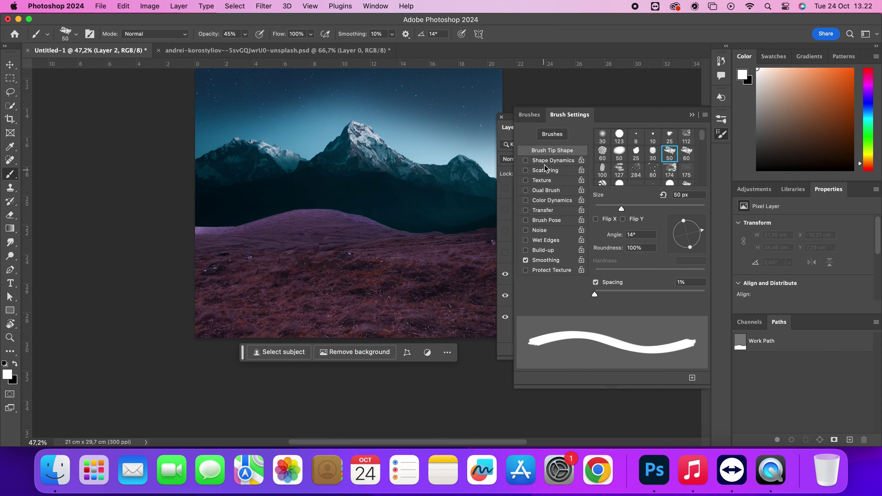
Enable Shape Dynamics for the brush and set its opacity to 1%.
click(553, 160)
click(604, 303)
click(692, 115)
key(1)
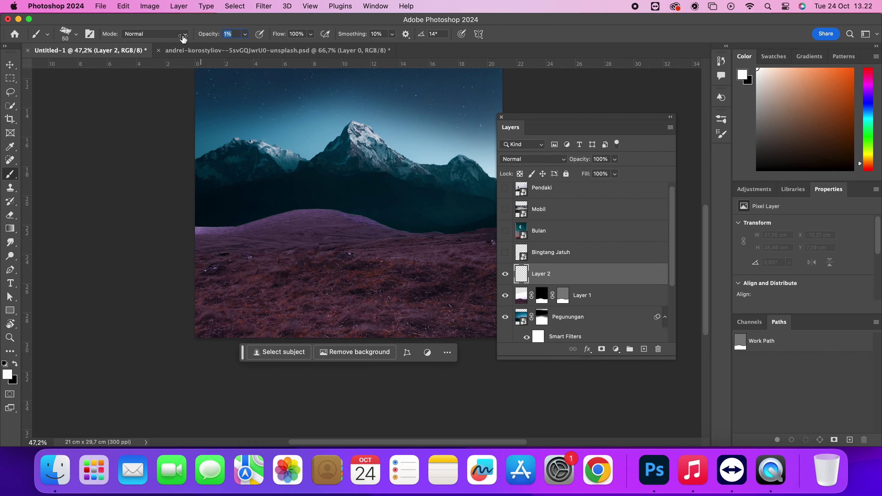
Enlarge the brush to 800 px, set its opacity to 11%, and undo the trial fog strokes along the hill.
drag(641, 117, 672, 105)
key(bracketright)
key(bracketright)
key(bracketright)
key(bracketright)
key(bracketright)
drag(369, 203, 220, 217)
key(super+z)
drag(213, 35, 204, 36)
drag(303, 204, 226, 222)
key(super+z)
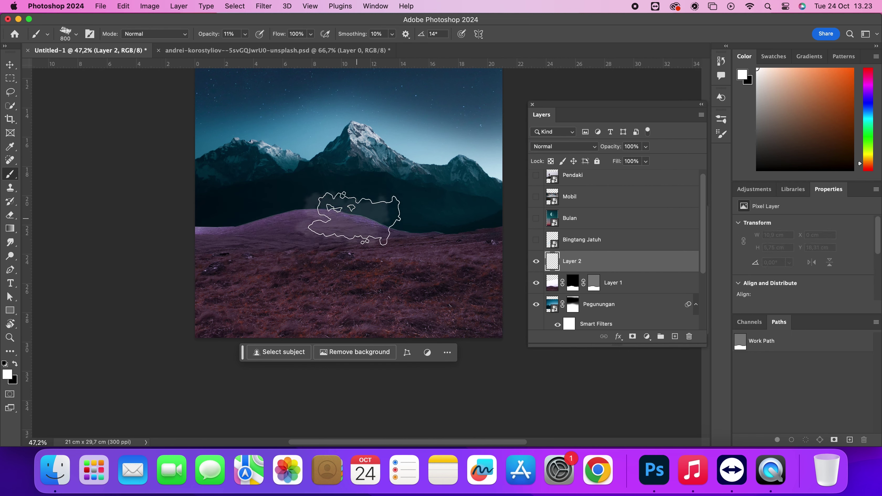
Set the fog brush's tip spacing to 85%.
click(721, 134)
click(563, 151)
drag(595, 294, 641, 294)
Paint white fog on the new layer across the foot of the mountains and the top of the hill.
mouse_move(343, 172)
mouse_down()
mouse_move(289, 181)
mouse_move(153, 154)
mouse_up()
mouse_move(248, 201)
mouse_down()
mouse_move(187, 208)
mouse_move(379, 219)
mouse_move(436, 194)
mouse_up()
drag(498, 188, 196, 180)
mouse_move(331, 203)
mouse_down()
mouse_move(502, 173)
mouse_move(209, 185)
mouse_move(486, 221)
mouse_up()
mouse_move(486, 220)
mouse_down()
mouse_move(281, 220)
mouse_move(424, 202)
mouse_move(166, 202)
mouse_move(284, 217)
mouse_move(483, 205)
mouse_up()
mouse_move(378, 147)
mouse_down()
mouse_move(381, 217)
mouse_move(365, 234)
mouse_up()
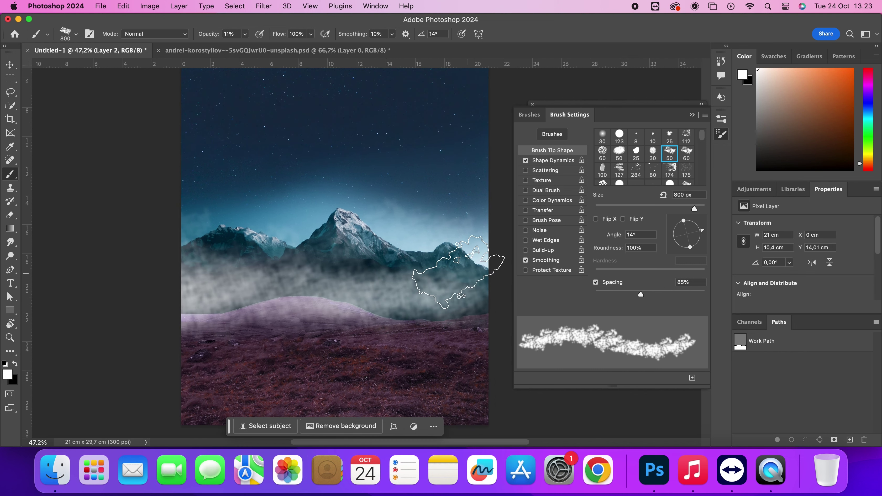
click(692, 115)
Add a Hue/Saturation adjustment clipped to Layer 1, with Hue -29 and Saturation -49.
click(631, 284)
right_click(554, 285)
click(687, 283)
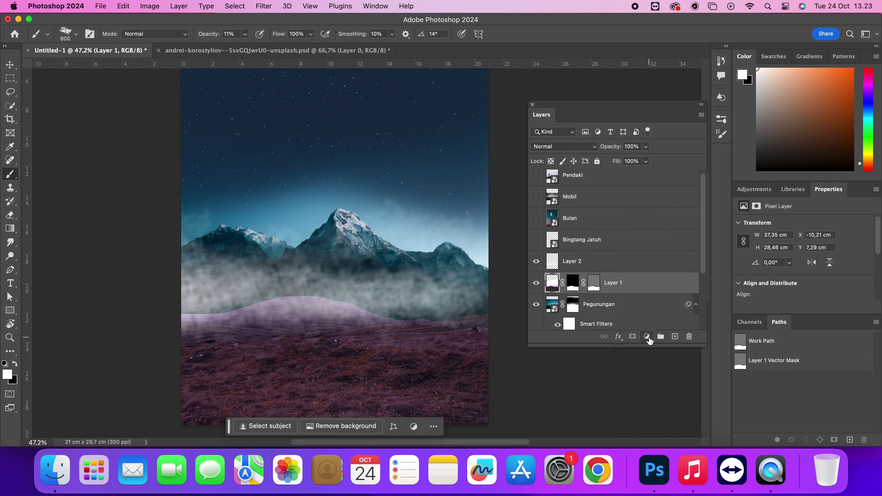
click(646, 336)
click(670, 281)
right_click(631, 284)
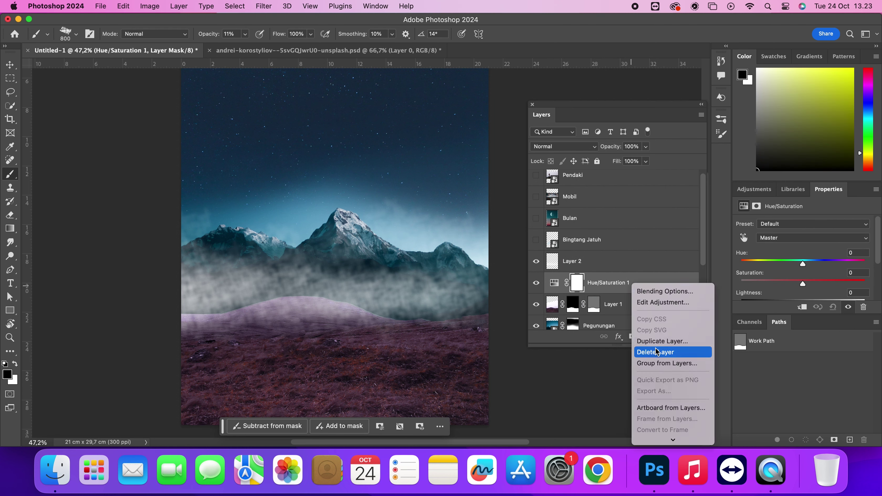
click(677, 172)
click(562, 282)
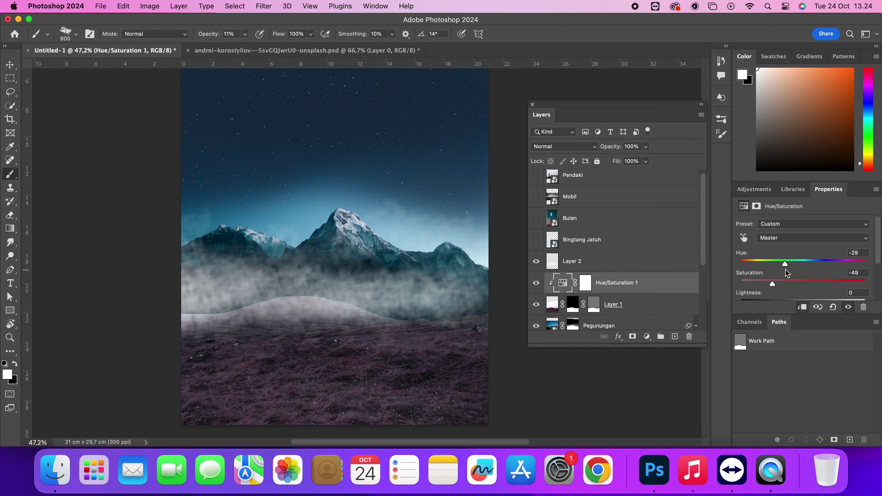
Lower the fog layer's opacity slightly and extend the fog near the foot of the mountains.
click(608, 269)
drag(616, 151, 613, 150)
mouse_move(486, 302)
mouse_down()
mouse_move(417, 313)
mouse_move(188, 303)
mouse_move(447, 308)
mouse_up()
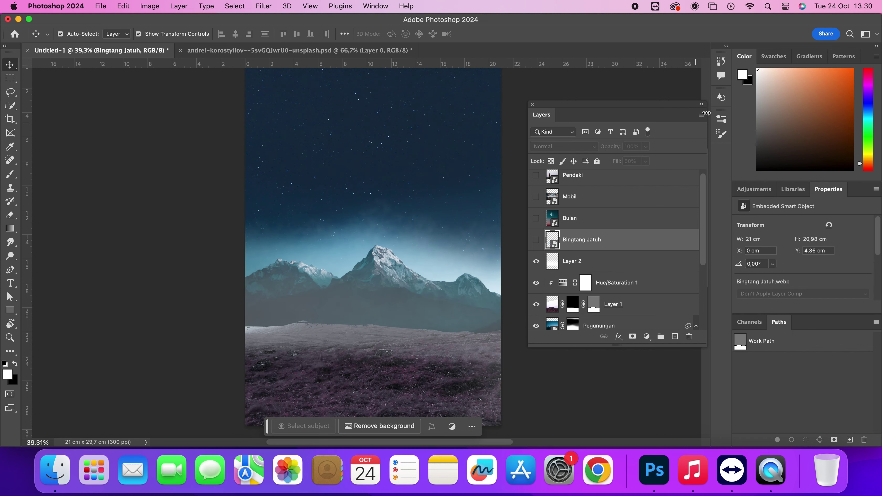
Reopen the Lagit layer's Camera Raw filter, set Exposure to -0.60 and mute the sky's colours.
scroll(588, 221, down, 5)
click(597, 270)
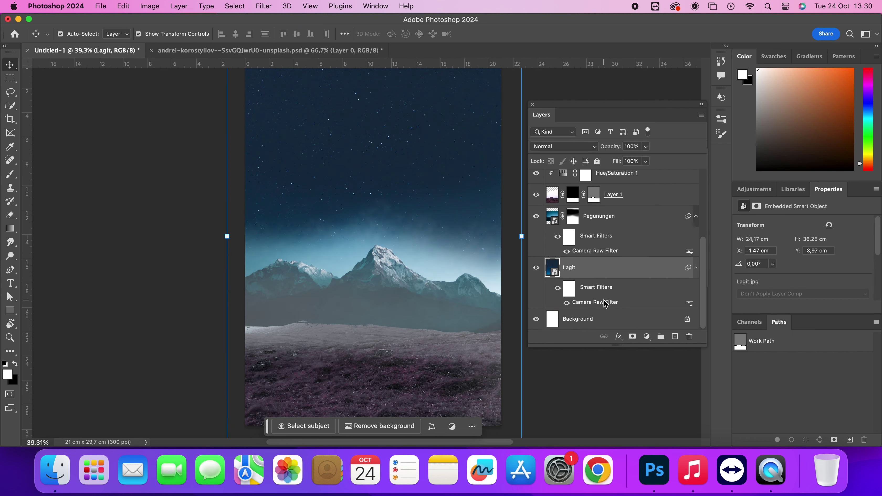
double_click(604, 302)
drag(638, 223, 631, 223)
scroll(631, 353, down, 1)
drag(631, 353, 636, 354)
scroll(651, 365, down, 1)
click(652, 373)
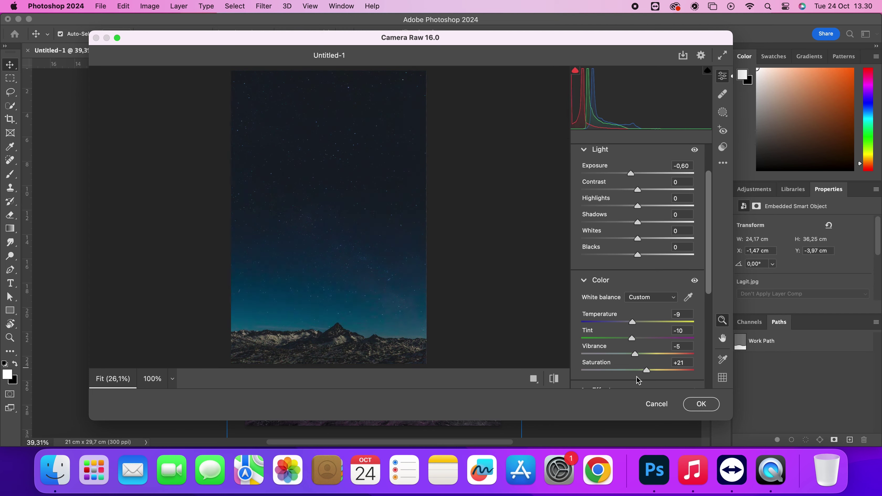
drag(650, 355, 627, 358)
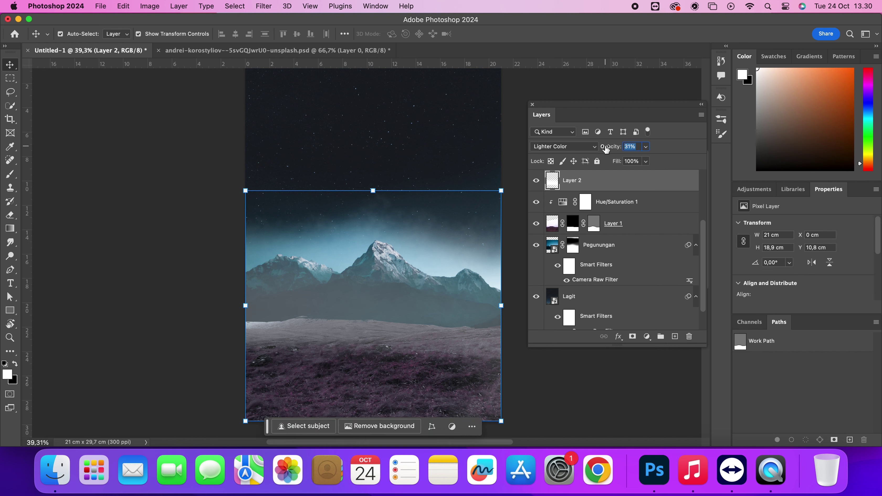
Set the fog layer's opacity to 20%.
drag(606, 148, 600, 149)
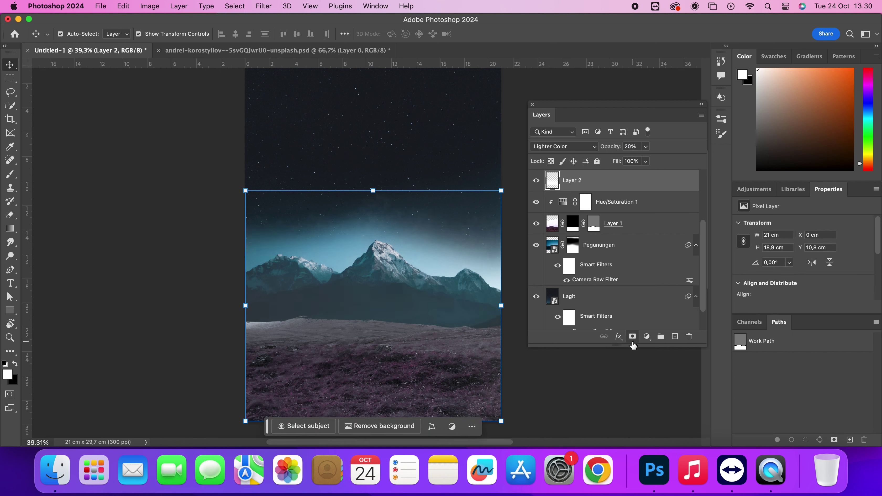
Apply the Camera Raw filter to Layer 1 and reduce the grassland image's saturation.
scroll(393, 251, up, 2)
click(641, 226)
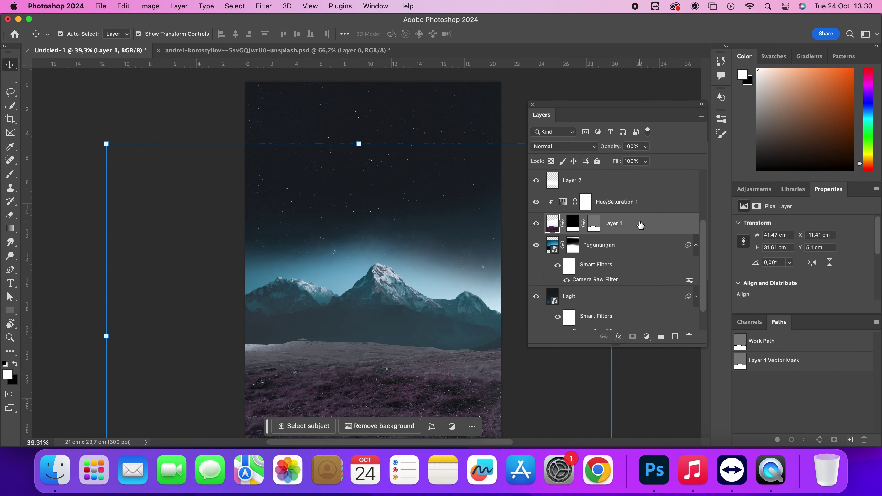
click(262, 7)
click(308, 84)
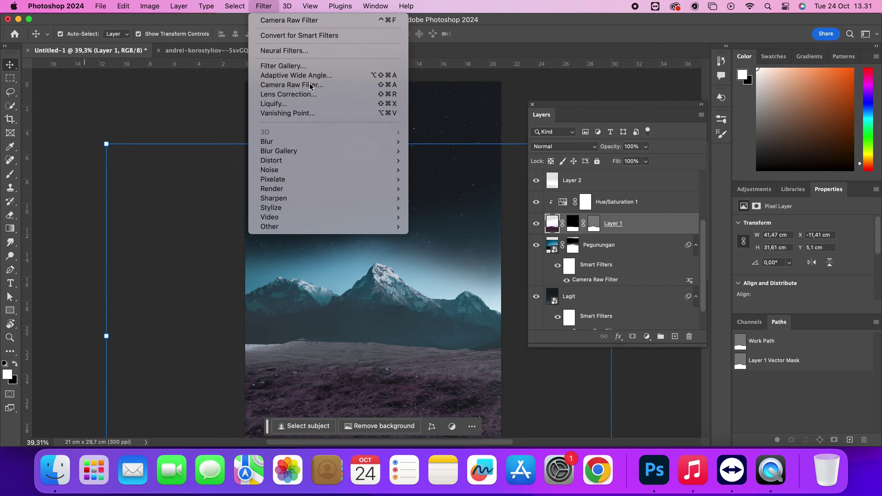
scroll(638, 356, down, 2)
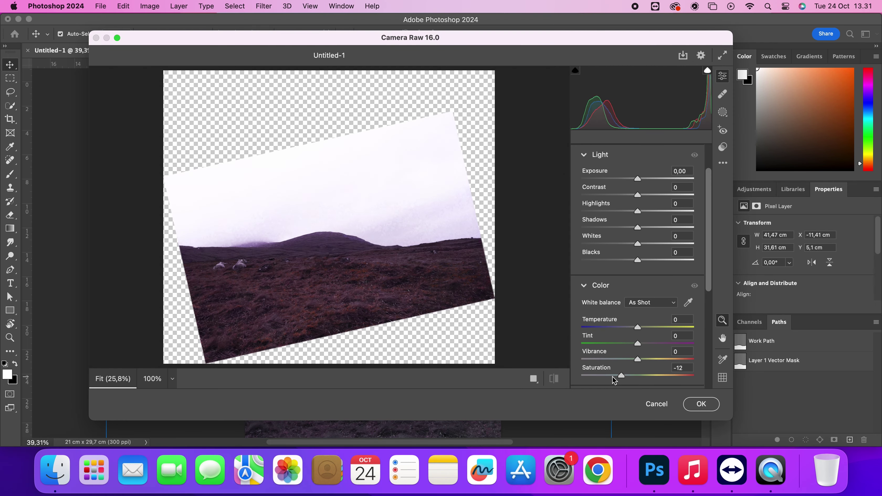
click(700, 404)
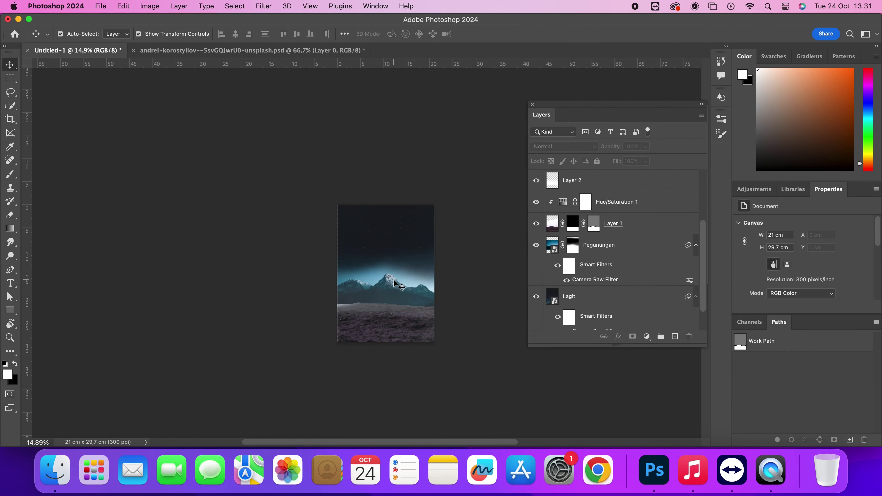
Show the Bingtang Jatuh layer, then shrink the shooting star and place it in the sky's upper left area.
scroll(619, 257, up, 2)
click(536, 197)
click(611, 201)
mouse_move(530, 373)
mouse_down()
mouse_move(351, 194)
mouse_move(361, 175)
mouse_up()
scroll(361, 163, up, 3)
drag(432, 212, 402, 186)
mouse_move(392, 174)
mouse_down()
mouse_move(382, 182)
mouse_move(349, 143)
mouse_up()
Duplicate the shooting star and place the copy on the sky's right side at about X 15.55 cm, Y 7.45 cm.
mouse_move(334, 132)
mouse_down()
mouse_move(331, 152)
mouse_move(492, 192)
mouse_move(499, 205)
mouse_up()
key(Return)
drag(391, 290, 344, 227)
scroll(353, 231, down, 5)
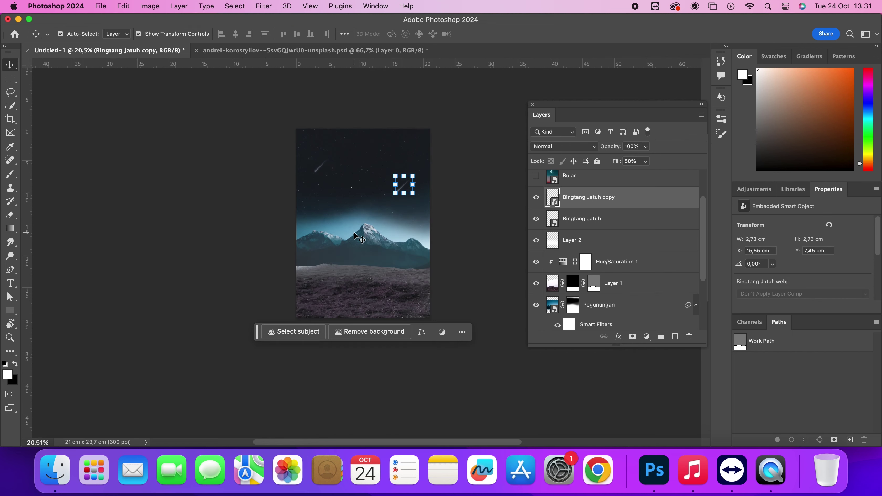
scroll(341, 247, up, 8)
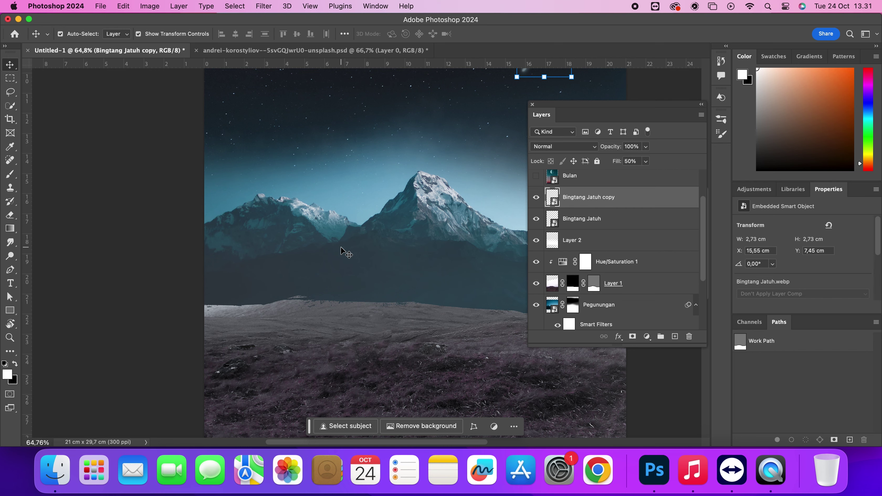
scroll(344, 252, up, 5)
scroll(372, 258, down, 2)
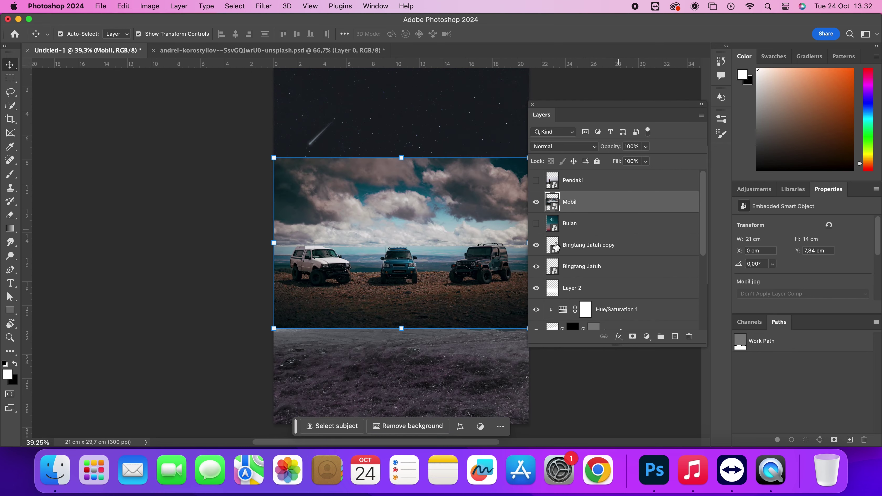
drag(479, 302, 404, 294)
drag(454, 319, 585, 407)
drag(473, 338, 359, 328)
drag(471, 397, 535, 440)
drag(468, 368, 425, 342)
click(515, 34)
Open the Mobil smart object's contents and crop the photo tightly around the right-hand jeep.
double_click(552, 202)
click(10, 119)
drag(104, 253, 269, 264)
drag(366, 78, 367, 147)
drag(373, 356, 372, 384)
drag(371, 358, 371, 335)
drag(372, 172, 373, 185)
click(581, 35)
Save the cropped Mobil.jpg at JPEG quality 12 and close it.
key(super+s)
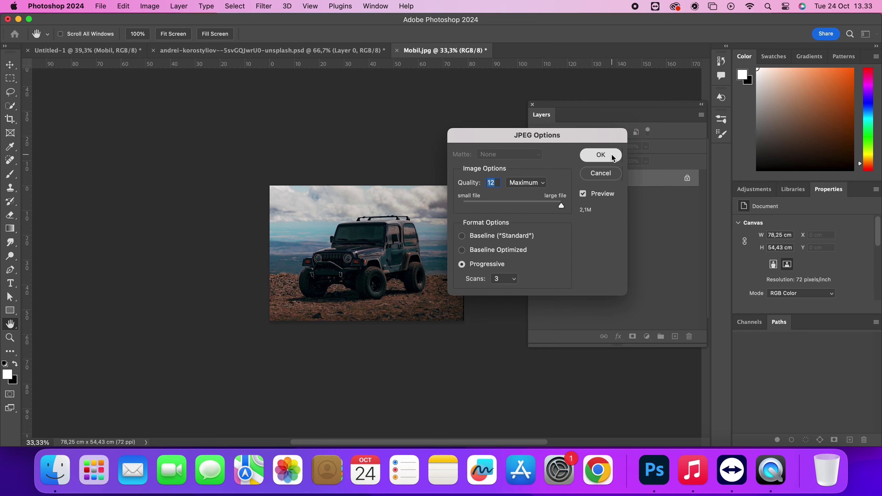
click(612, 155)
key(super+w)
Move the cropped jeep image over the grassland to about X 4.12 cm, Y 15.66 cm.
click(332, 276)
click(565, 34)
key(v)
drag(338, 276, 477, 323)
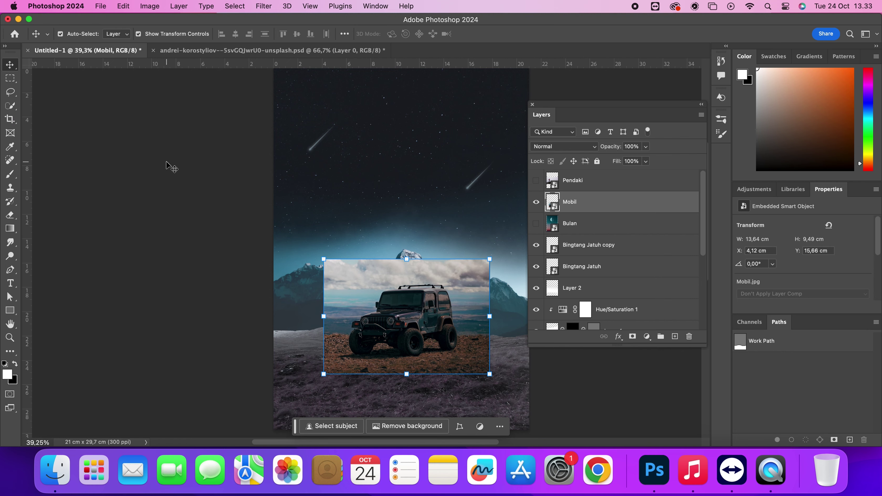
Select the jeep on the Mobil layer with automatic subject selection.
click(8, 106)
scroll(354, 379, up, 5)
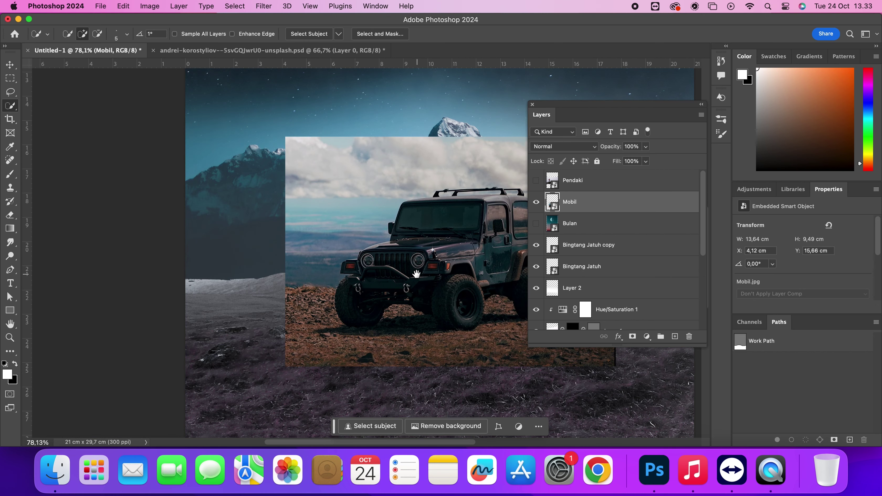
drag(416, 274, 319, 265)
click(275, 426)
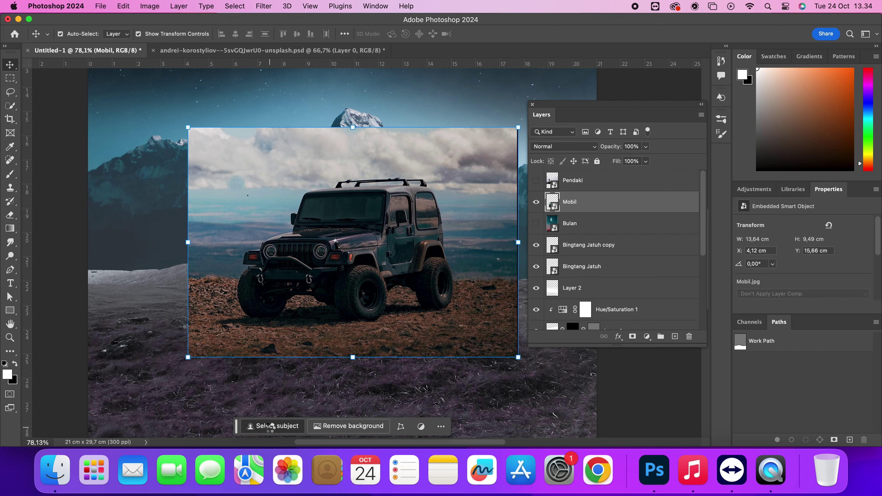
key(v)
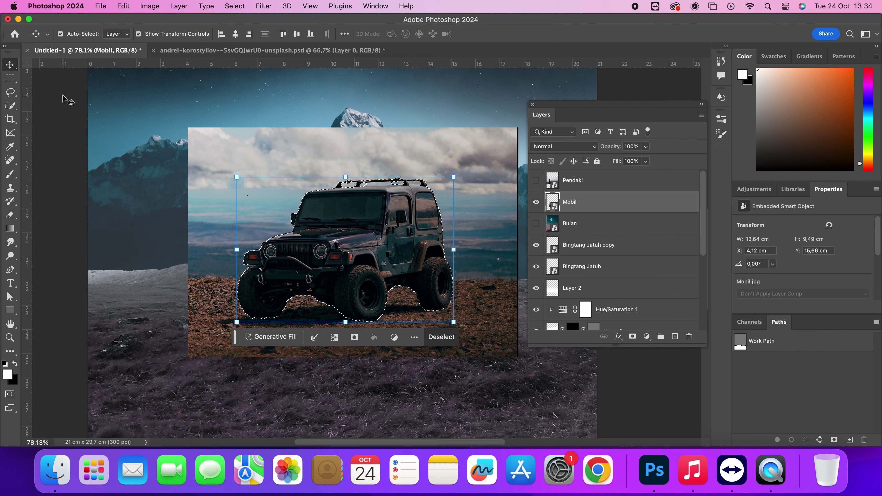
Enlarge the Quick Selection brush and add the ground shadow between the front wheels to the jeep selection.
key(w)
key(bracketright)
key(bracketright)
key(bracketright)
key(bracketright)
key(bracketright)
key(bracketright)
key(bracketright)
key(bracketright)
key(bracketright)
key(bracketright)
key(bracketright)
drag(287, 317, 302, 318)
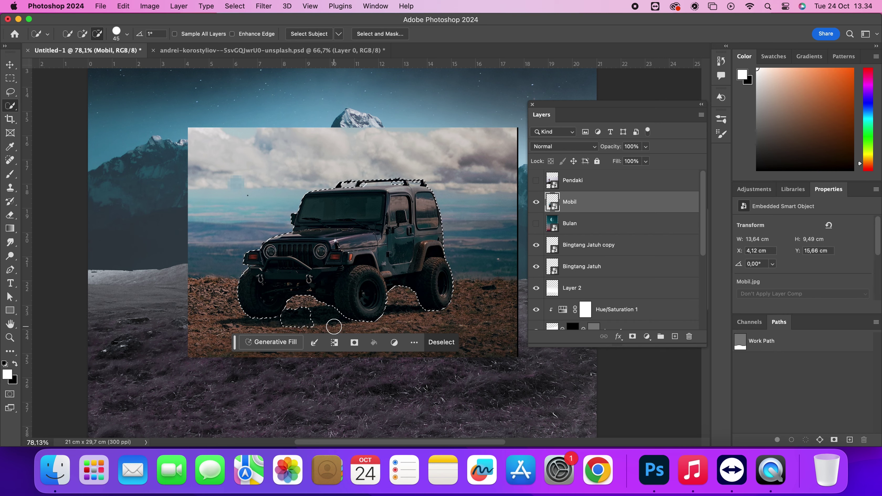
Reduce the selection brush to 15 and extend the jeep selection over the shadow below the front wheels, trimming excess ground.
scroll(334, 326, up, 5)
key(bracketleft)
key(bracketleft)
key(bracketleft)
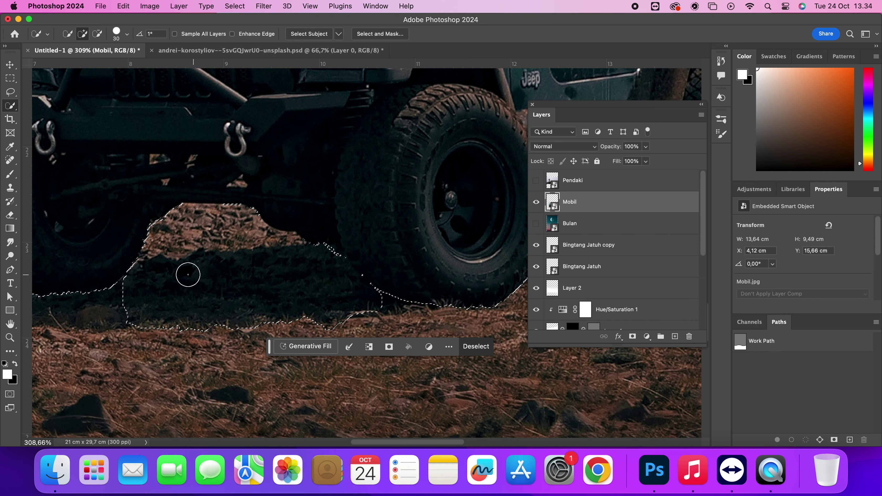
scroll(188, 275, down, 1)
key(bracketleft)
key(bracketleft)
key(bracketleft)
drag(386, 280, 375, 288)
scroll(278, 288, left, 5)
scroll(278, 288, down, 1)
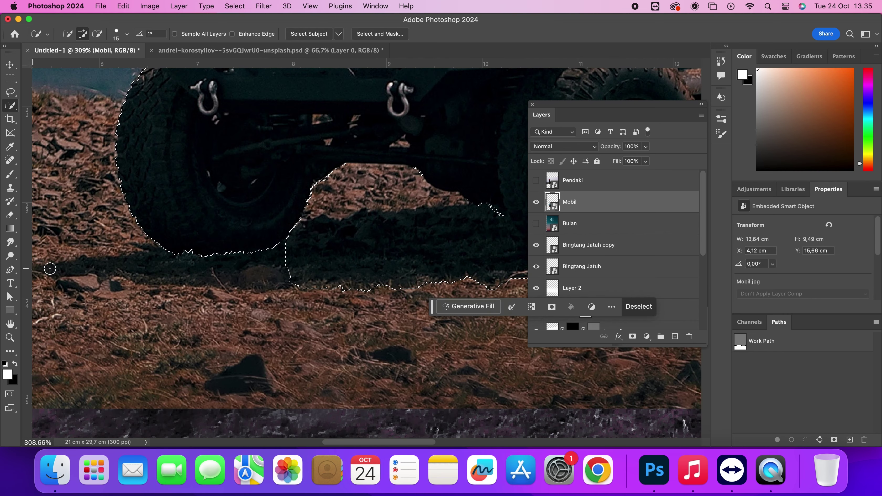
scroll(50, 268, left, 5)
drag(199, 266, 314, 268)
click(98, 33)
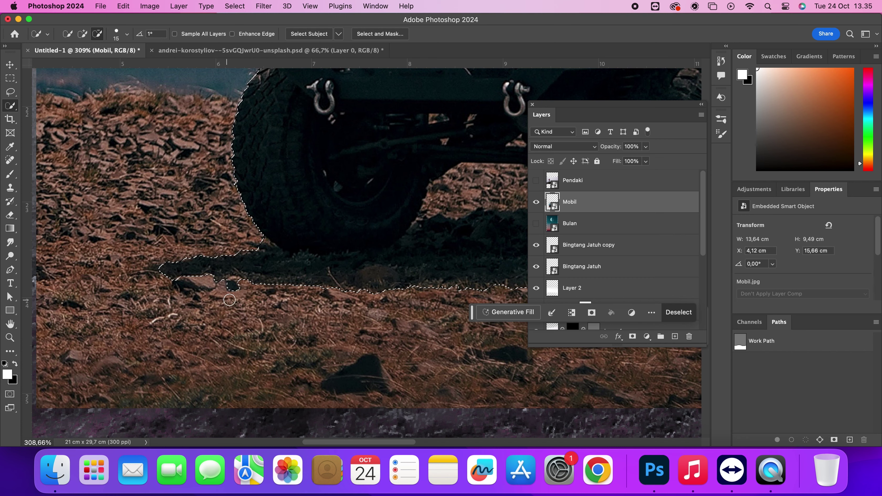
Add the shadow strip between the front and rear wheels to the jeep selection.
scroll(199, 298, right, 10)
click(82, 34)
drag(146, 298, 353, 287)
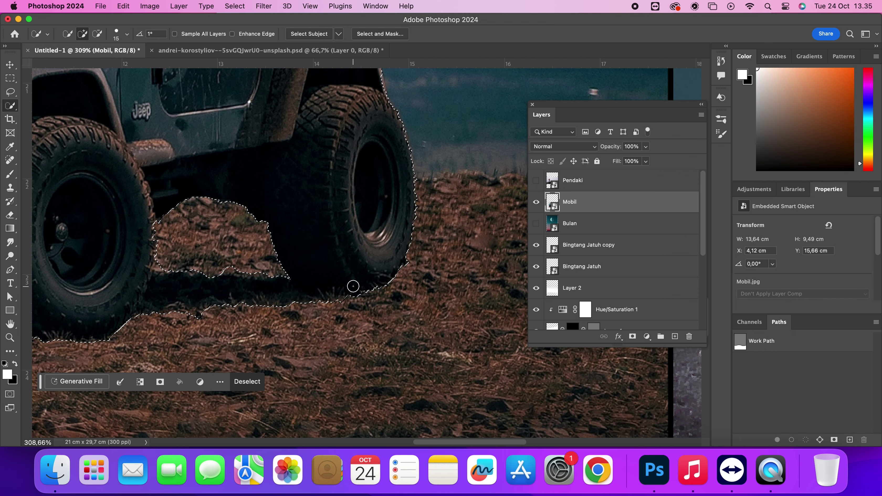
Mask the Mobil layer with the jeep selection and set the Select and Mask preview transparency to 100%.
scroll(353, 286, up, 15)
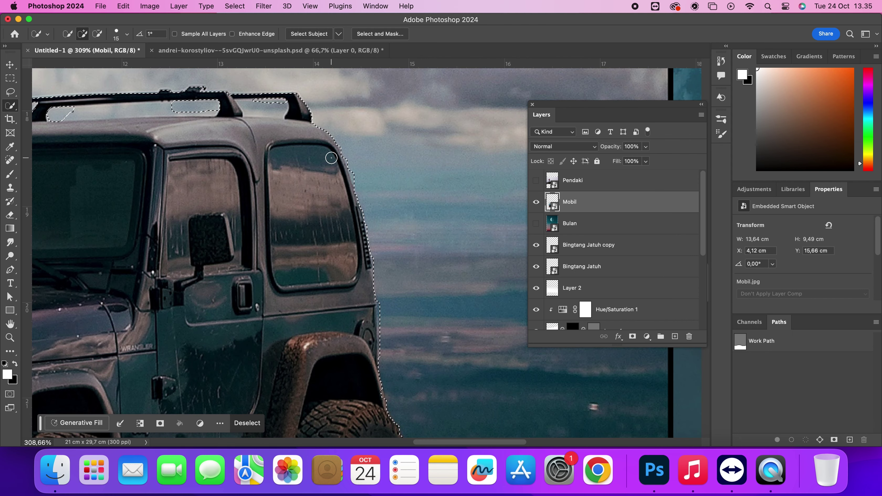
click(371, 35)
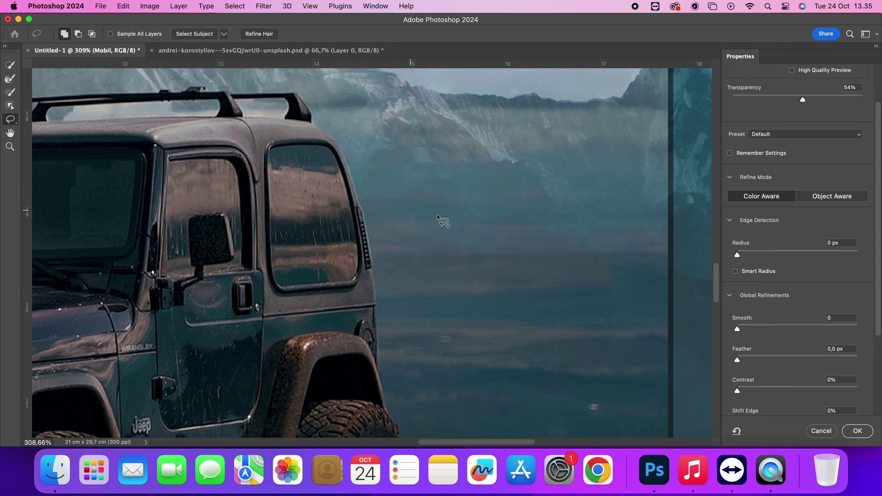
click(857, 431)
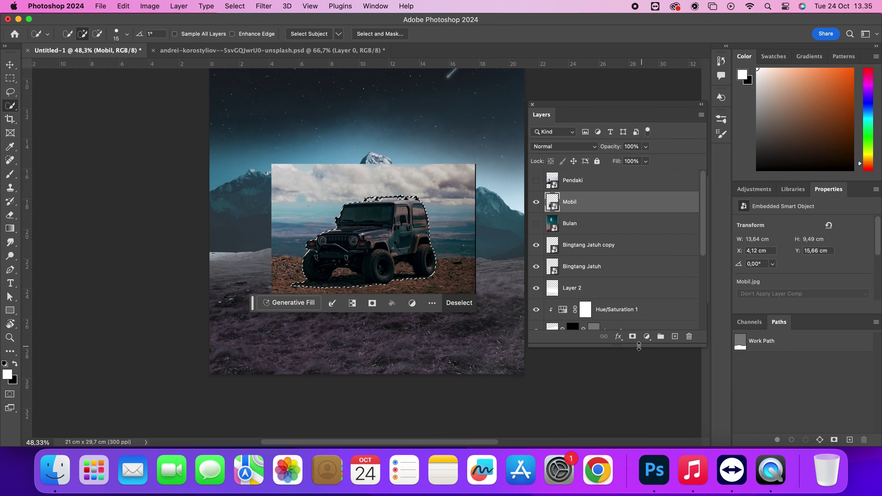
click(360, 34)
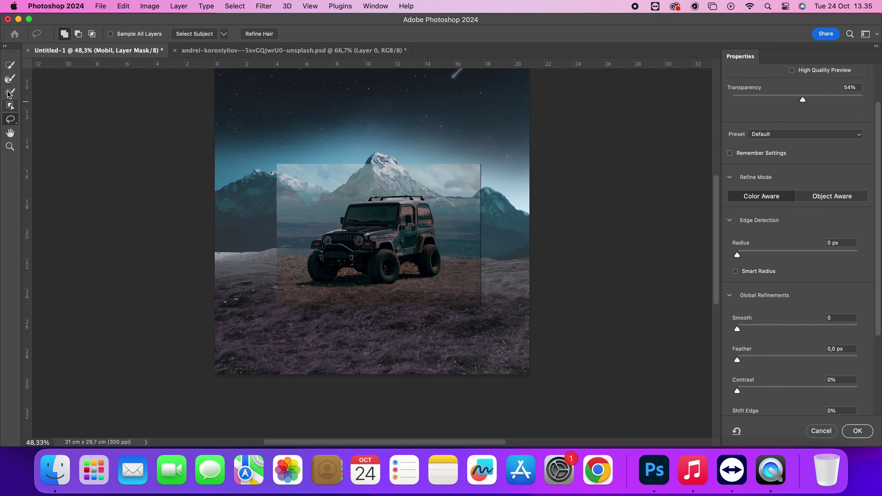
scroll(853, 281, up, 5)
drag(803, 153, 865, 174)
Subtract the brown ground between the front wheels from the jeep mask and set the mask's Contrast to 18%.
scroll(354, 367, up, 10)
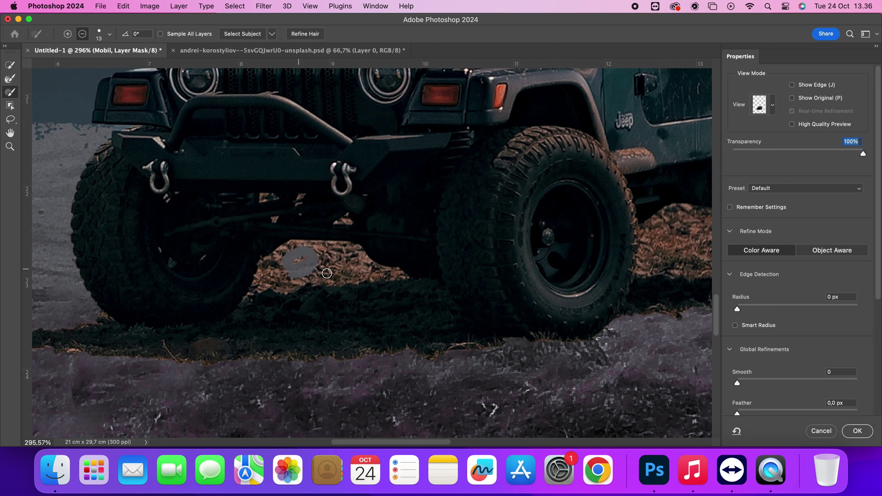
scroll(811, 185, down, 5)
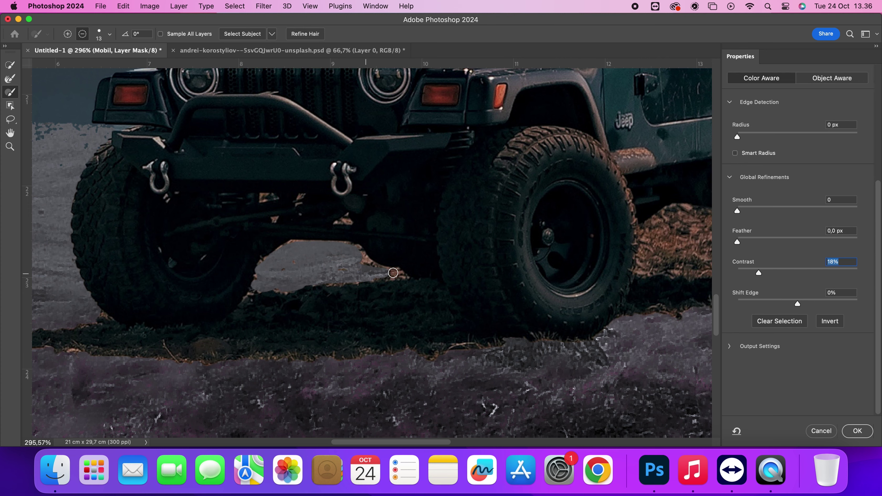
scroll(350, 248, right, 8)
drag(374, 268, 370, 277)
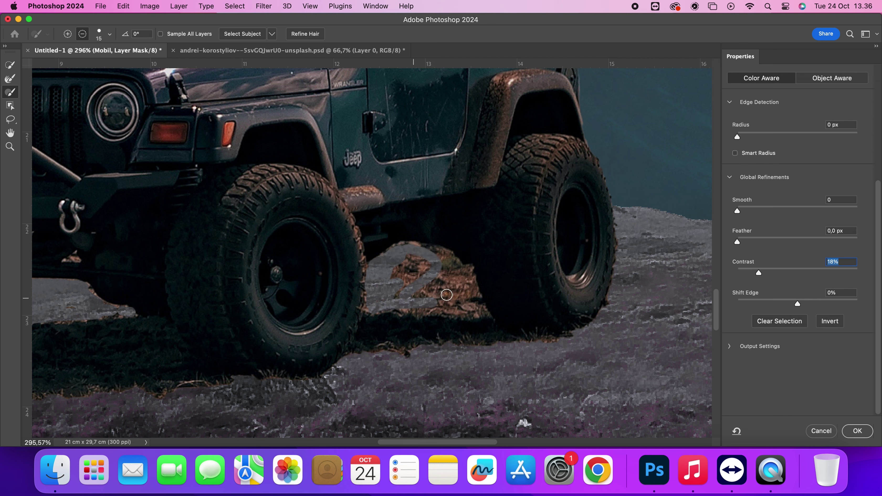
Subtract the brown ground between the front and rear wheels from the jeep mask and apply the mask refinement.
key(bracketright)
key(bracketright)
key(bracketright)
key(bracketright)
drag(447, 294, 413, 275)
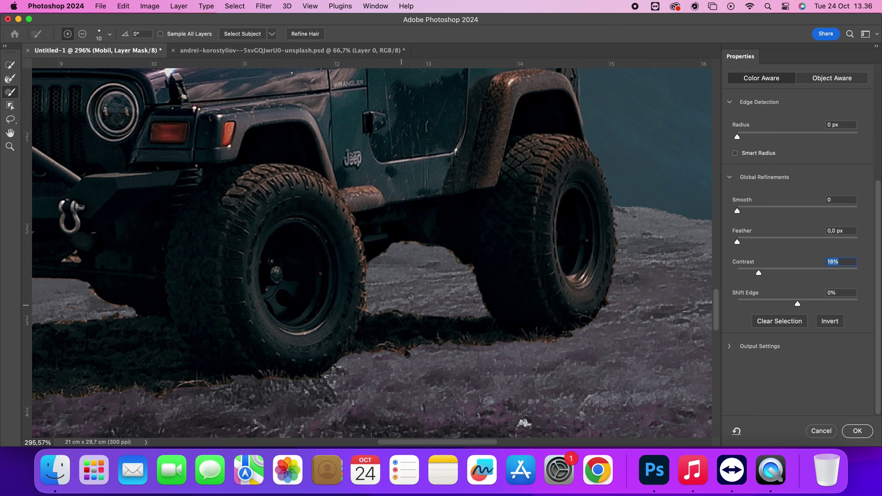
key(super+0)
click(856, 431)
key(v)
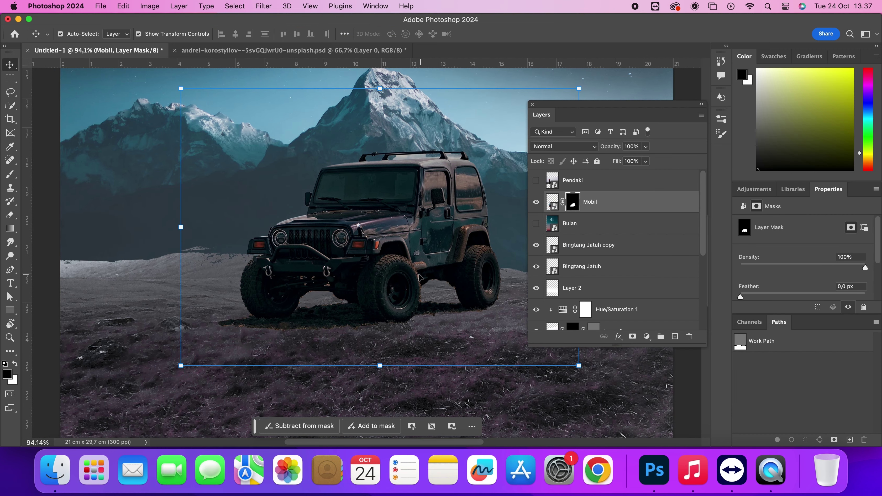
Scale the masked jeep to 131.28% and move it on the grassland to about X 2.04 cm, Y 14.66 cm.
scroll(388, 256, down, 10)
drag(339, 230, 327, 221)
drag(411, 280, 412, 282)
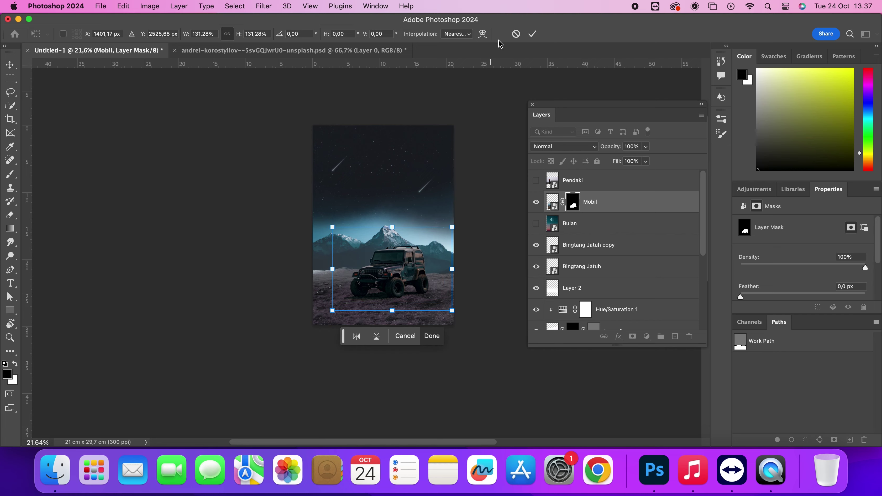
key(Return)
scroll(403, 277, up, 5)
drag(402, 277, 392, 271)
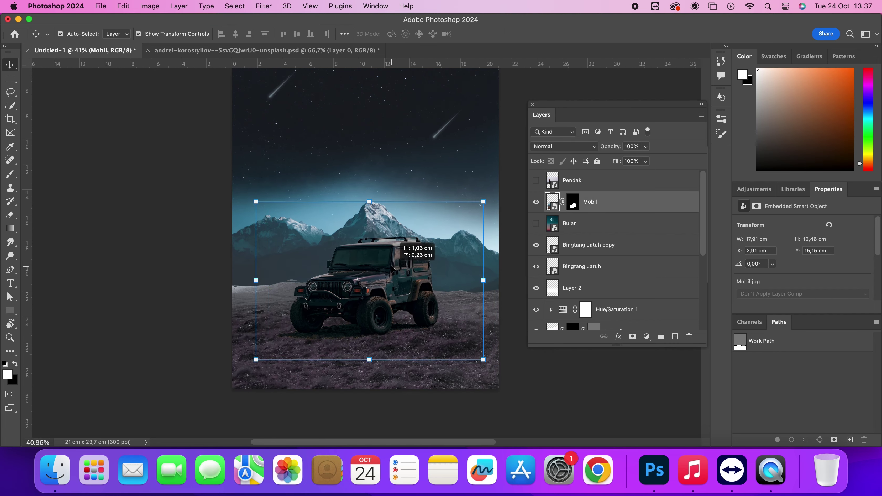
scroll(392, 271, up, 5)
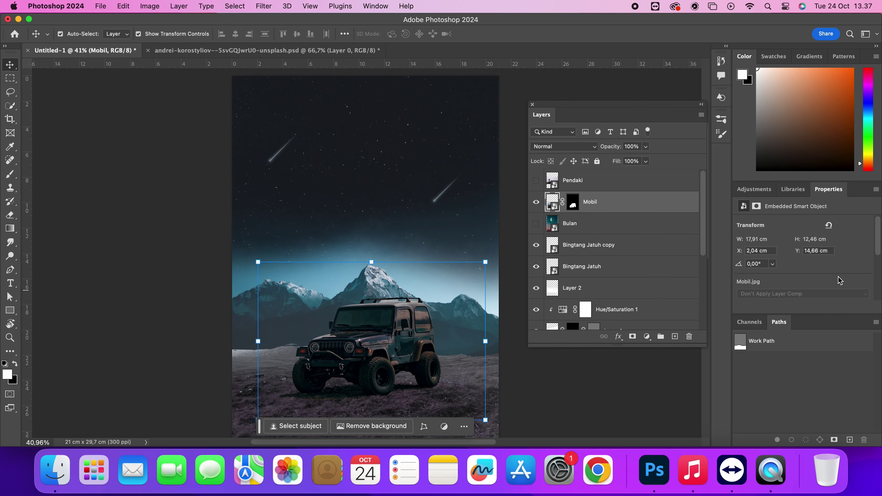
Add a Hue/Saturation adjustment clipped to the Mobil layer, with Saturation -25 and Lightness -23.
click(763, 190)
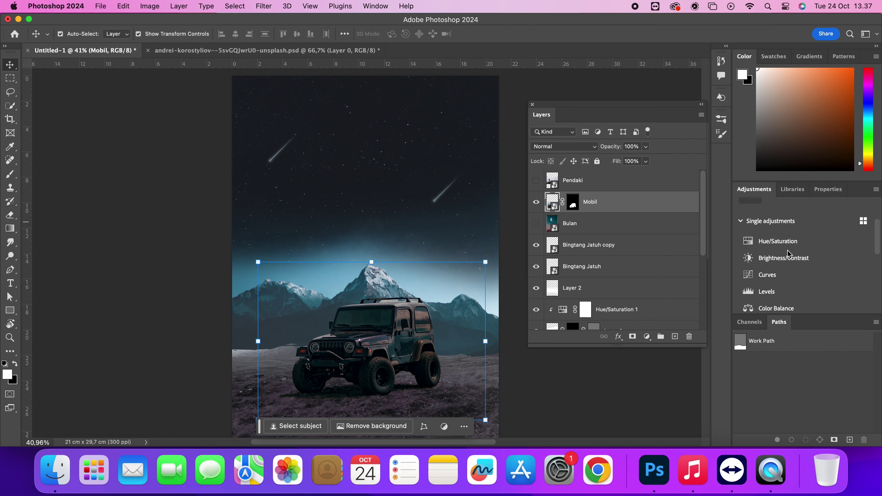
click(772, 242)
drag(803, 264, 797, 265)
right_click(638, 201)
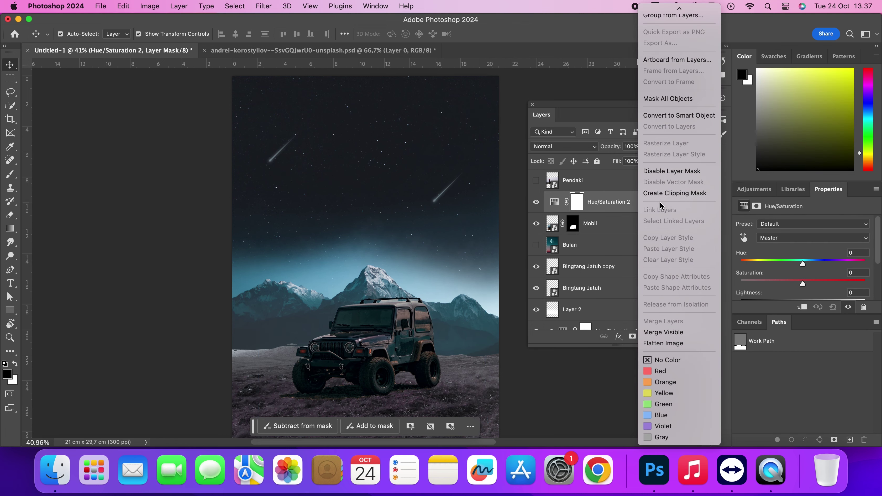
click(663, 200)
key(super+z)
scroll(789, 286, down, 3)
mouse_move(802, 240)
mouse_down()
mouse_move(816, 242)
mouse_move(792, 250)
mouse_up()
click(651, 203)
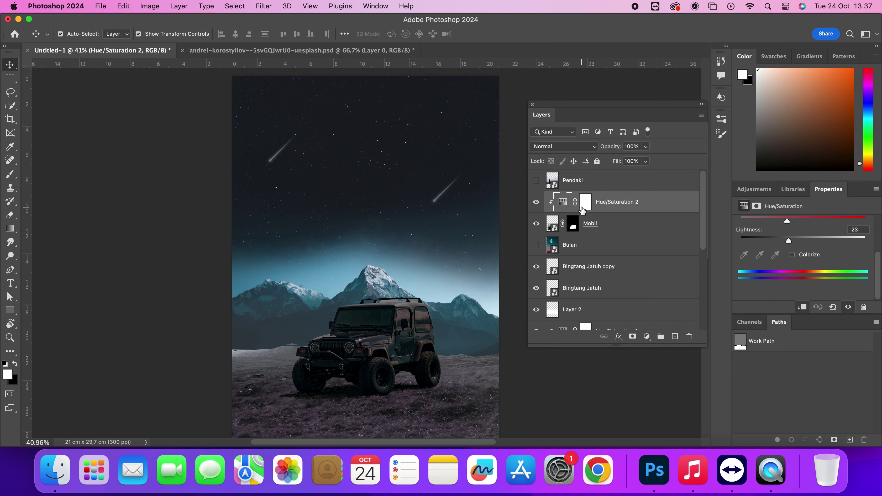
Replace the pixel mask on the Hue/Saturation 2 adjustment layer with a vector mask.
click(584, 207)
click(632, 336)
drag(586, 204, 686, 336)
key(Return)
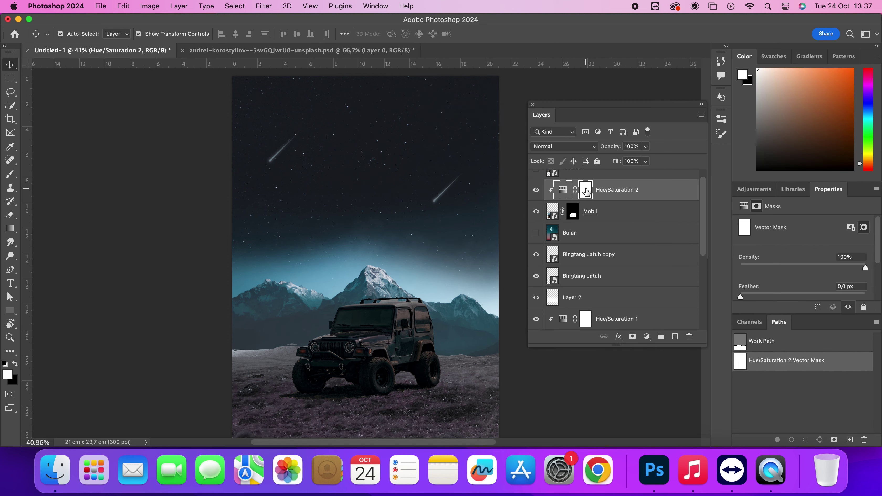
click(585, 189)
click(629, 186)
scroll(601, 200, up, 1)
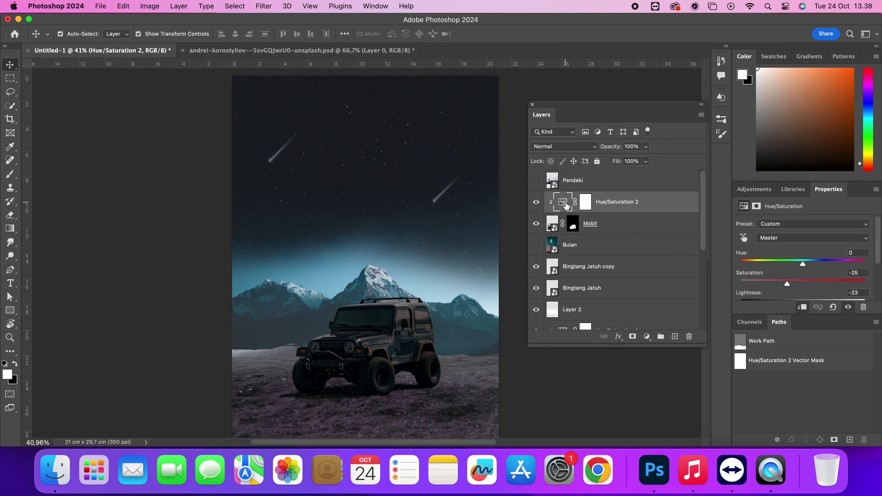
Add a Hue/Saturation adjustment without a mask above Hue/Saturation 2, clipped to the Mobil layer, with Lightness +35.
scroll(377, 380, up, 5)
click(754, 190)
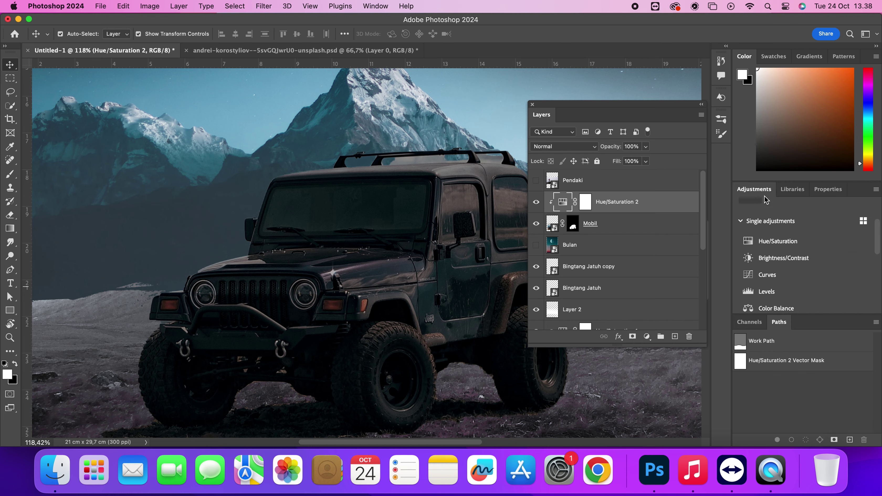
click(776, 241)
scroll(825, 260, down, 3)
key(Tab)
key(Tab)
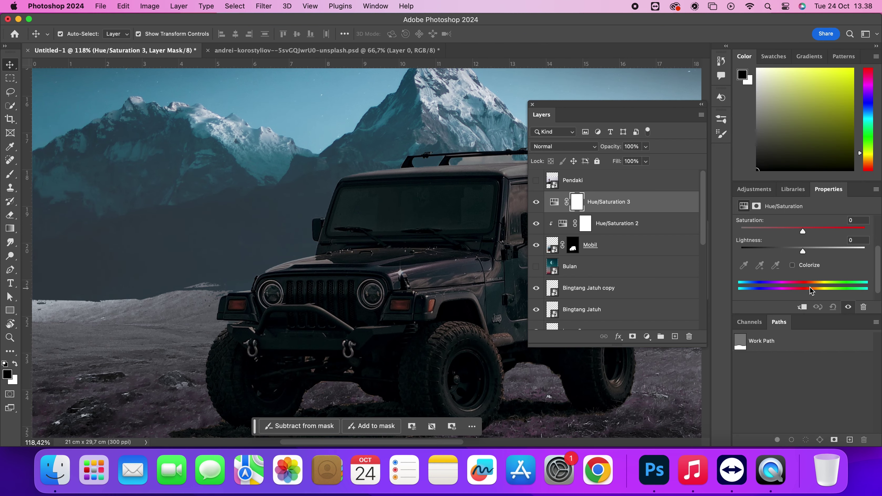
drag(822, 253, 827, 255)
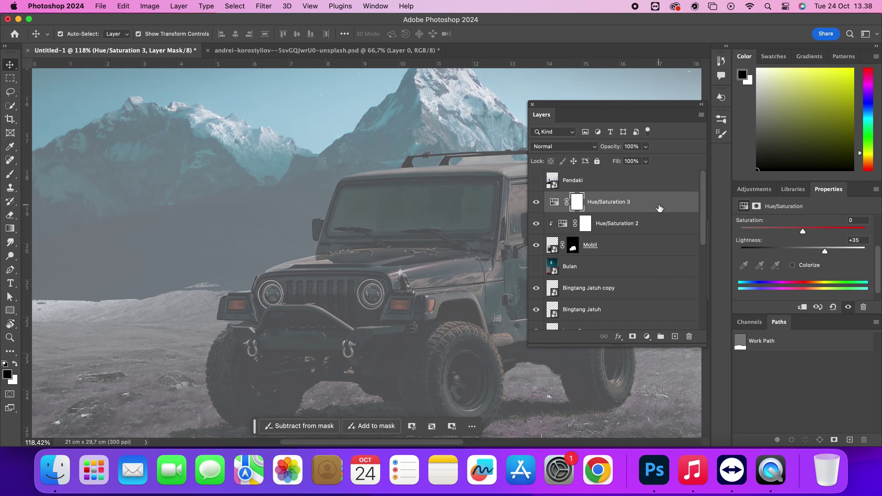
right_click(660, 208)
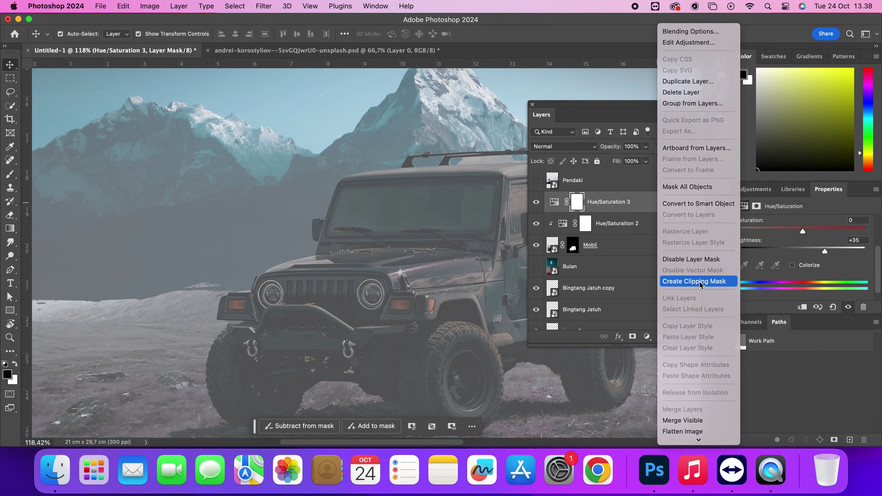
click(695, 281)
Add a layer mask to the new lightening adjustment and paint black over the jeep's lower body and wheels with a 600 px brush at 32% opacity.
key(x)
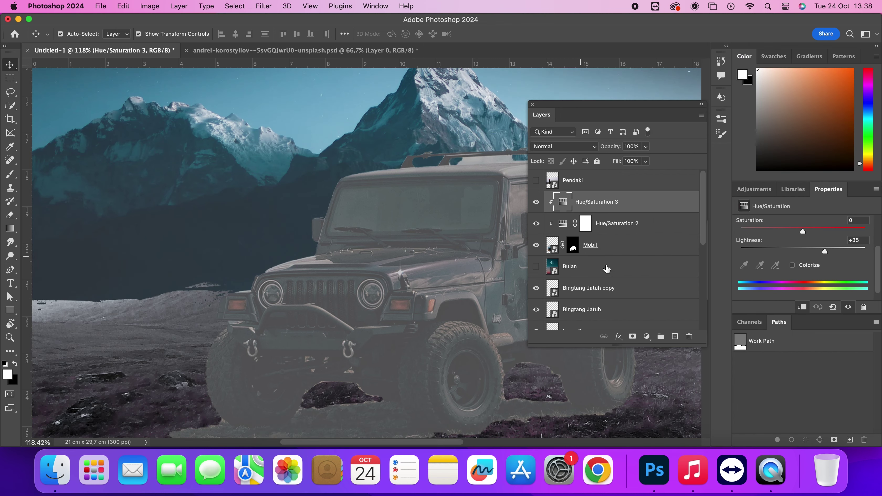
click(632, 336)
click(10, 174)
mouse_move(394, 288)
mouse_down()
mouse_move(357, 304)
mouse_move(406, 243)
mouse_move(377, 212)
mouse_move(332, 313)
mouse_up()
scroll(333, 311, down, 10)
mouse_move(413, 345)
mouse_down()
mouse_move(342, 292)
mouse_move(331, 351)
mouse_move(321, 285)
mouse_move(390, 292)
mouse_up()
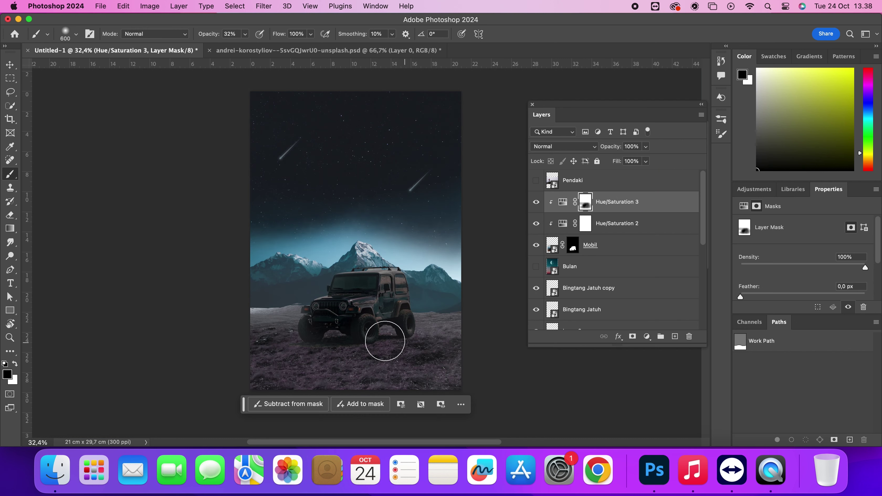
Subtract the leftover background between the jeep's roof rack bars and the roof from the Mobil layer mask and apply the refinement.
click(573, 248)
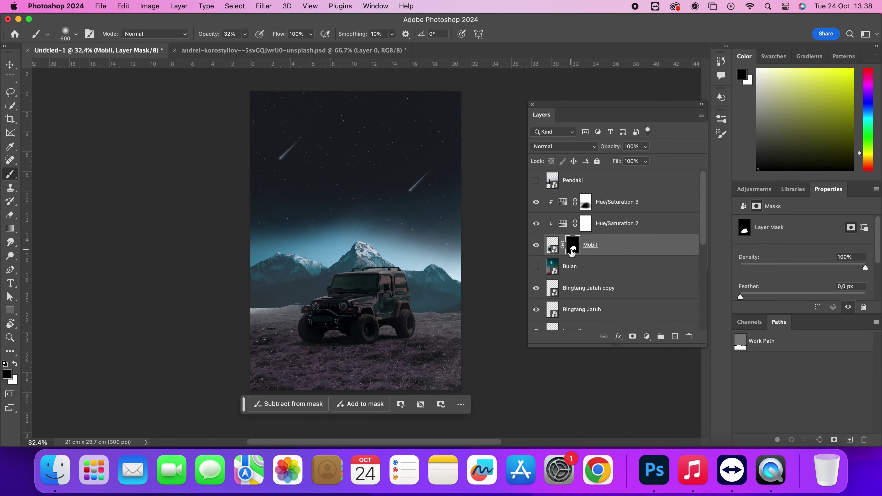
click(10, 105)
scroll(384, 293, up, 15)
drag(445, 125, 452, 340)
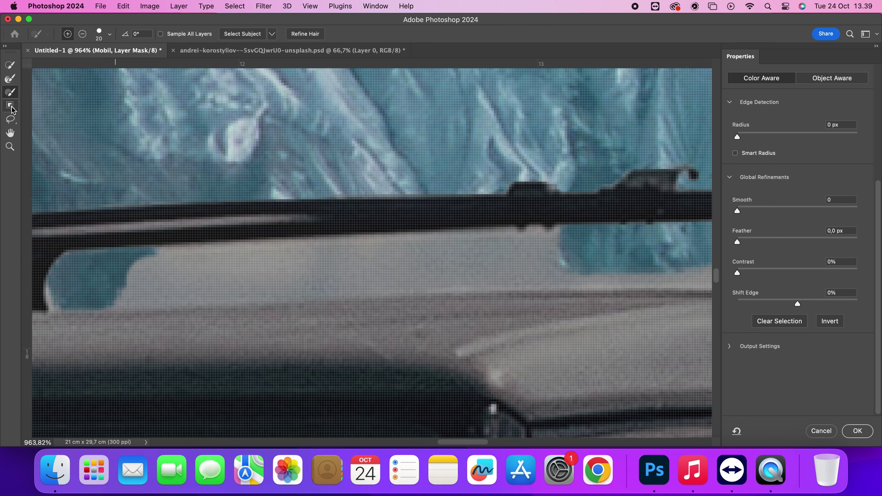
mouse_move(173, 272)
mouse_down()
mouse_move(378, 272)
mouse_move(144, 271)
mouse_move(416, 267)
mouse_up()
drag(485, 253, 297, 263)
mouse_move(593, 259)
mouse_down()
mouse_move(75, 266)
mouse_move(205, 272)
mouse_up()
drag(441, 262, 379, 262)
mouse_move(323, 242)
mouse_down()
mouse_move(472, 248)
mouse_move(368, 281)
mouse_move(456, 280)
mouse_up()
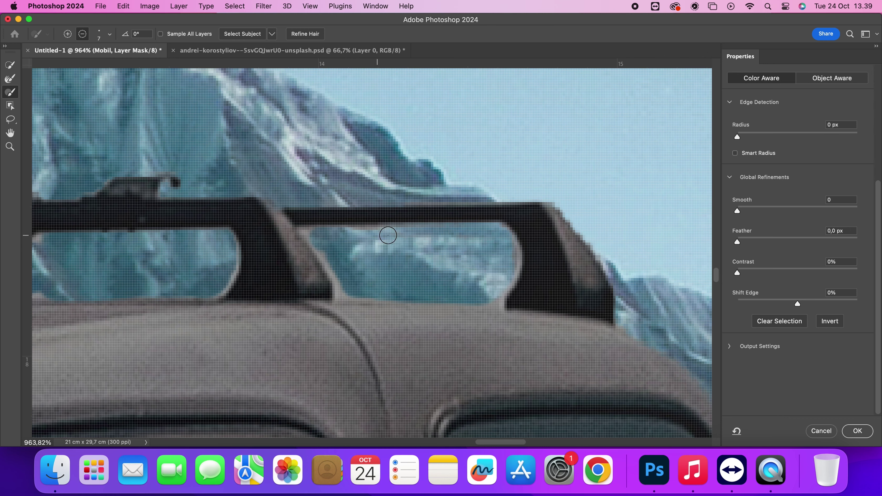
scroll(429, 258, down, 10)
click(856, 431)
scroll(371, 349, down, 5)
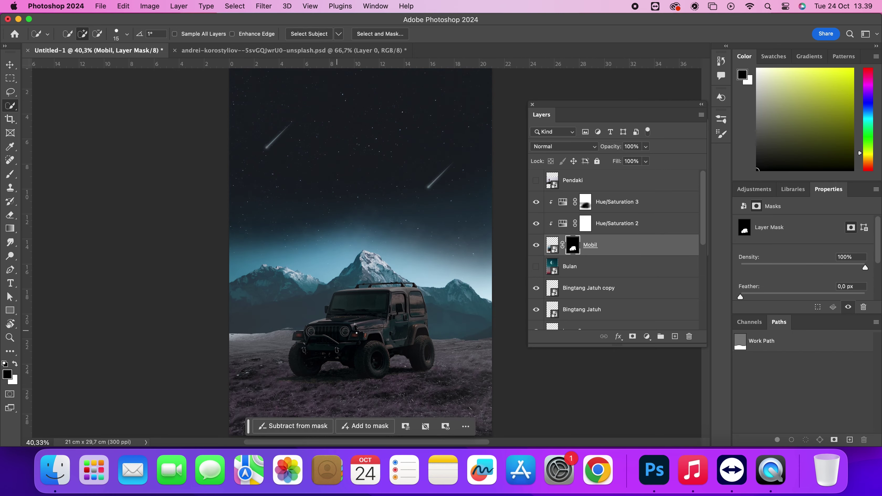
Rename Layer 1 as Tanah and refine its layer mask with Select and Mask, using a 40 px subtracting brush.
scroll(362, 303, up, 3)
scroll(634, 220, down, 5)
scroll(635, 220, up, 2)
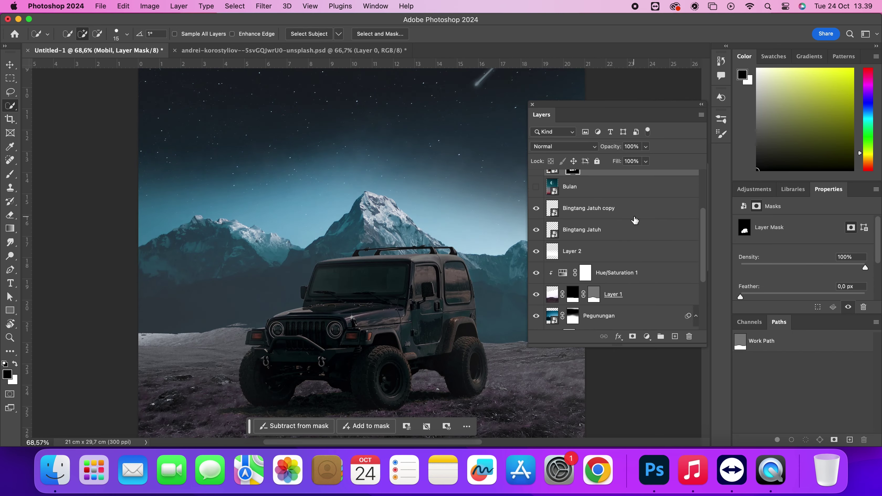
double_click(631, 294)
text(Tanah)
click(573, 294)
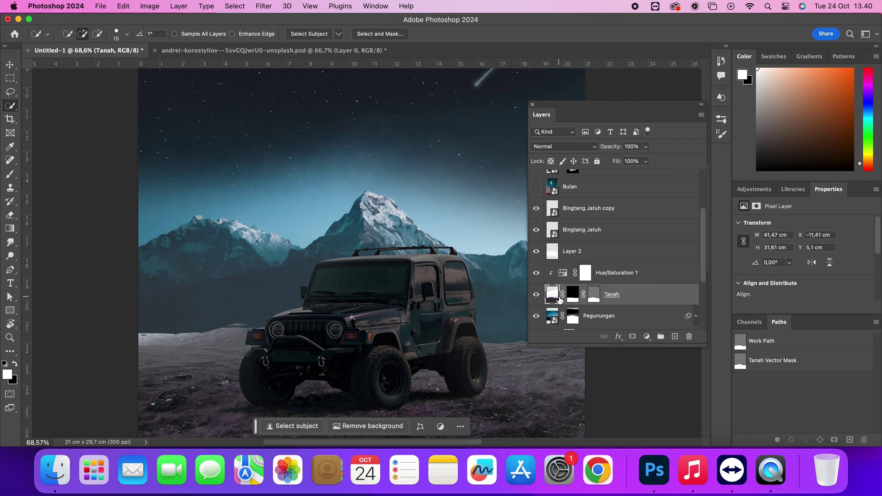
click(380, 34)
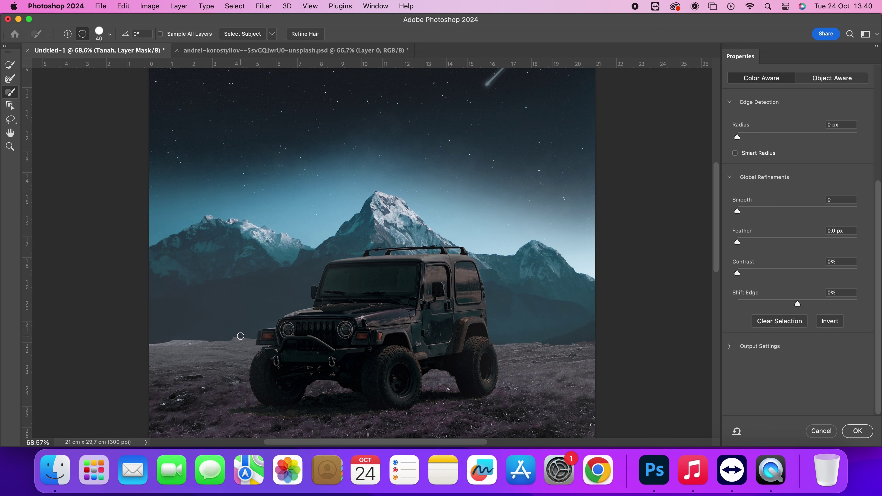
click(858, 431)
scroll(306, 239, down, 5)
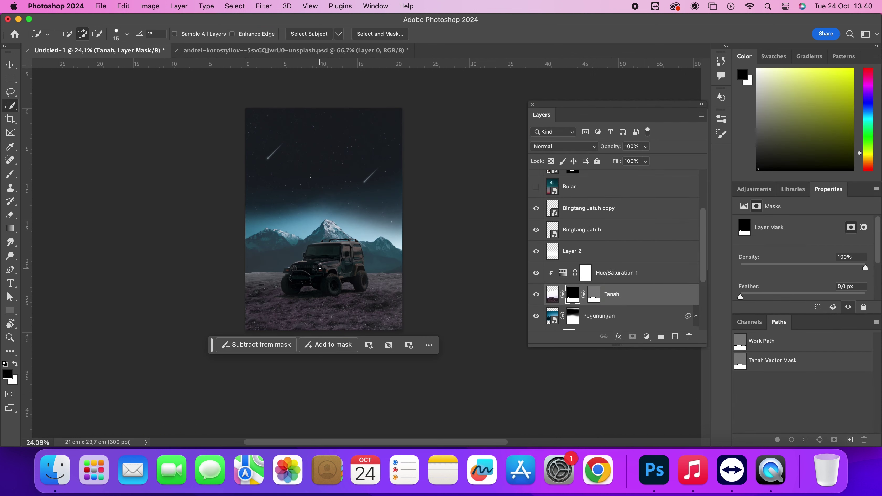
Compare the jeep with Hue/Saturation 2 hidden and shown, and delete that adjustment layer.
scroll(317, 258, up, 3)
key(v)
click(323, 269)
scroll(562, 245, up, 3)
click(574, 225)
key(b)
click(616, 227)
click(537, 226)
click(538, 226)
click(538, 226)
key(BackSpace)
Duplicate the Hue/Saturation 3 adjustment with its mask and clip the copy to the Mobil layer.
click(625, 203)
key(super+j)
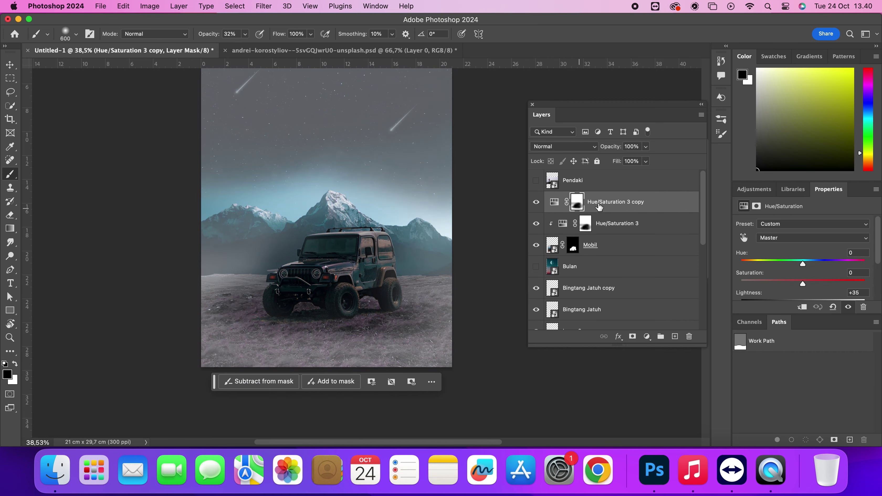
right_click(618, 201)
scroll(669, 394, down, 5)
click(646, 257)
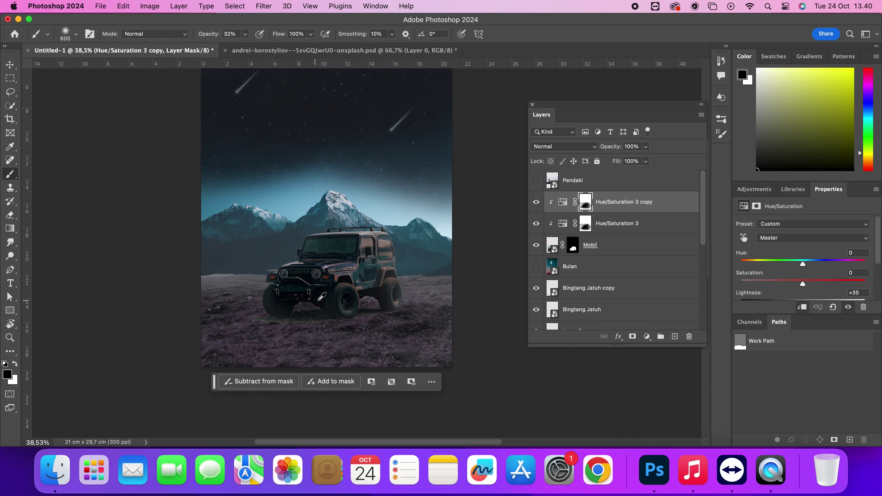
Apply a Camera Raw filter to the Mobil layer with Temperature -22, Tint -5, Vibrance +37 and Saturation -63.
scroll(322, 296, up, 3)
scroll(382, 306, up, 4)
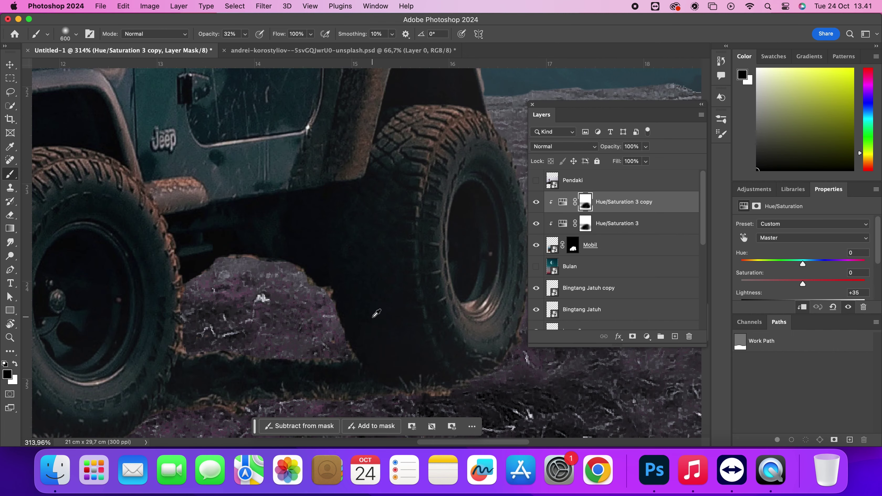
scroll(377, 313, down, 5)
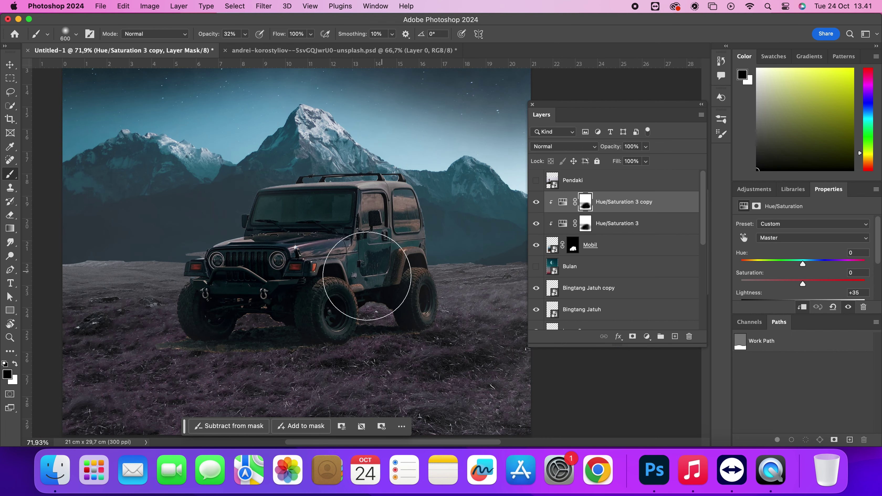
click(611, 245)
click(264, 6)
click(299, 85)
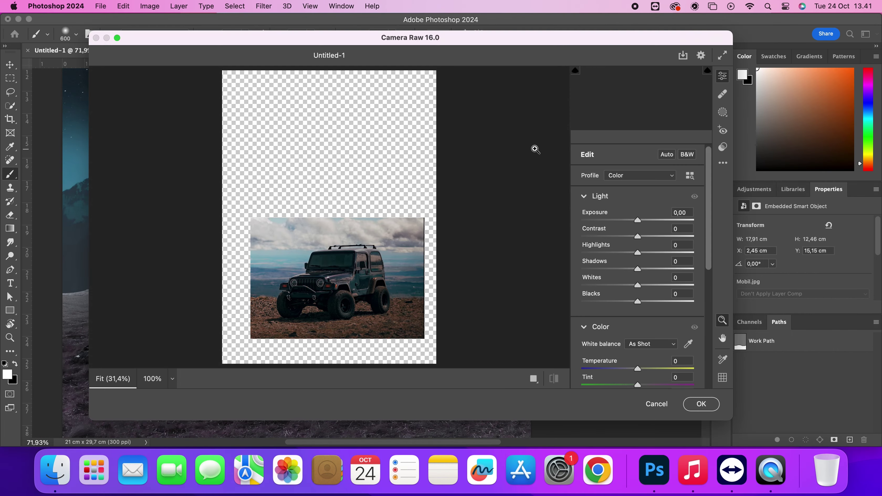
drag(637, 368, 661, 335)
scroll(645, 363, down, 2)
scroll(636, 360, down, 2)
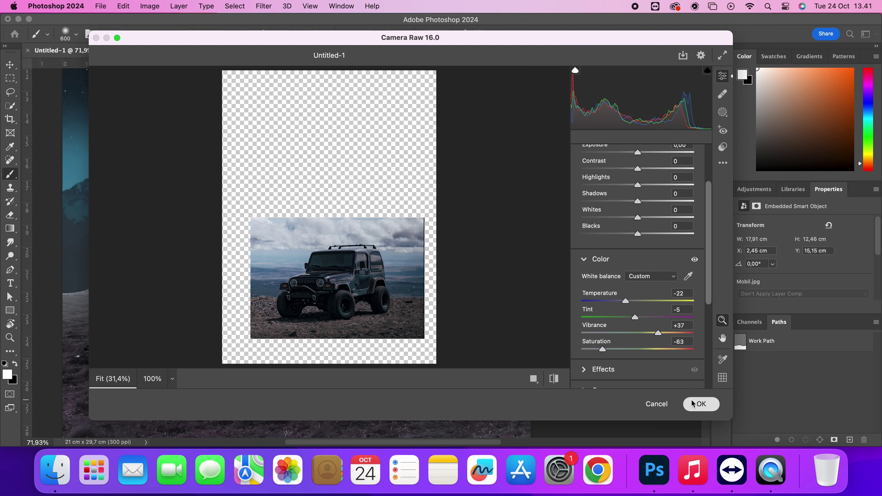
click(699, 404)
scroll(333, 292, down, 3)
scroll(173, 327, down, 3)
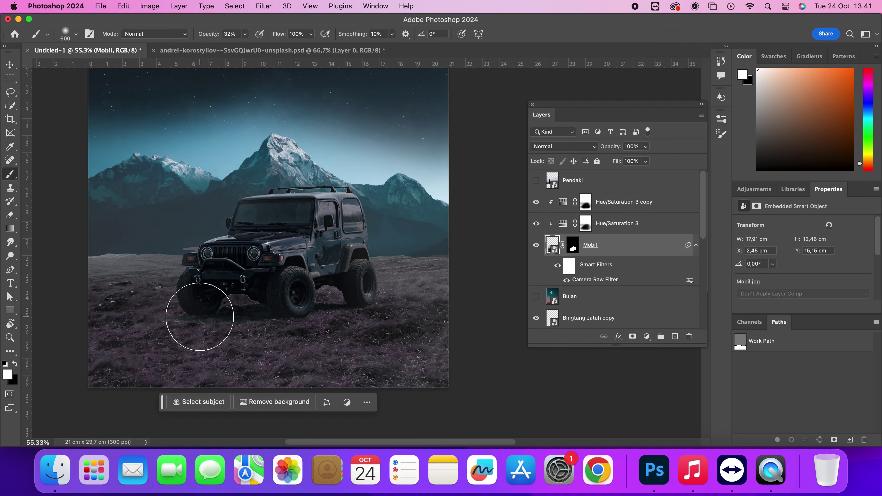
Unlink the layer mask of the Hue/Saturation 3 copy adjustment and select that mask for editing.
scroll(199, 317, up, 8)
scroll(616, 295, down, 1)
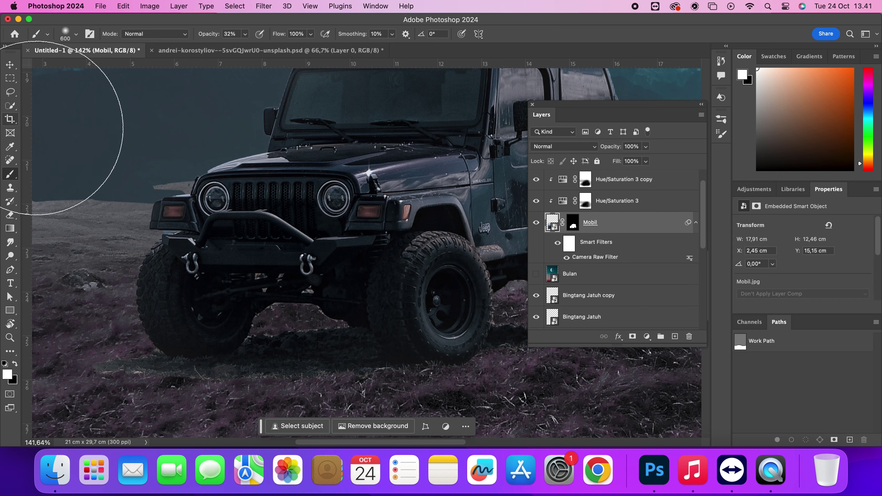
scroll(617, 259, up, 1)
click(585, 202)
key(x)
scroll(472, 276, down, 1)
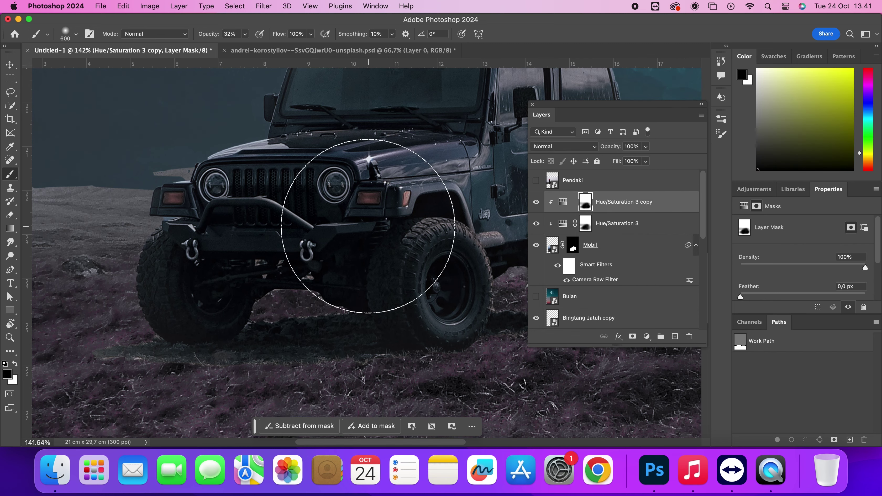
Erase over the jeep's hood on the Hue/Saturation 3 copy mask with a soft 90 px eraser at 38% opacity.
scroll(344, 265, up, 3)
key(e)
click(404, 232)
key(super+z)
click(721, 134)
click(605, 137)
click(603, 111)
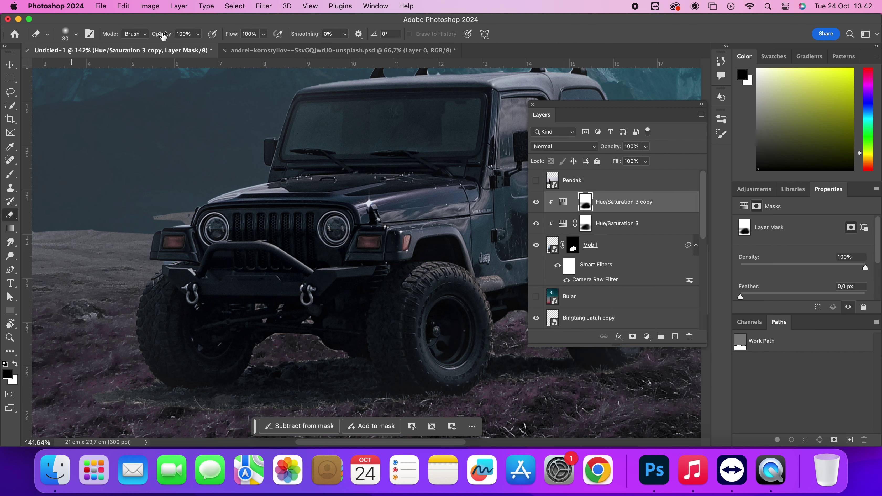
key(bracketright)
key(bracketright)
key(bracketright)
key(bracketright)
key(bracketright)
key(bracketright)
key(bracketright)
drag(413, 222, 370, 198)
drag(314, 185, 284, 194)
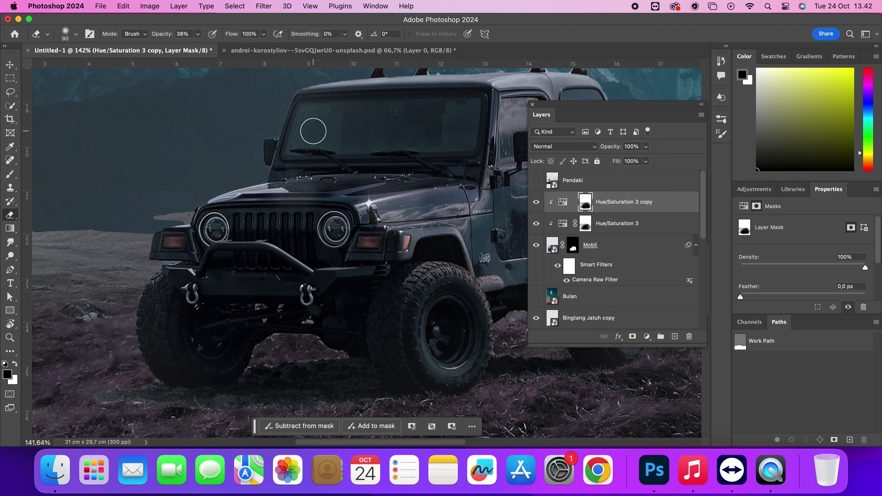
Lighten the jeep's windscreen by erasing over it on the Hue/Saturation 3 copy mask, enlarging the eraser for the final stroke.
drag(313, 132, 471, 118)
drag(485, 118, 323, 114)
key(bracketright)
key(bracketright)
key(bracketright)
key(bracketright)
key(bracketright)
key(bracketright)
key(bracketright)
drag(369, 131, 256, 135)
Lighten the jeep's front bumper and tyres by erasing over them on the Hue/Saturation 3 copy mask at 38% opacity.
key(bracketleft)
key(bracketleft)
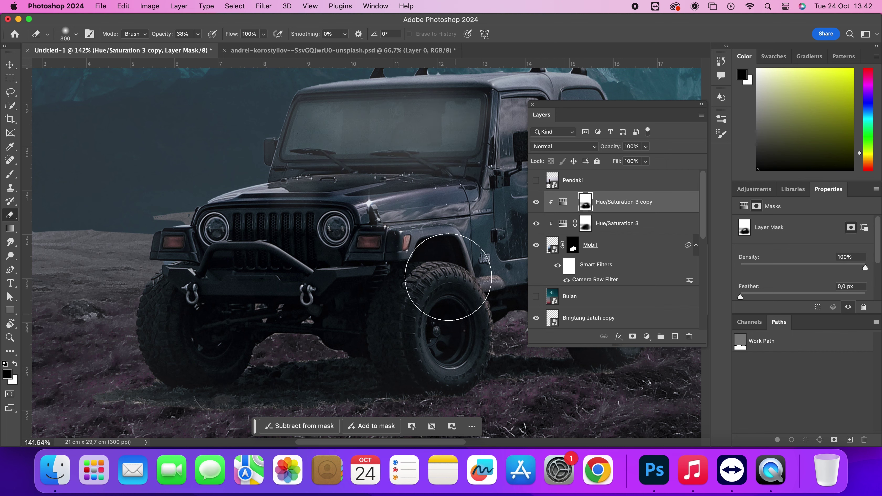
mouse_move(366, 279)
mouse_down()
mouse_move(227, 276)
mouse_move(203, 359)
mouse_move(191, 310)
mouse_move(347, 257)
mouse_up()
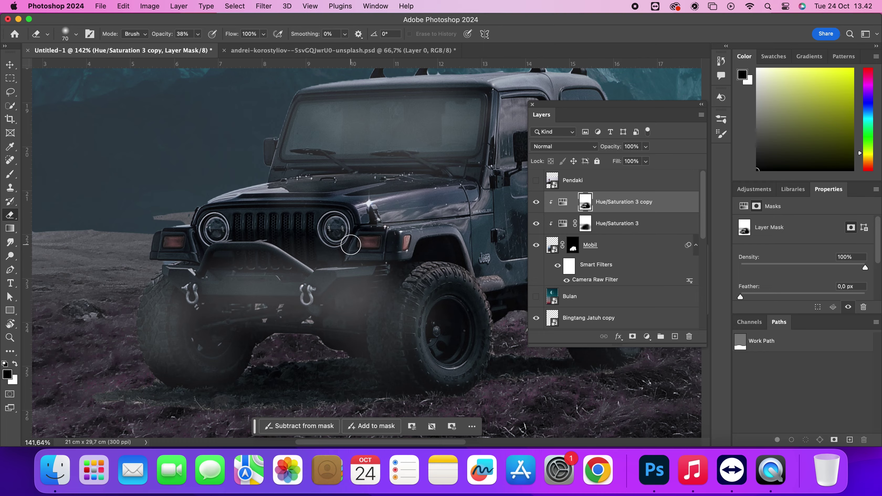
Touch up the Hue/Saturation 3 mask around the jeep's front wheels and the ground below with a 175 px brush at 32% opacity.
scroll(446, 210, up, 4)
scroll(447, 211, down, 6)
scroll(447, 211, down, 8)
scroll(447, 211, up, 3)
scroll(446, 211, down, 6)
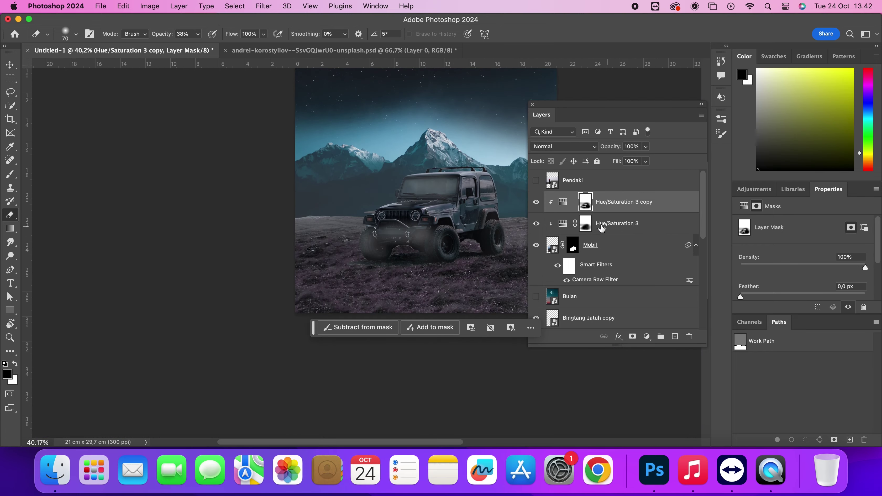
click(602, 228)
key(b)
scroll(474, 233, up, 4)
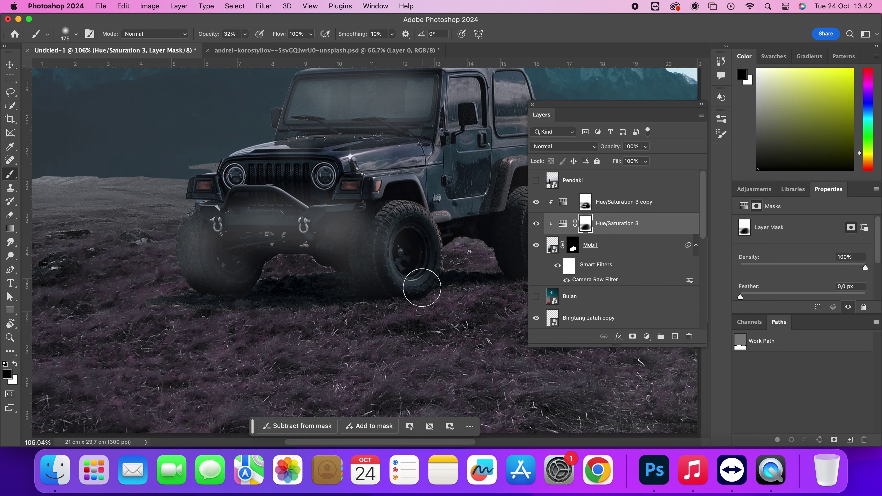
scroll(420, 286, down, 5)
Add a Brightness/Contrast adjustment above the Hue/Saturation 3 copy with Brightness 33.
click(585, 205)
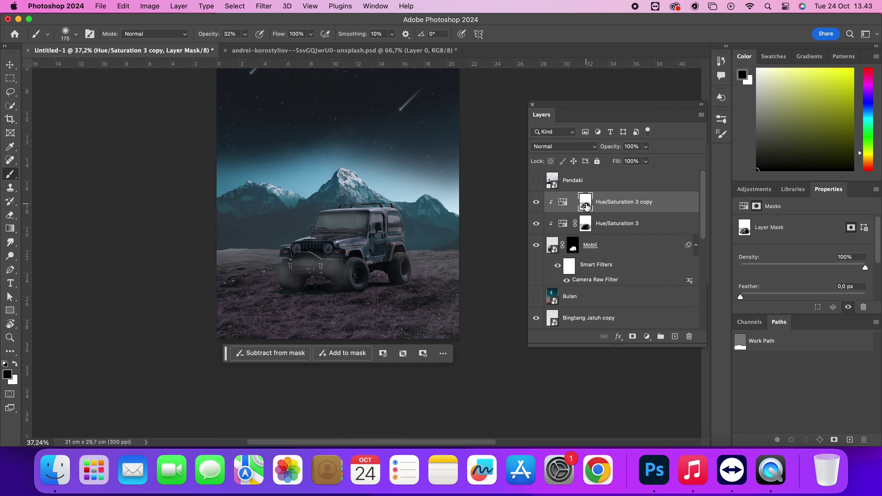
scroll(335, 263, up, 4)
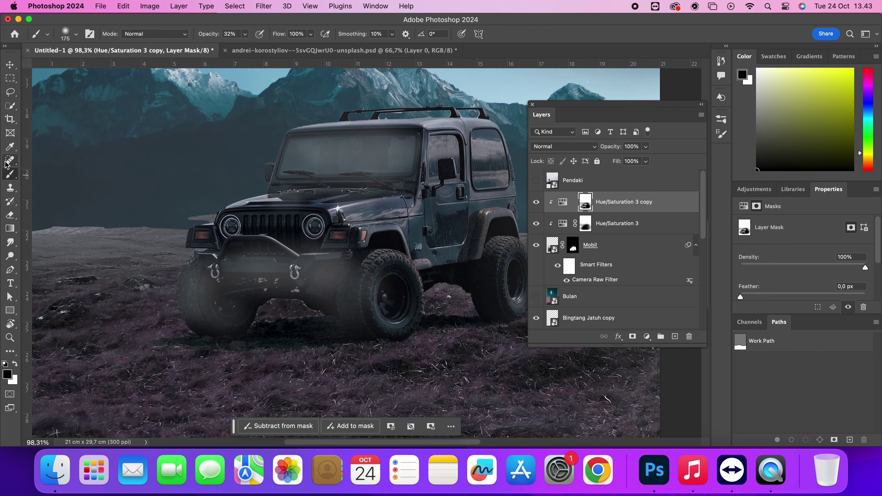
scroll(424, 101, up, 4)
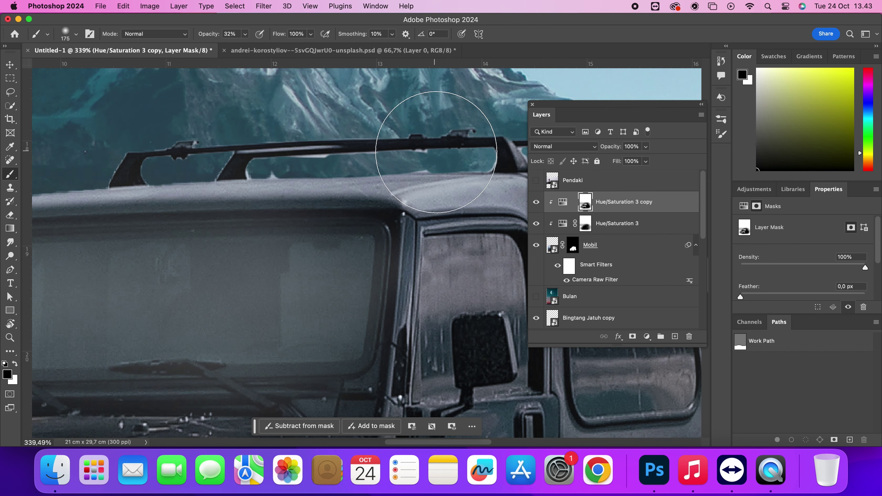
key(e)
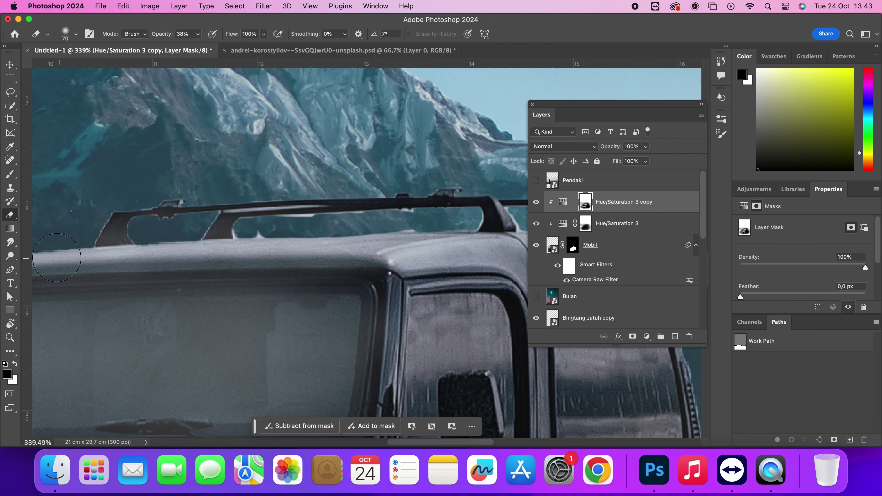
scroll(364, 242, down, 2)
click(647, 336)
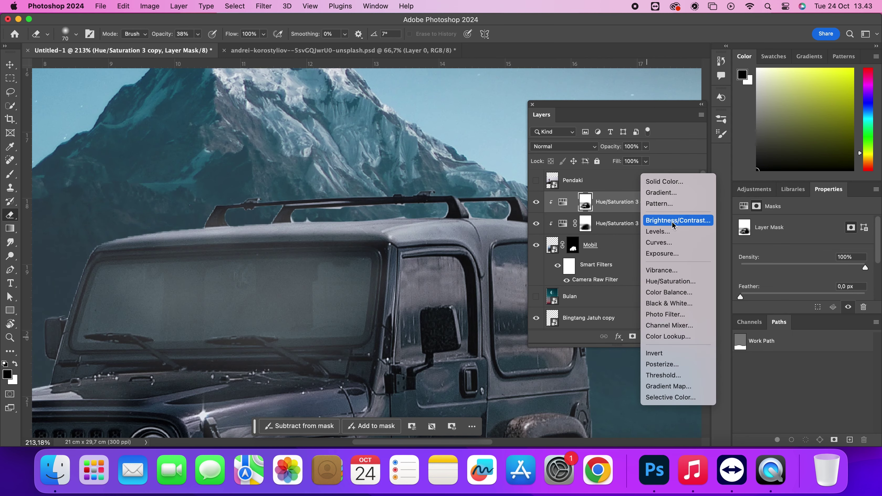
click(673, 225)
mouse_move(803, 252)
mouse_down()
mouse_move(788, 252)
mouse_move(817, 252)
mouse_up()
click(658, 206)
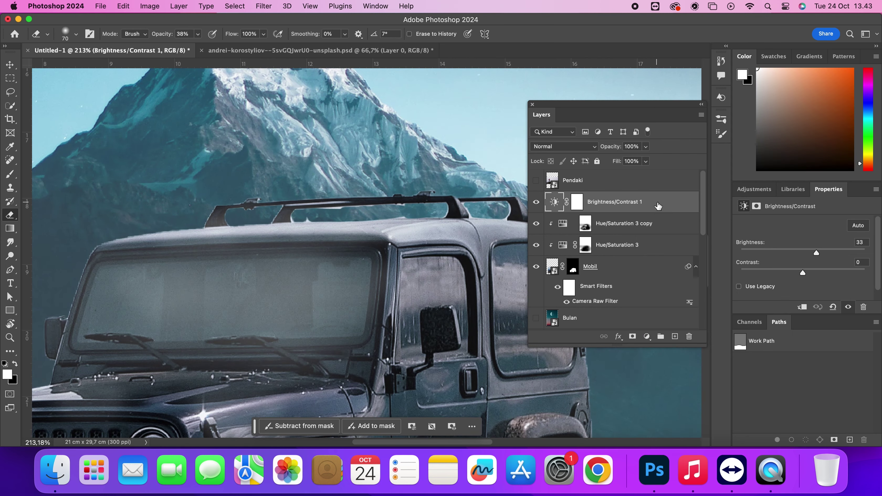
Clip the Brightness/Contrast 1 adjustment to the jeep and paint its mask in black with the Brush at 32% opacity.
right_click(658, 206)
click(708, 374)
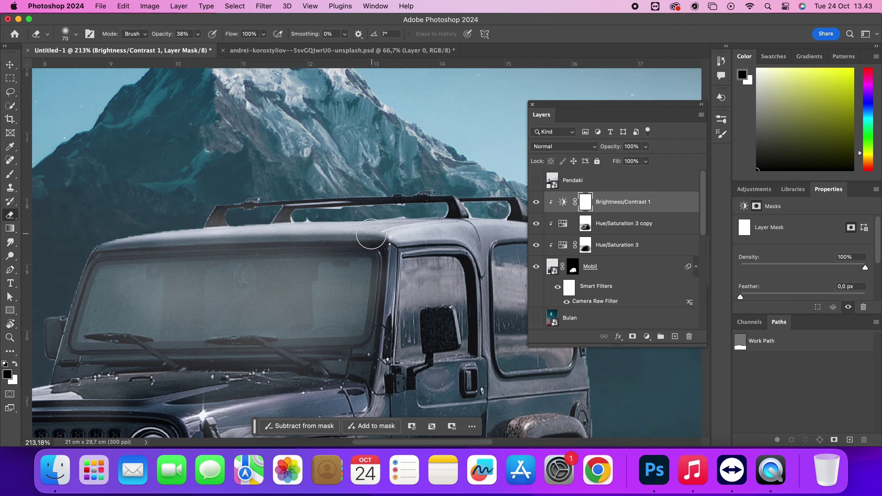
key(b)
scroll(413, 308, down, 5)
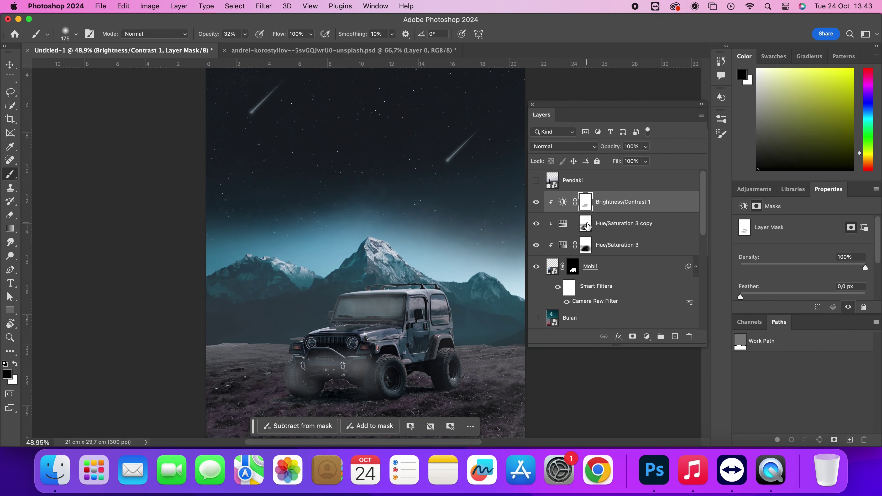
Replace the painted masks on Hue/Saturation 3 copy and Hue/Saturation 3 with fresh white layer masks.
click(586, 225)
key(Delete)
click(585, 246)
key(Delete)
click(632, 338)
click(643, 224)
click(633, 338)
Paint black over the jeep on the Hue/Saturation 3 mask with a soft 1900 px brush at 32% opacity.
key(x)
click(585, 244)
key(e)
key(b)
key(bracketright)
key(bracketright)
key(bracketright)
key(bracketright)
key(bracketright)
key(bracketright)
key(bracketright)
key(bracketright)
key(bracketright)
key(bracketright)
key(bracketright)
key(bracketright)
key(bracketright)
key(bracketright)
key(bracketright)
key(bracketright)
key(bracketright)
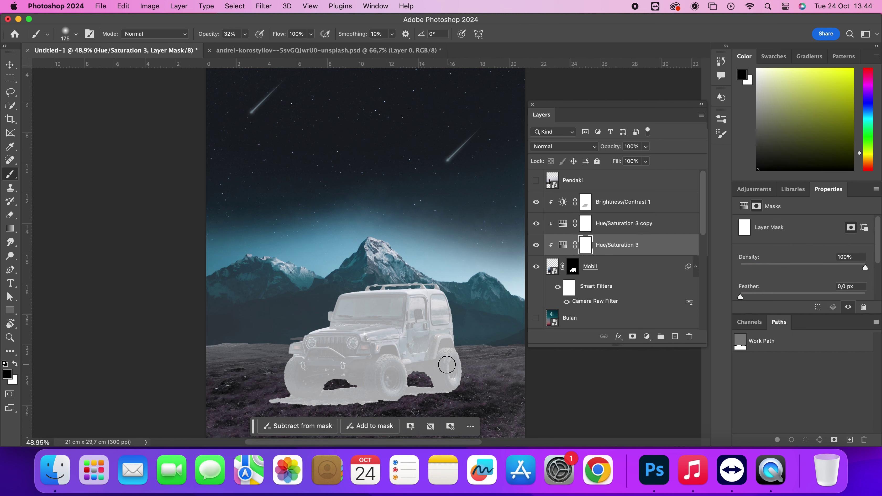
click(393, 349)
click(391, 350)
click(390, 354)
click(349, 345)
click(304, 350)
click(302, 353)
Paint black over the jeep on the Hue/Saturation 3 copy mask with the 1900 px brush at 32% opacity.
click(585, 224)
click(382, 364)
mouse_move(382, 364)
mouse_down()
mouse_move(292, 390)
mouse_move(430, 331)
mouse_move(403, 341)
mouse_up()
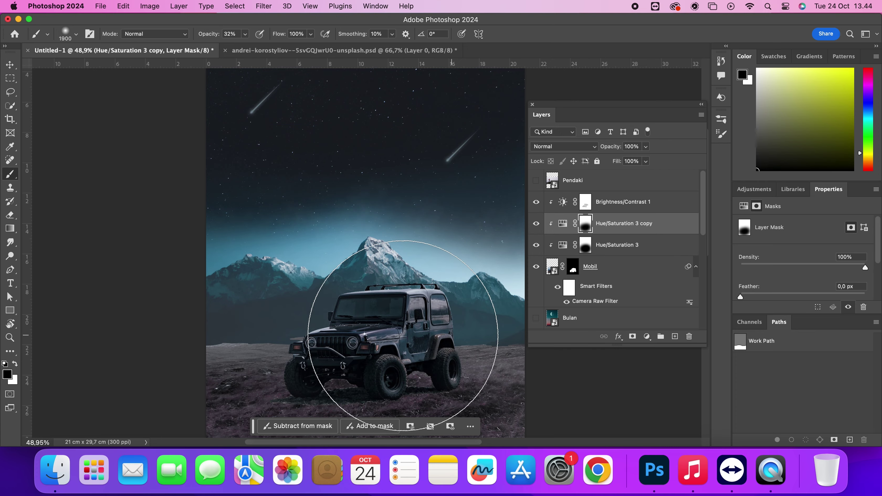
Add a new layer above Brightness/Contrast 1 and name it Lampu, with white as the foreground colour.
click(601, 204)
scroll(404, 383, down, 4)
scroll(414, 380, up, 2)
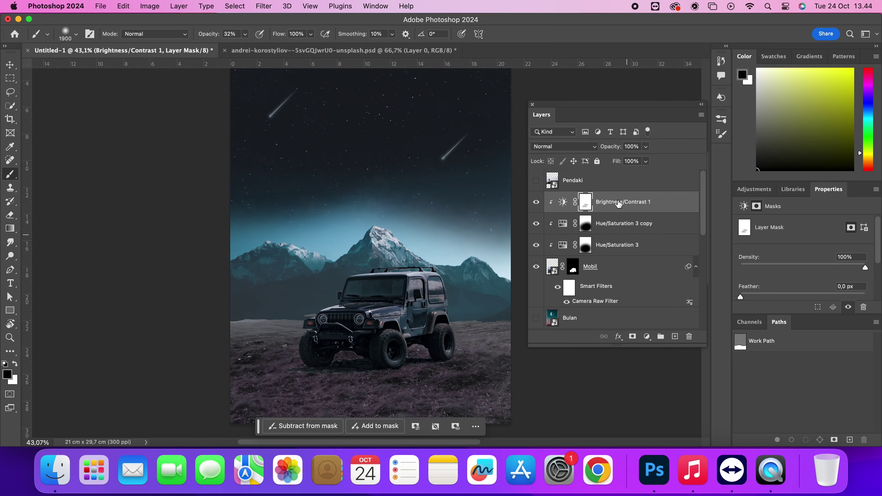
click(675, 336)
key(x)
double_click(572, 202)
key(Return)
Paint a soft white spot over the jeep's left-hand headlight and flatten it with Free Transform into a streak about 4.5 by 0.41 cm.
scroll(340, 315, up, 5)
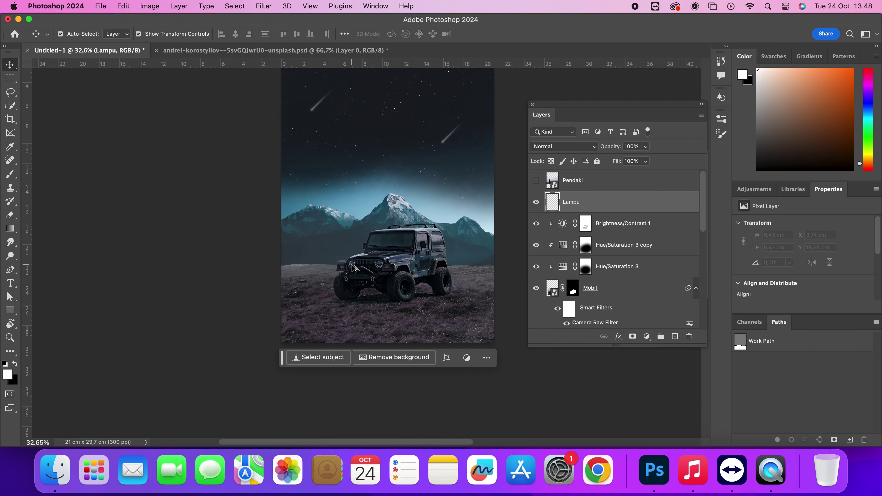
scroll(382, 295, up, 4)
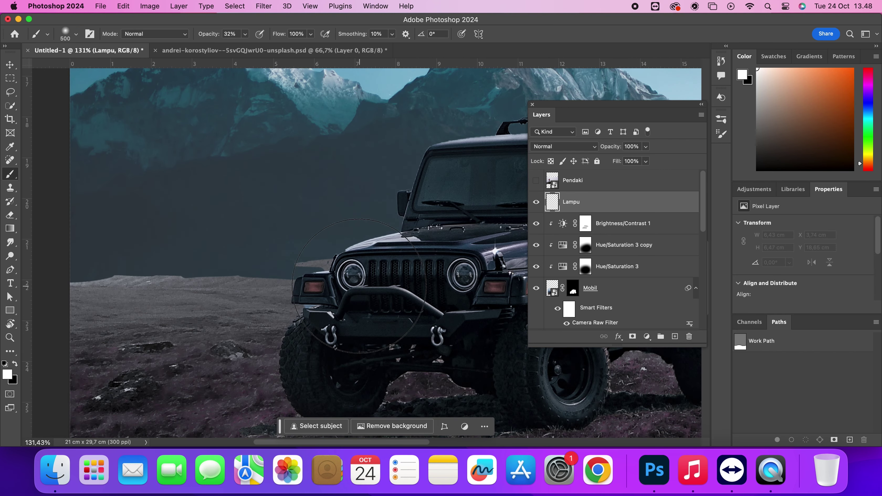
drag(339, 257, 345, 275)
key(ctrl+t)
drag(347, 140, 347, 347)
drag(347, 403, 348, 381)
drag(369, 353, 369, 264)
drag(481, 294, 369, 277)
drag(306, 269, 350, 267)
drag(426, 273, 397, 276)
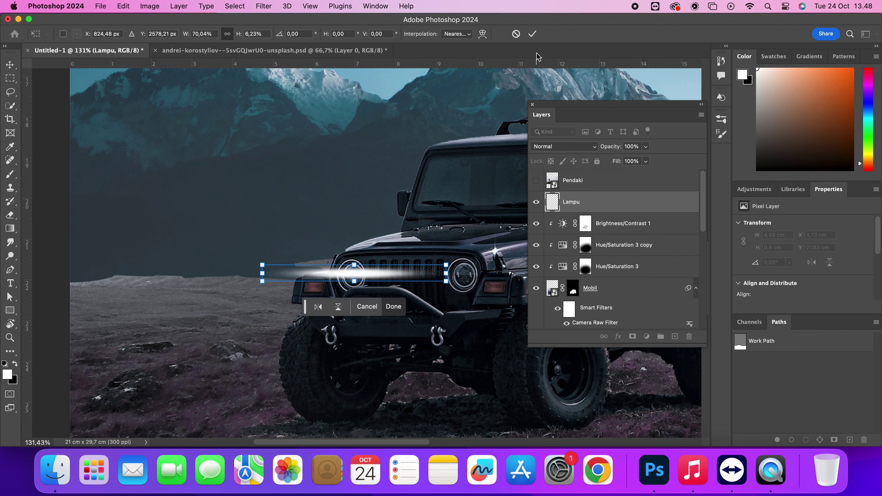
click(533, 33)
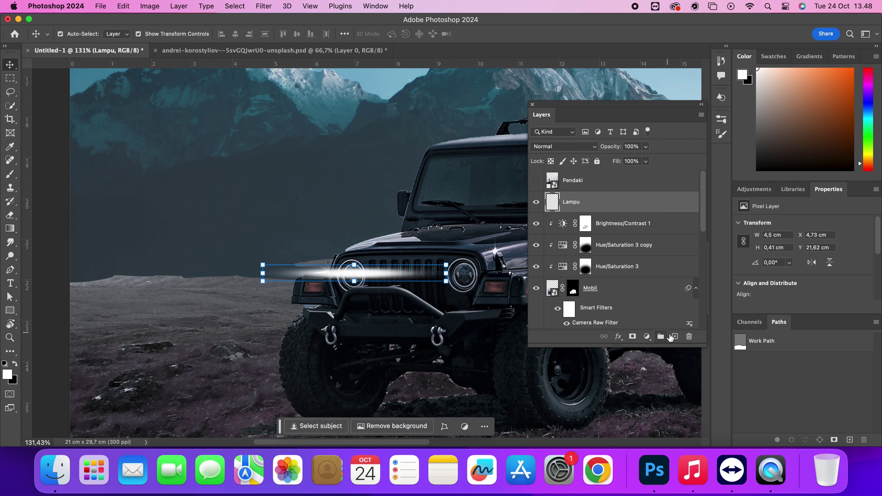
Dab a round white glow onto the left-hand headlight with the Brush at 32% opacity, reducing the size from 250 to 80 px.
key(b)
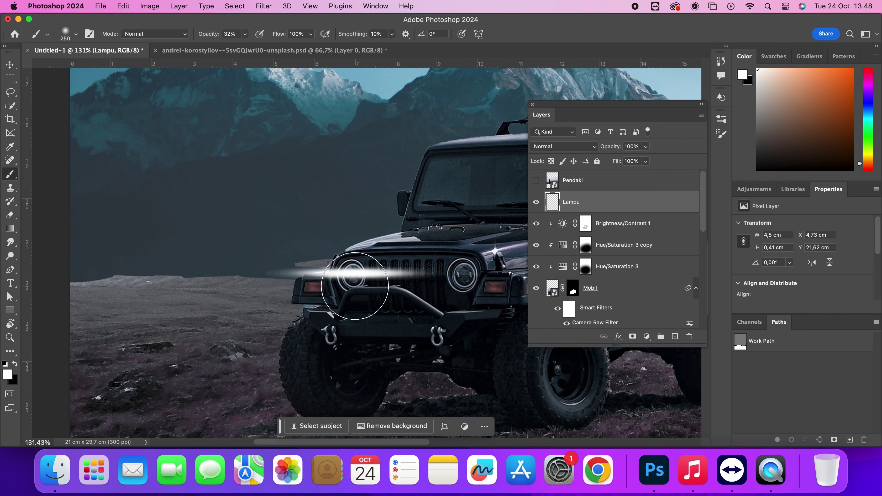
click(351, 274)
click(350, 274)
click(350, 274)
click(350, 274)
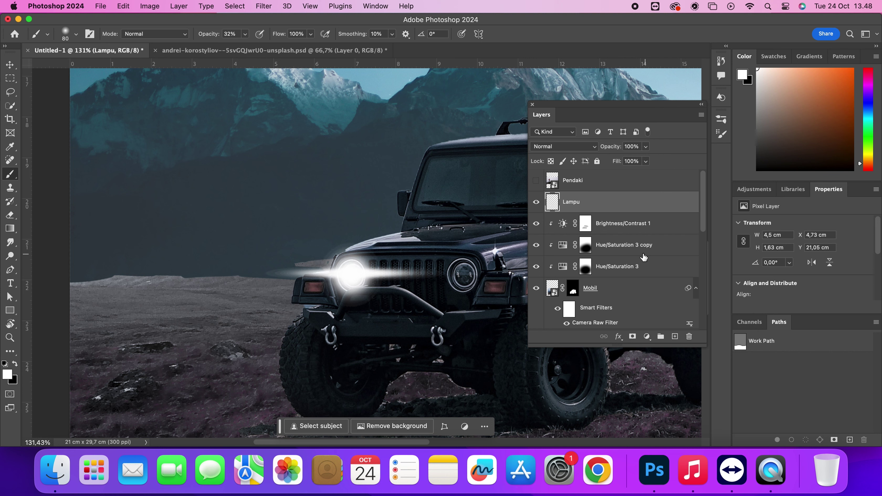
Duplicate the Lampu layer, move the copy onto the jeep's other headlight, and deselect it to view the whole composition.
key(super+j)
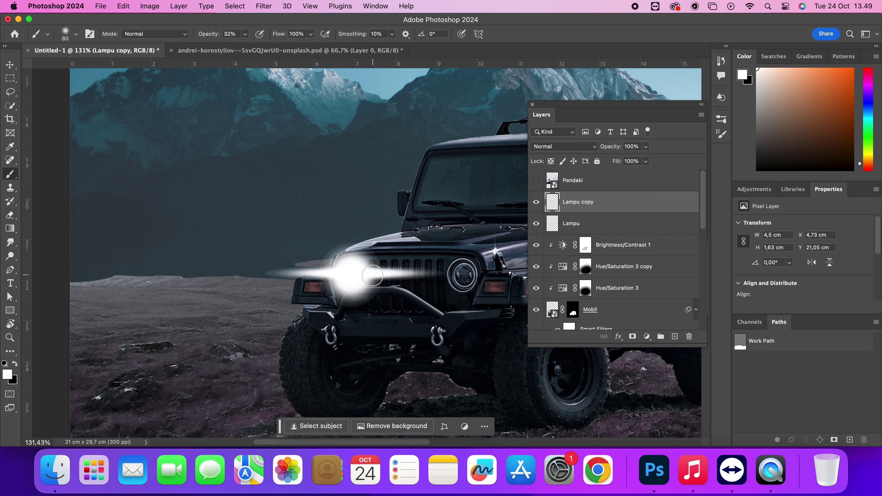
key(v)
mouse_move(352, 278)
mouse_down()
mouse_move(483, 277)
mouse_move(466, 277)
mouse_up()
scroll(466, 277, down, 3)
key(Left)
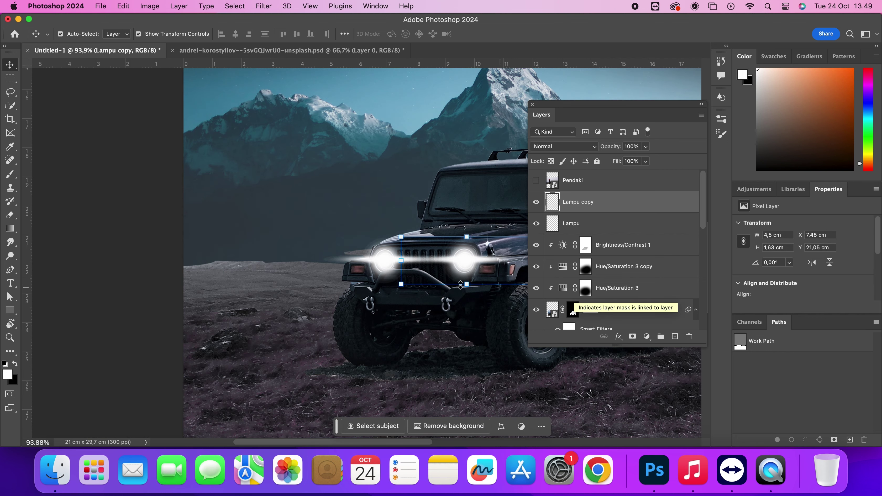
scroll(432, 285, down, 3)
scroll(431, 284, down, 7)
click(262, 261)
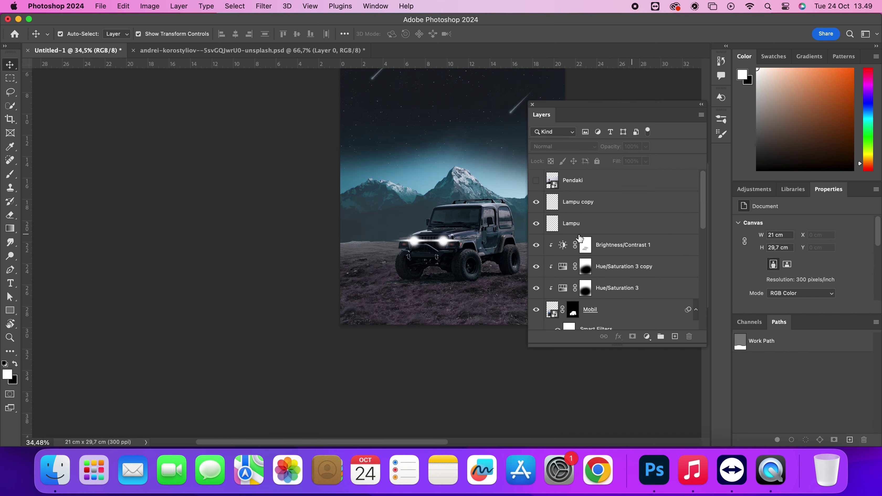
scroll(493, 234, up, 2)
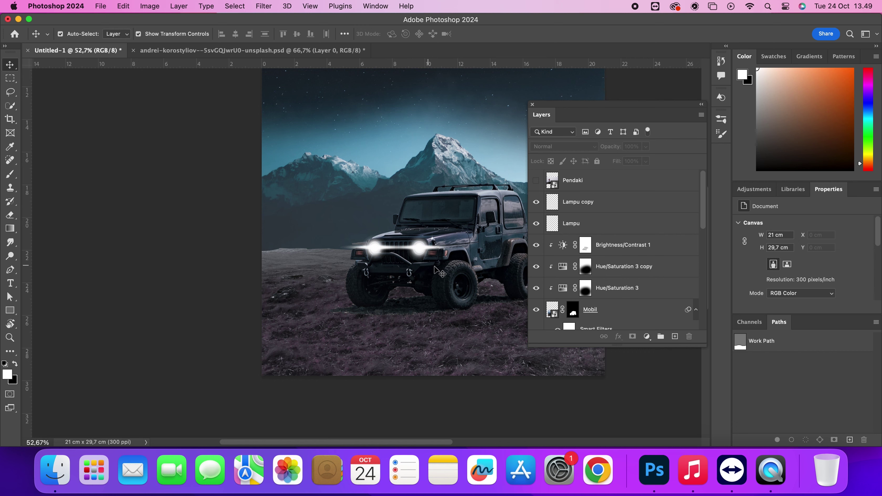
scroll(422, 261, up, 3)
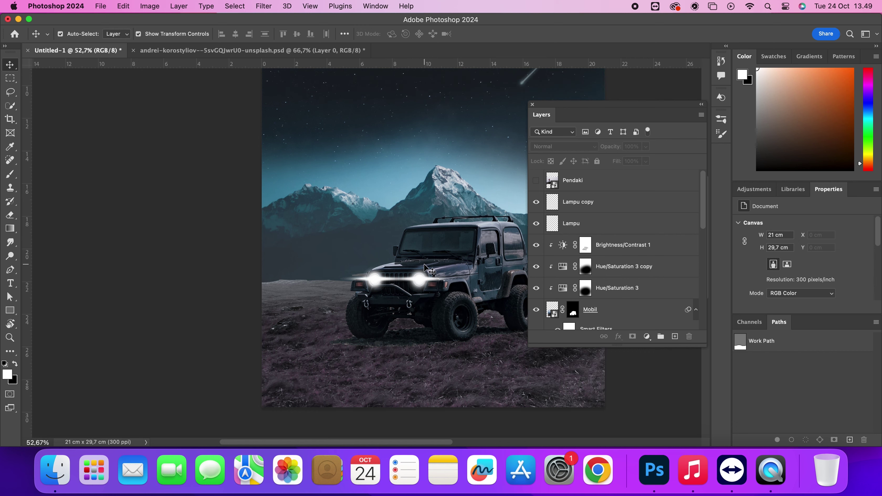
Add a new layer directly below Lampu and clip it to the jeep.
key(b)
click(674, 337)
drag(592, 180, 614, 251)
right_click(615, 235)
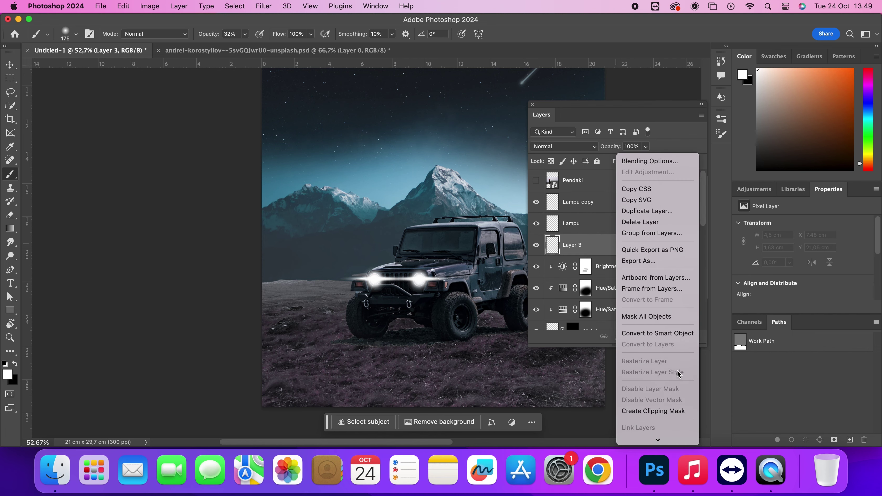
click(669, 414)
Paint soft white light over the jeep's body on Layer 3 with a 900 px brush at 1% opacity.
key(bracketright)
key(bracketright)
key(bracketright)
key(bracketright)
key(bracketright)
key(bracketright)
key(bracketright)
drag(389, 209, 473, 285)
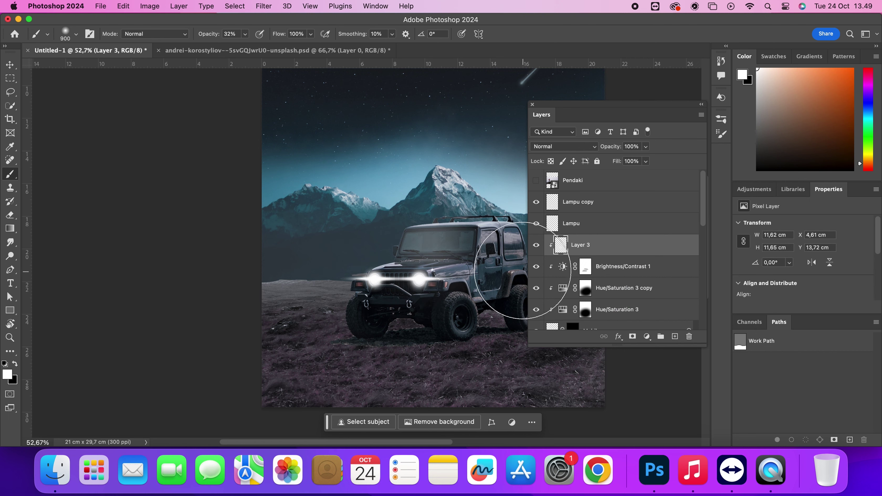
click(440, 270)
click(434, 257)
click(440, 250)
drag(466, 317, 432, 288)
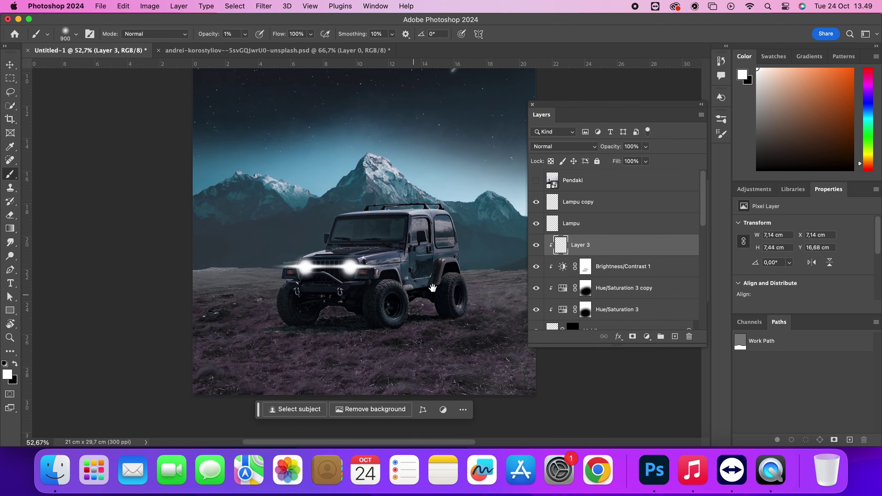
click(448, 284)
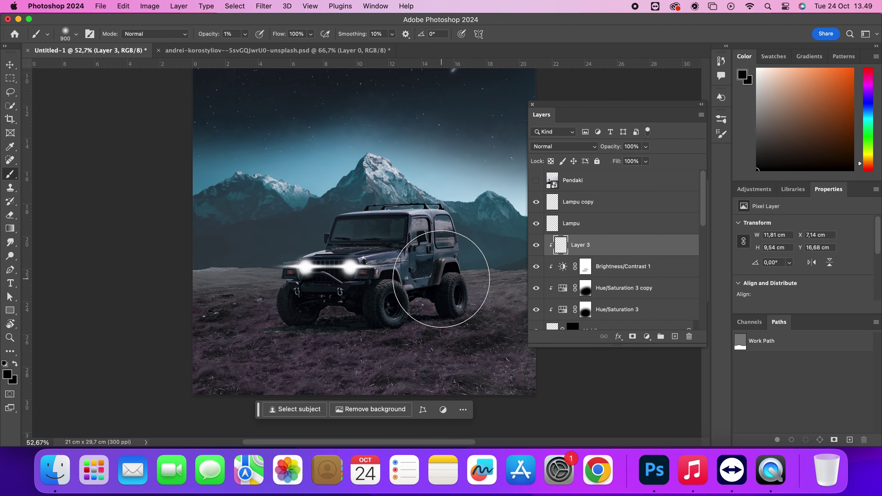
Add a layer above Layer 3, paint black shading over the jeep's side with a 400 px brush at 13% opacity, and clip the layer.
key(bracketleft)
key(bracketleft)
key(bracketleft)
key(bracketleft)
key(bracketleft)
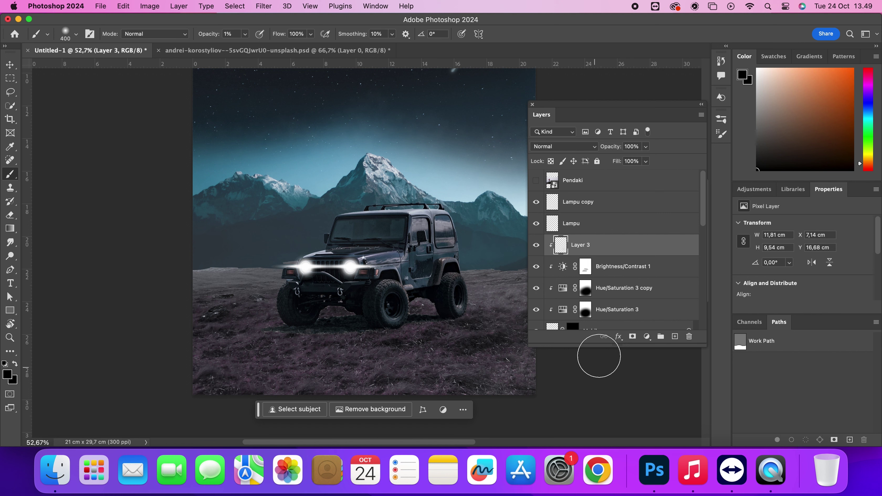
click(674, 337)
drag(434, 300, 424, 271)
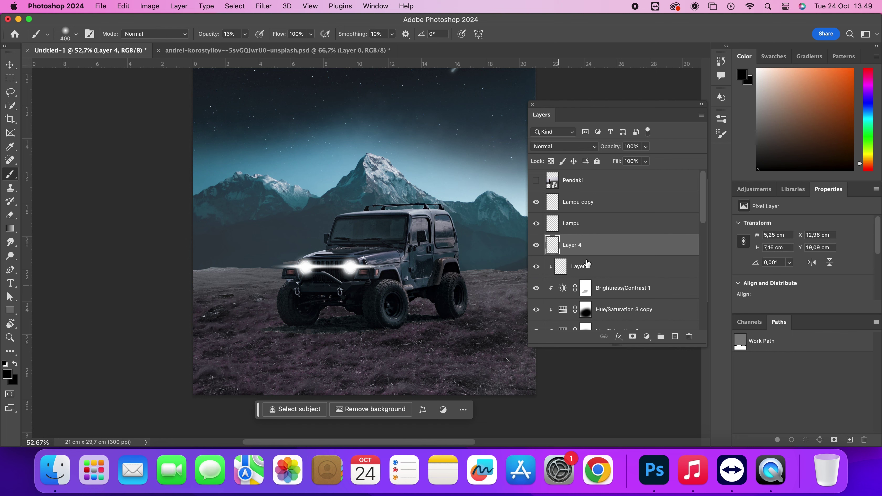
drag(448, 264, 432, 281)
right_click(597, 249)
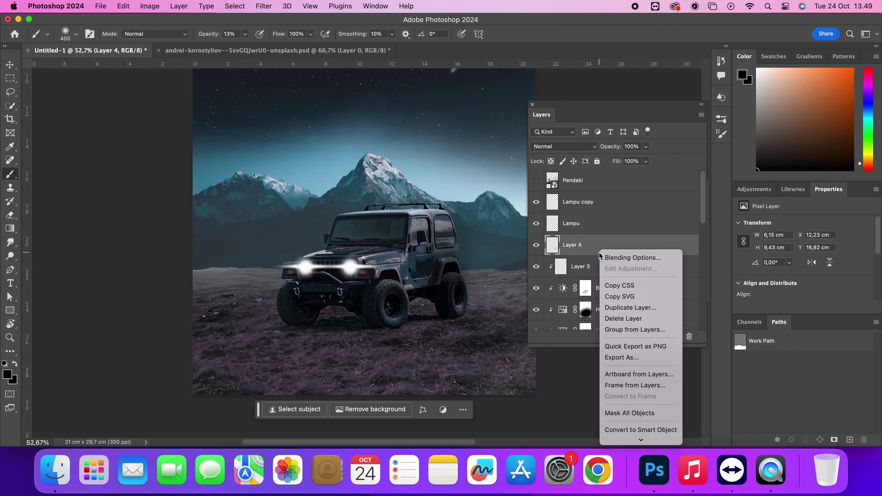
click(638, 321)
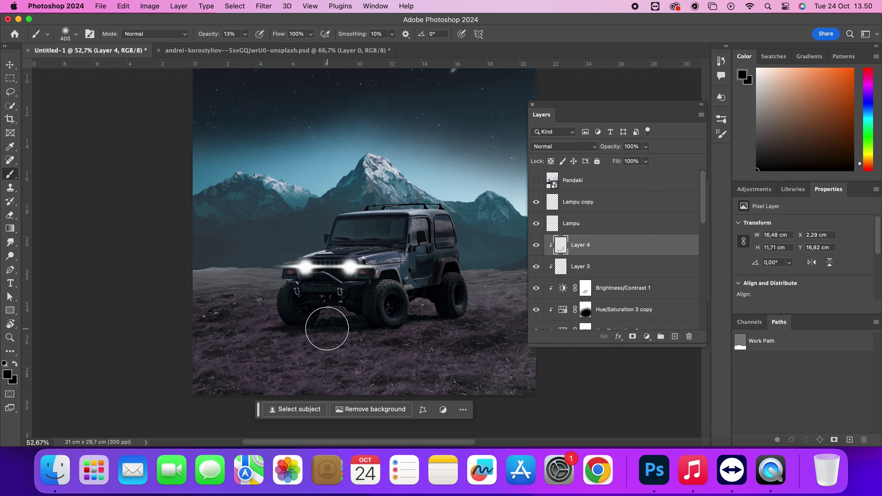
Darken the jeep's tyres and underside on Layer 4 with a black 200 px brush at 13% opacity.
scroll(338, 337, up, 10)
scroll(338, 338, up, 2)
key(bracketleft)
key(bracketleft)
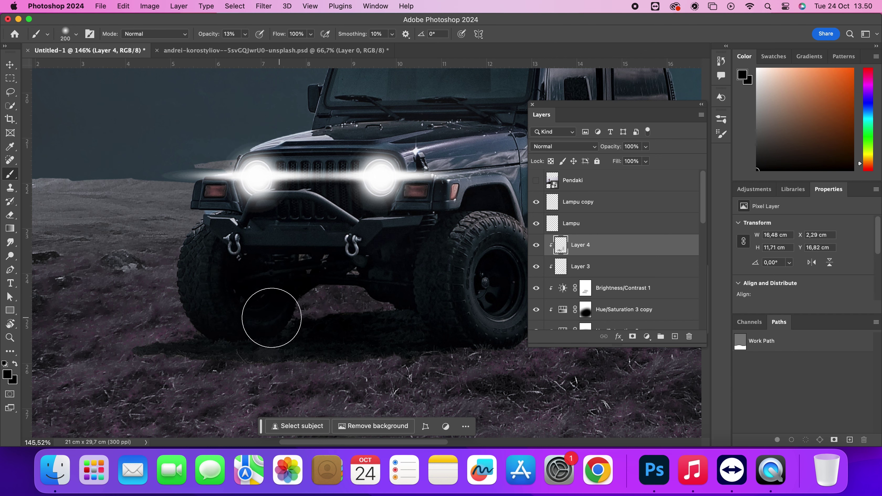
scroll(379, 327, right, 5)
scroll(389, 306, right, 2)
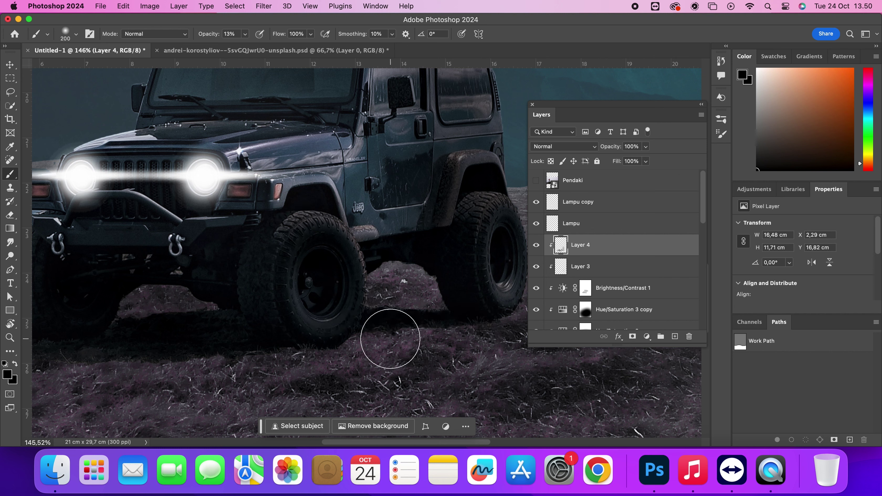
scroll(416, 352, down, 6)
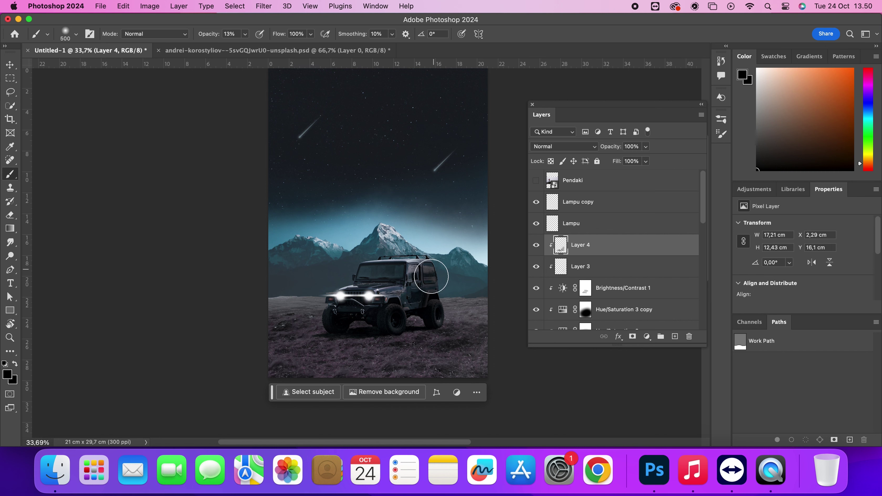
Paint white light on Layer 3 over the jeep's windscreen, front bumper and tyres at 13% opacity with brushes of 300 to 800 px.
click(600, 271)
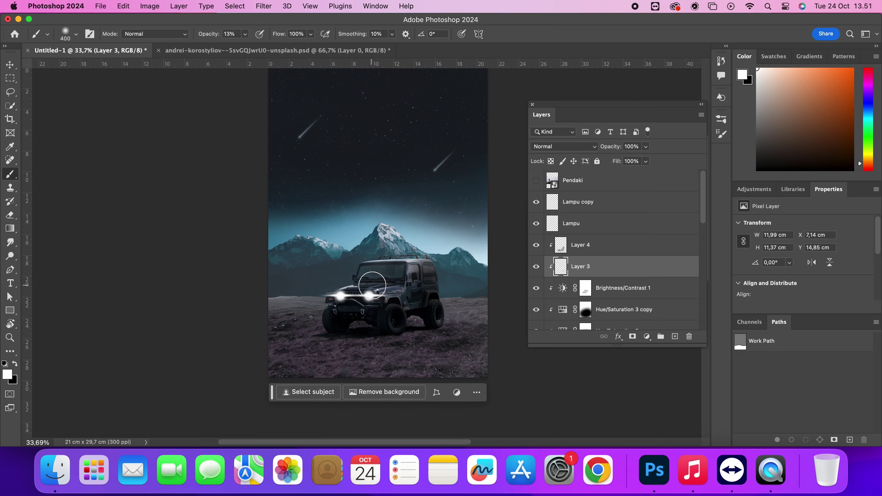
drag(381, 282, 374, 278)
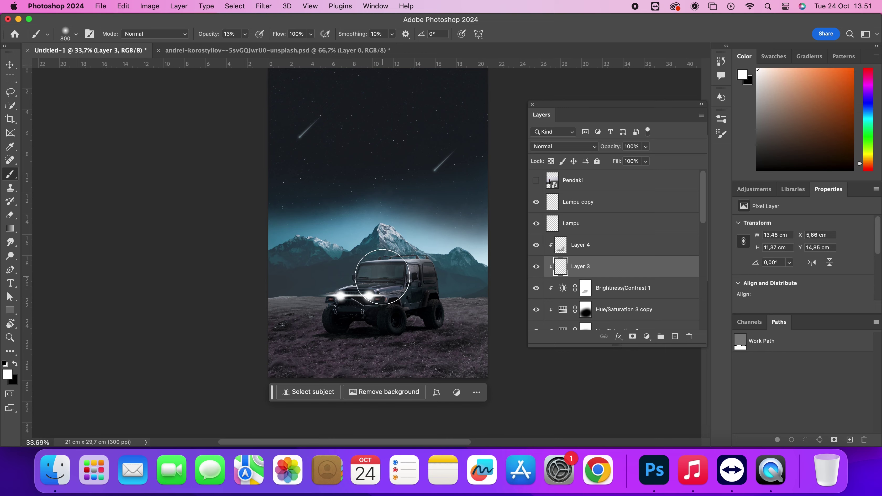
scroll(361, 298, up, 10)
scroll(431, 291, up, 5)
key(bracketleft)
key(bracketleft)
key(bracketleft)
key(bracketleft)
scroll(368, 293, down, 1)
scroll(366, 293, down, 5)
key(bracketright)
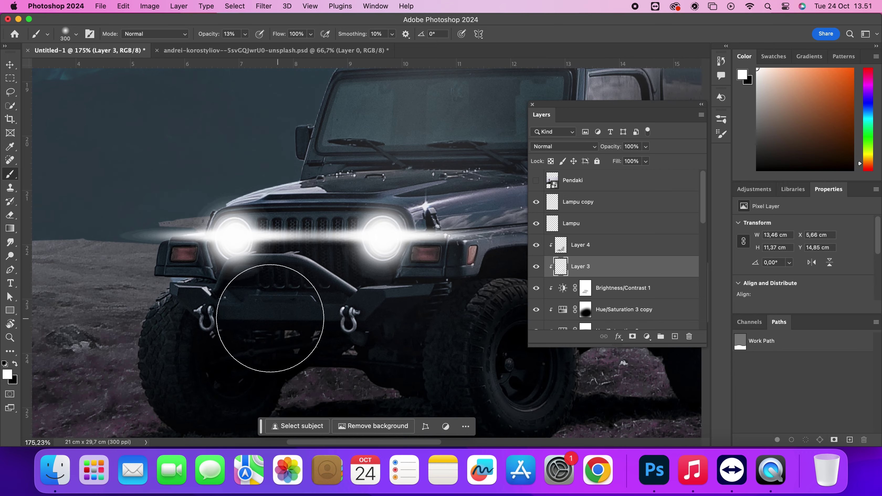
click(234, 344)
click(407, 353)
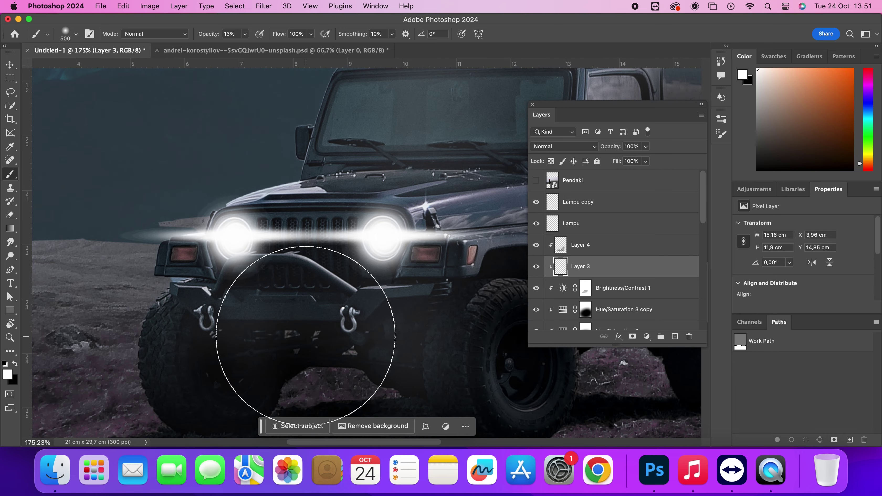
key(Left)
scroll(354, 307, down, 1)
scroll(353, 307, down, 5)
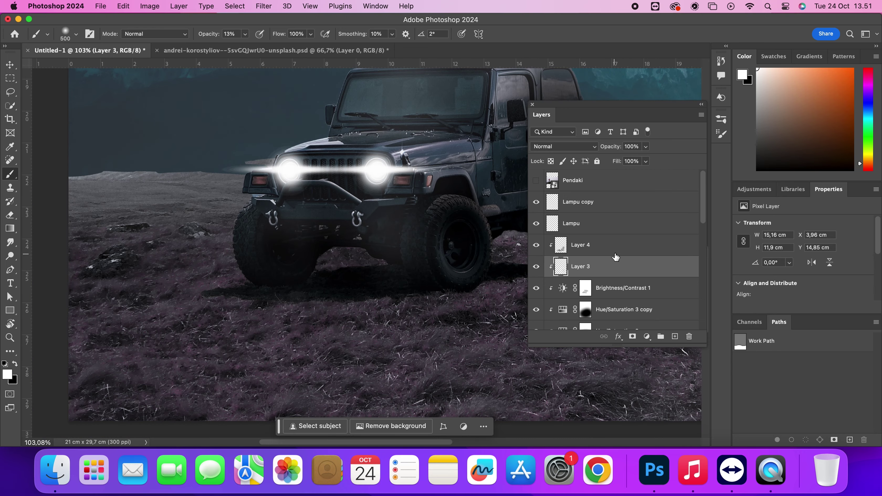
Add a new layer between Lampu and Layer 4 and name it Cahaya Lampu.
click(612, 230)
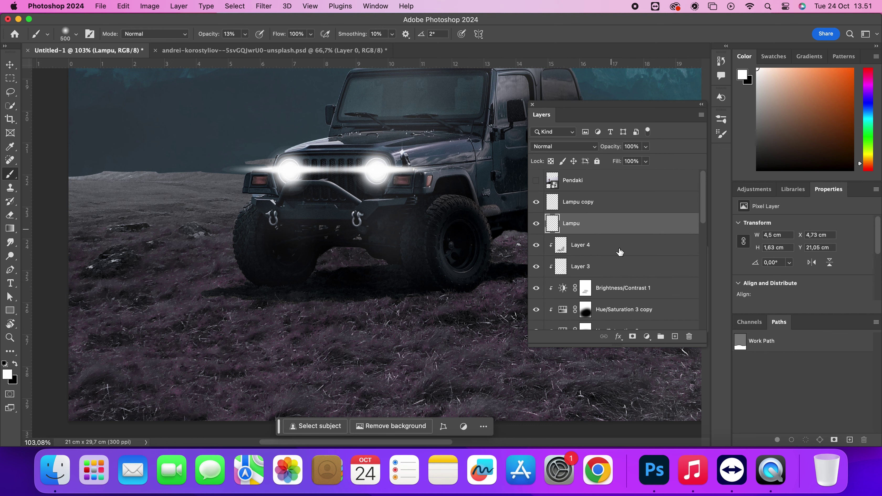
click(674, 336)
drag(616, 230, 617, 256)
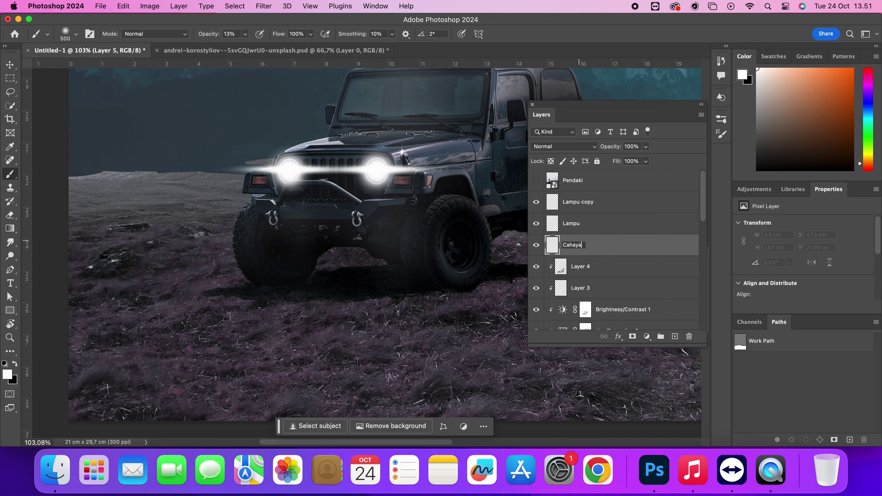
key(Return)
scroll(400, 245, down, 10)
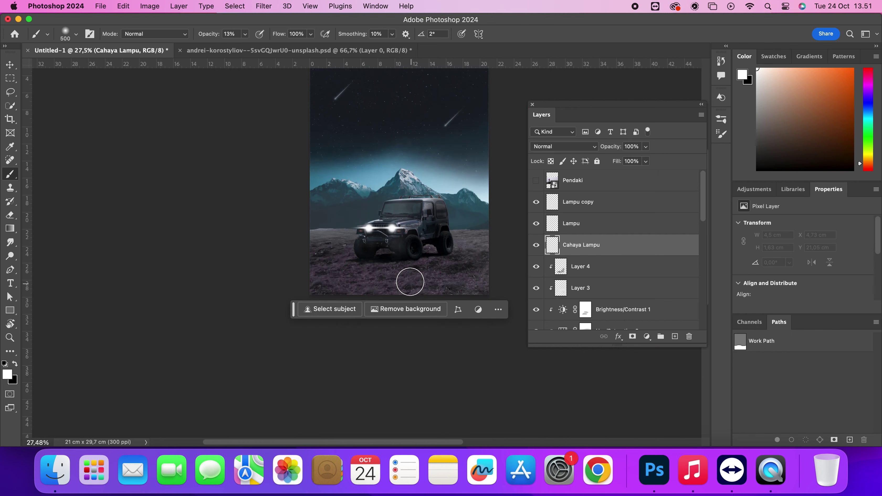
Paint headlight glow over the ground on Cahaya Lampu with a white 500 px brush at 13% opacity, and set its blend mode to Soft Light.
drag(338, 270, 309, 297)
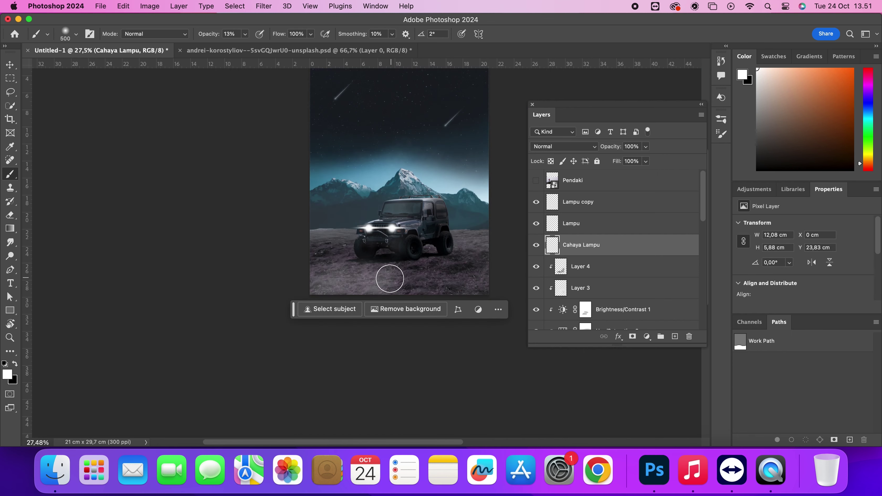
drag(369, 299, 352, 268)
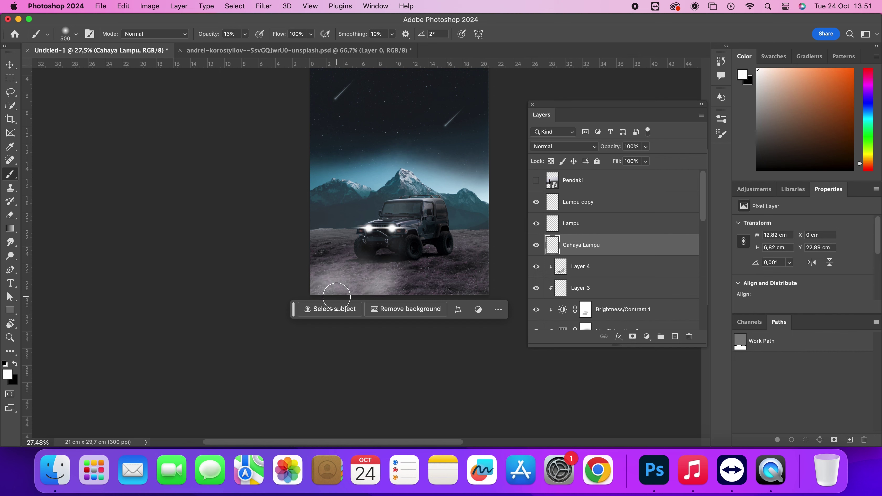
click(586, 150)
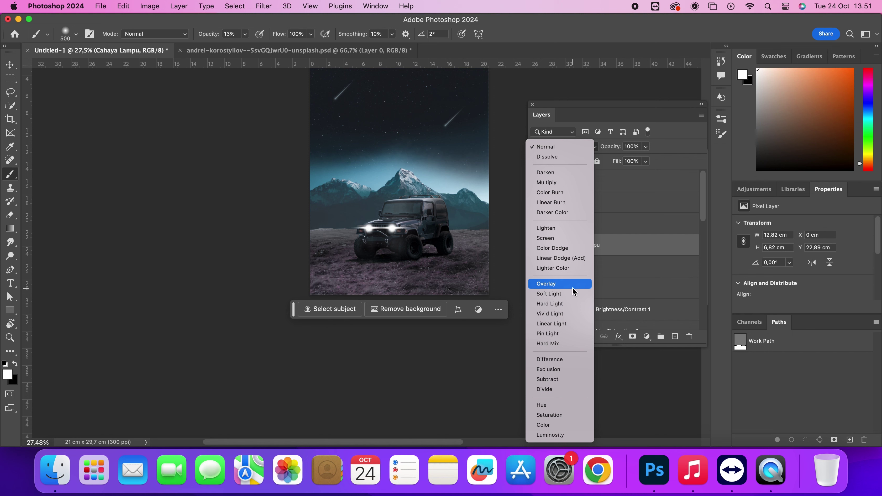
click(566, 294)
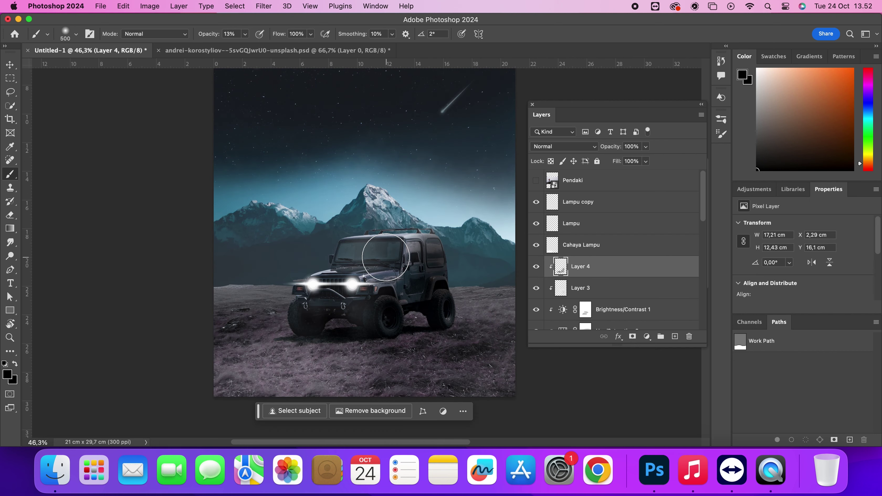
Show the Pendaki layer, move the hiker photo to the right above the jeep, and select its subject automatically.
scroll(374, 253, up, 2)
key(v)
click(555, 379)
click(536, 180)
click(330, 195)
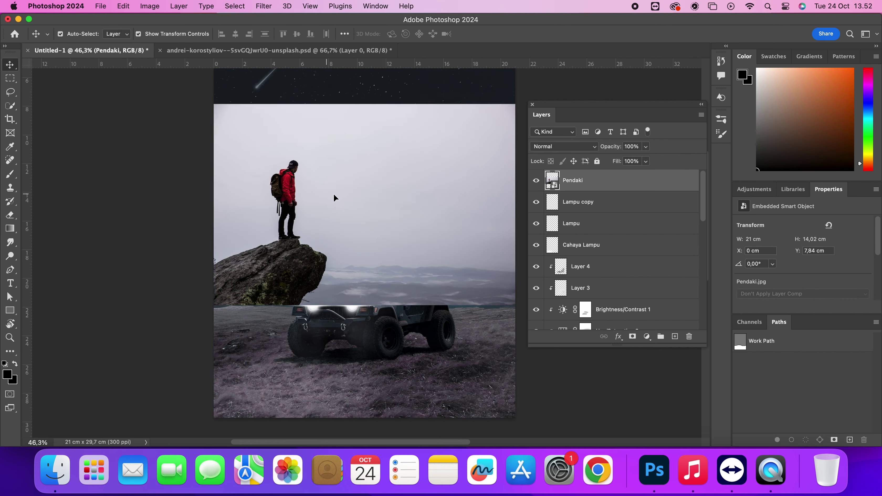
drag(334, 197, 424, 186)
click(295, 428)
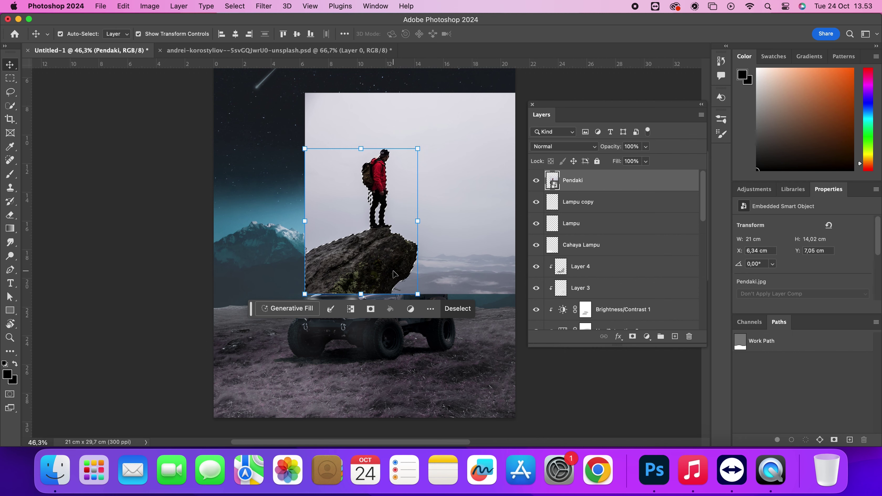
Mask the Pendaki layer to the selected subject and subtract most of the rock from the mask in Select and Mask.
click(633, 336)
click(10, 106)
click(369, 33)
key(super+alt+r)
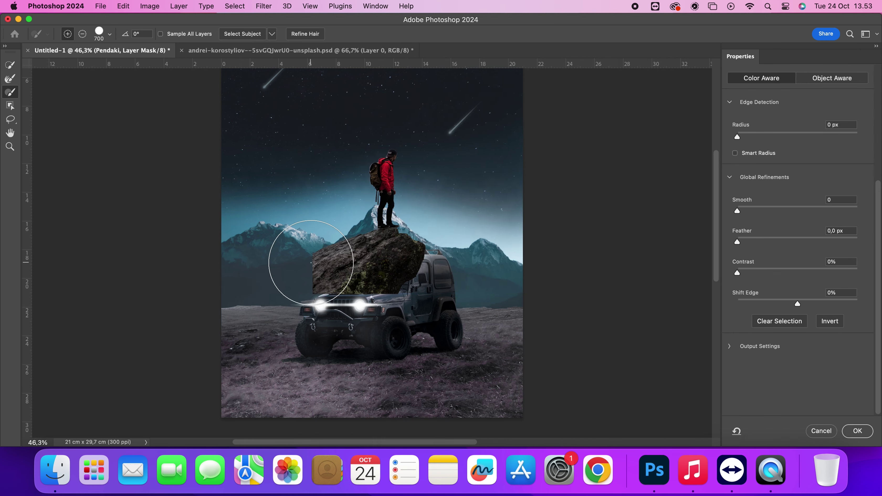
mouse_move(334, 285)
mouse_down()
mouse_move(351, 283)
mouse_move(393, 325)
mouse_move(389, 282)
mouse_up()
scroll(389, 282, up, 5)
mouse_move(354, 354)
mouse_down()
mouse_move(250, 389)
mouse_move(349, 351)
mouse_move(450, 331)
mouse_up()
Subtract the remaining rock beneath the hiker's shoes from the mask with smaller brushes, from 90 px down to 45 px.
key(bracketleft)
key(bracketleft)
key(bracketleft)
key(bracketleft)
key(bracketleft)
key(bracketleft)
key(bracketleft)
key(bracketleft)
key(bracketleft)
key(bracketleft)
key(bracketleft)
key(bracketleft)
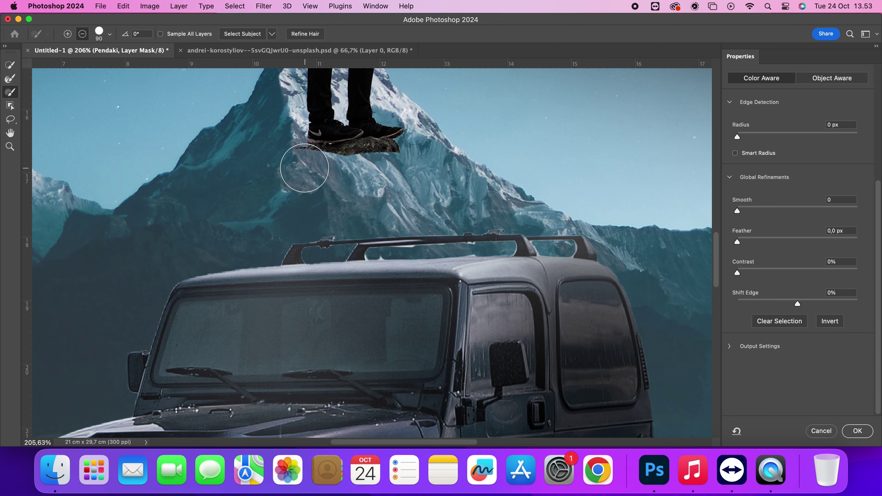
scroll(354, 148, up, 3)
key(bracketleft)
key(bracketleft)
key(bracketleft)
key(bracketleft)
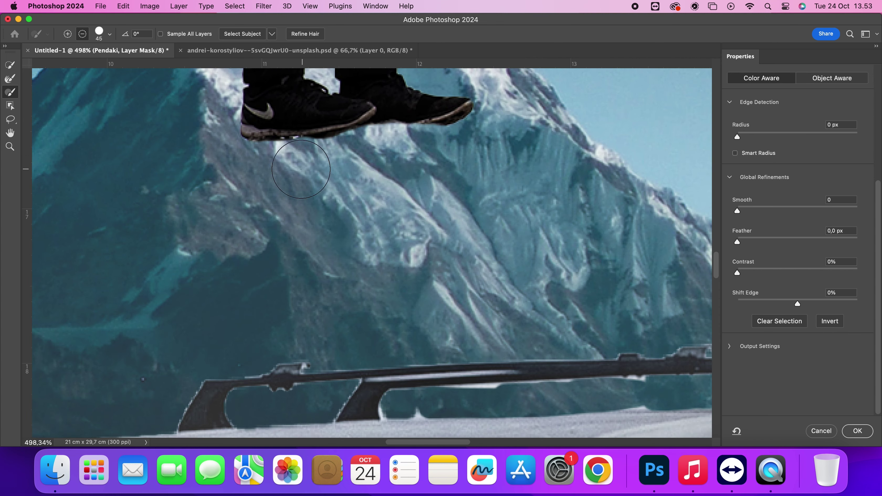
scroll(412, 239, down, 5)
scroll(417, 169, up, 4)
scroll(418, 170, down, 4)
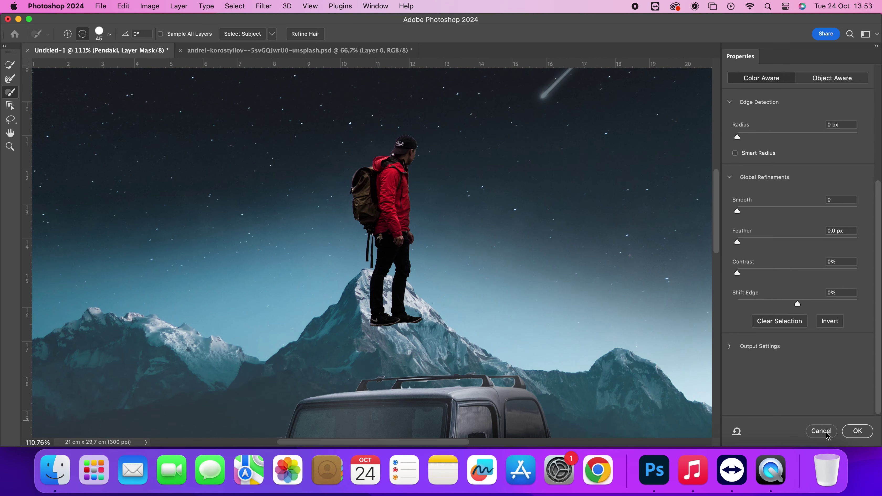
click(826, 434)
Move the cut-out hiker down so that he stands on the jeep's roof.
key(v)
scroll(410, 208, down, 5)
drag(411, 208, 421, 235)
scroll(437, 271, left, 2)
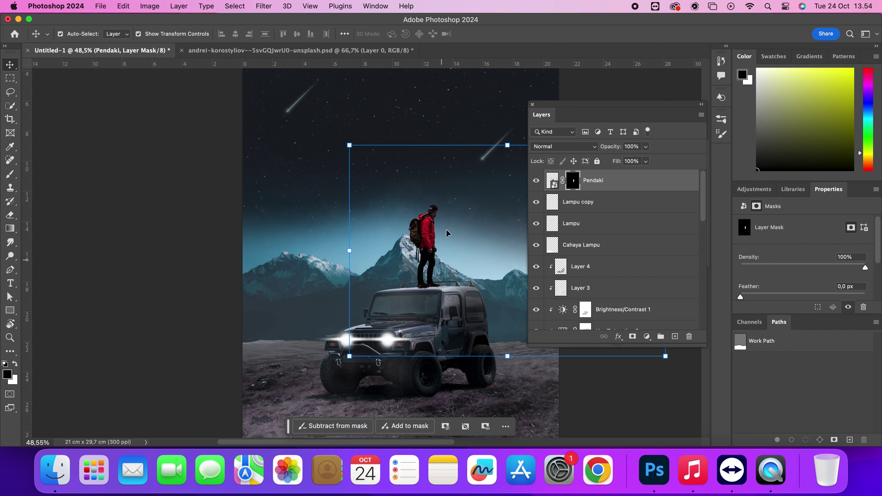
click(651, 97)
scroll(425, 252, right, 6)
scroll(425, 252, up, 2)
click(373, 256)
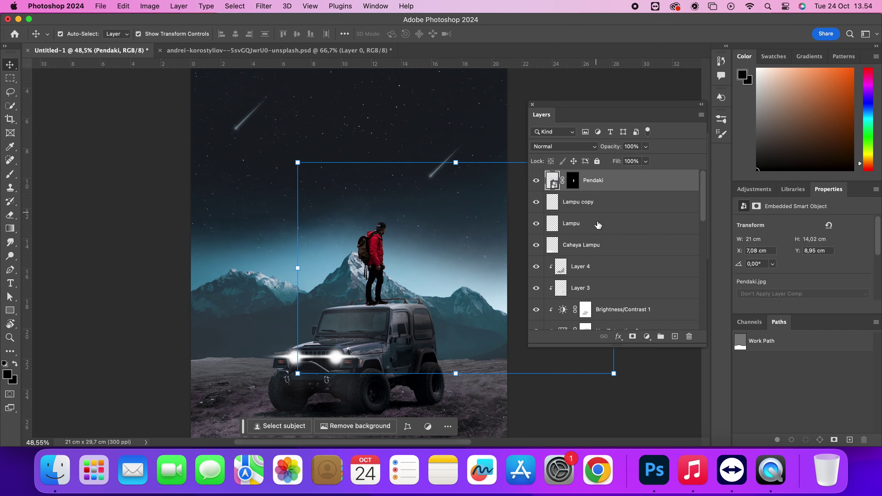
Apply a Camera Raw Filter to the Pendaki layer with temperature -19, tint -37 and saturation -30.
scroll(597, 216, down, 1)
scroll(402, 269, down, 8)
click(411, 338)
scroll(392, 319, up, 4)
click(406, 233)
scroll(619, 264, up, 5)
click(598, 180)
click(264, 6)
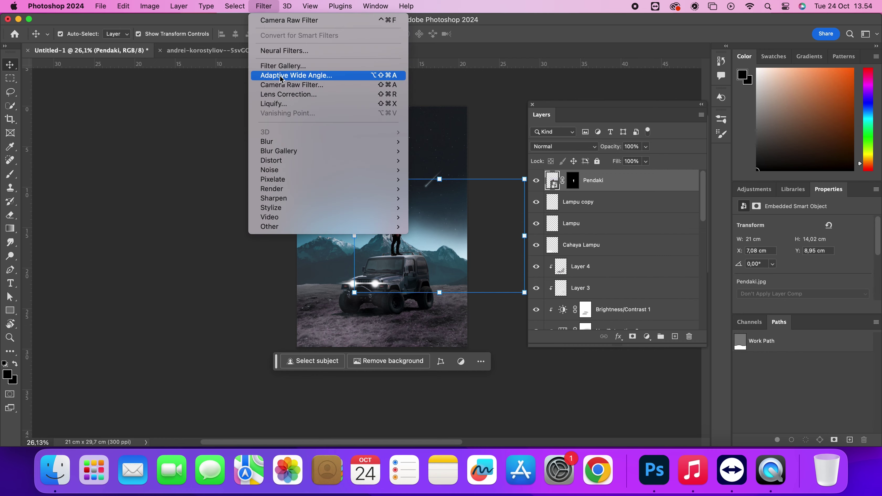
click(303, 88)
drag(628, 369, 617, 351)
scroll(632, 365, down, 2)
scroll(621, 354, down, 2)
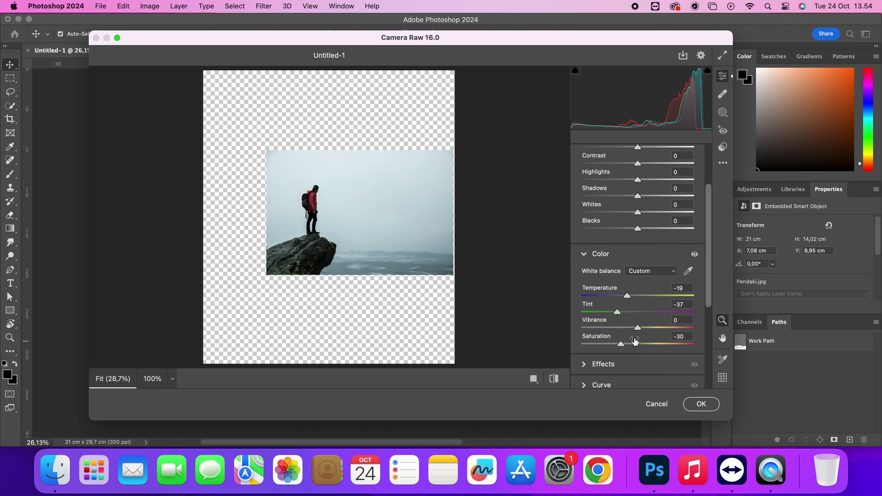
click(701, 404)
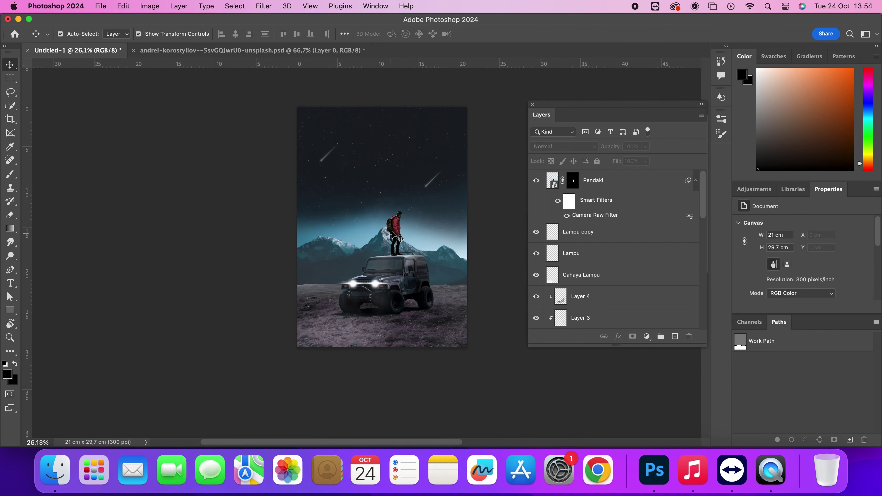
Group all layers from Pendaki down to Mobil, and expand the new group.
scroll(521, 380, up, 5)
scroll(647, 227, down, 2)
scroll(632, 243, down, 4)
shift+click(623, 248)
scroll(623, 248, down, 4)
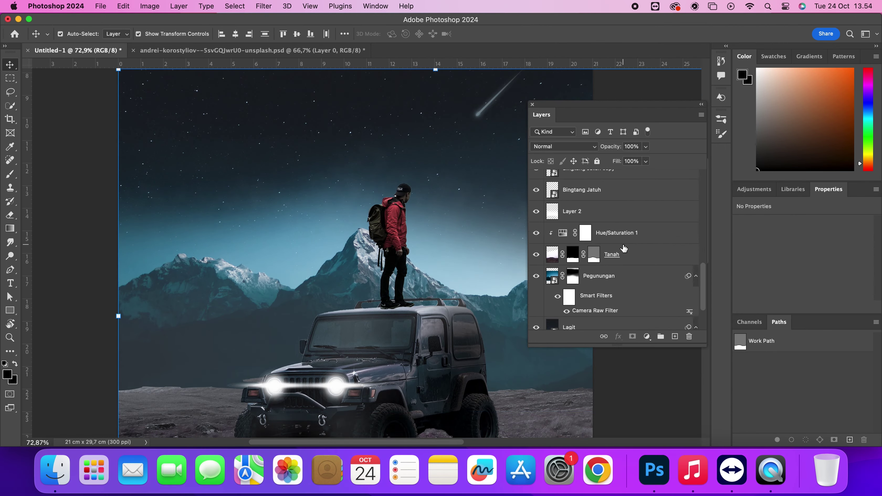
scroll(624, 248, up, 9)
key(super+g)
click(548, 176)
scroll(608, 201, down, 6)
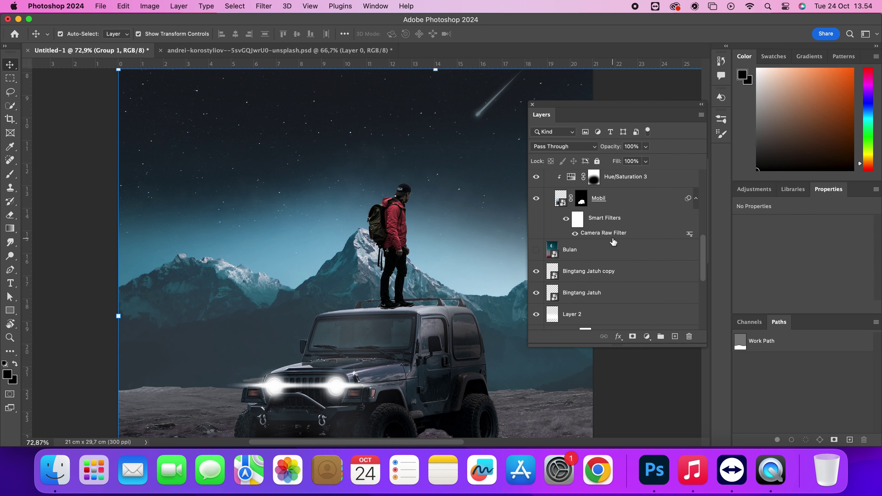
Free-transform all the grouped hiker and jeep layers together to adjust their size and position in the scene.
shift+click(608, 200)
scroll(350, 225, down, 6)
click(473, 327)
drag(473, 327, 447, 307)
drag(342, 255, 403, 287)
scroll(358, 276, up, 2)
scroll(359, 276, up, 4)
scroll(556, 222, up, 2)
drag(568, 380, 588, 396)
drag(410, 308, 389, 290)
drag(567, 378, 504, 329)
drag(349, 237, 378, 268)
click(534, 36)
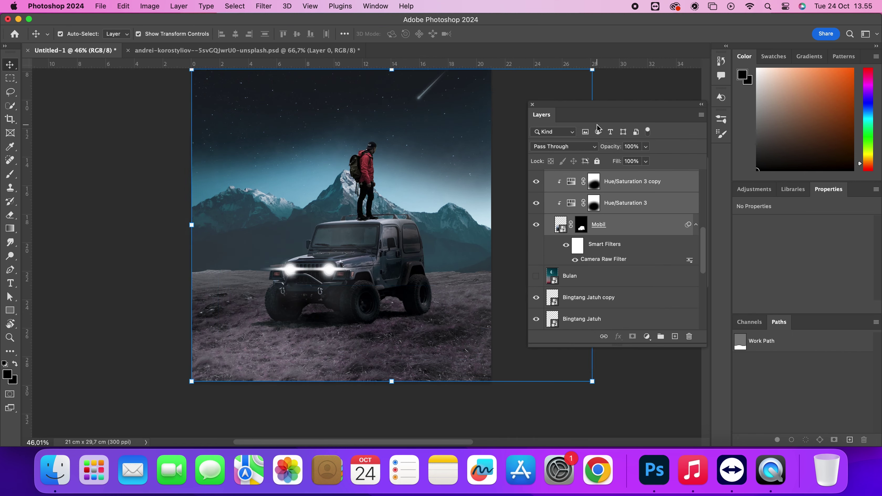
Reselect the layers in Group 1 and move the hiker and jeep slightly left and down.
scroll(406, 323, down, 3)
click(404, 284)
click(617, 180)
scroll(637, 233, down, 8)
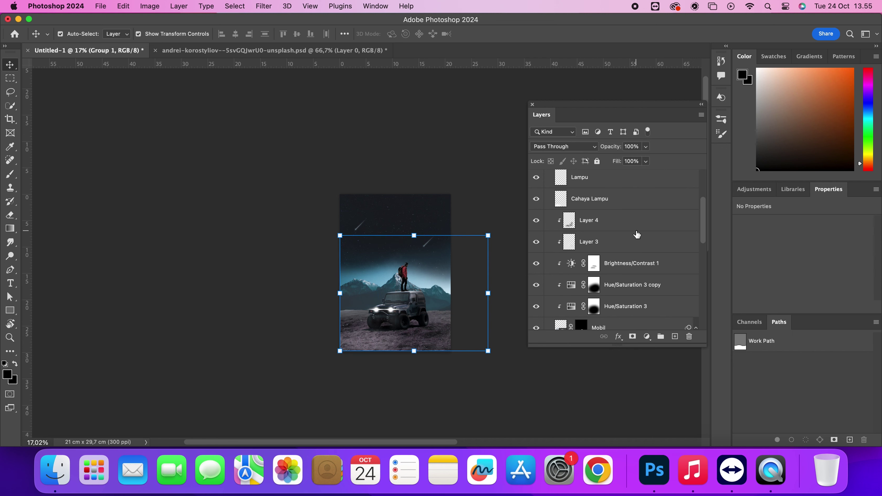
shift+click(614, 206)
drag(411, 303, 405, 305)
key(Down)
key(Down)
key(Down)
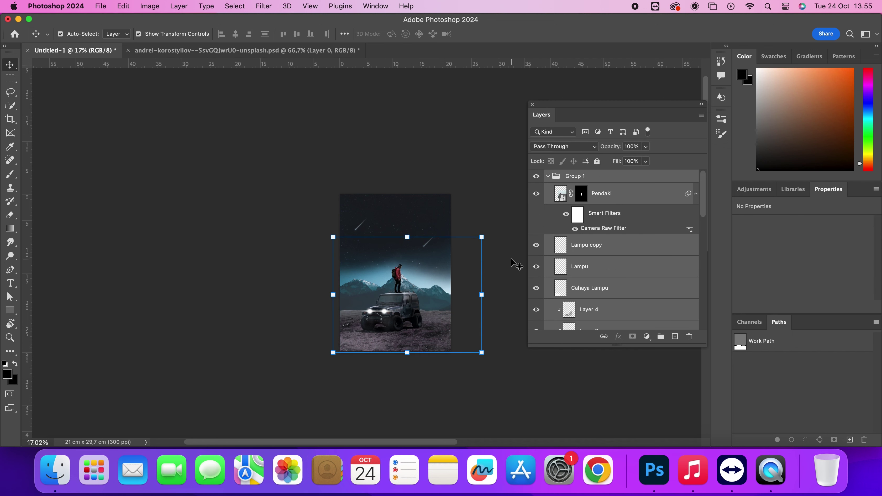
click(517, 265)
Show the Bulan moon layer and place it above Group 1 at the top of the layer stack.
scroll(627, 253, down, 10)
scroll(625, 250, up, 3)
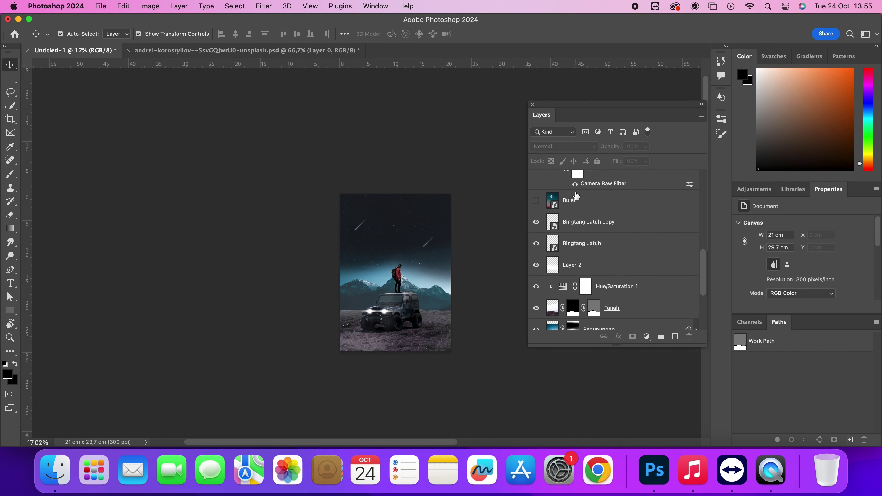
click(536, 199)
click(623, 206)
scroll(618, 207, up, 8)
drag(559, 210, 582, 172)
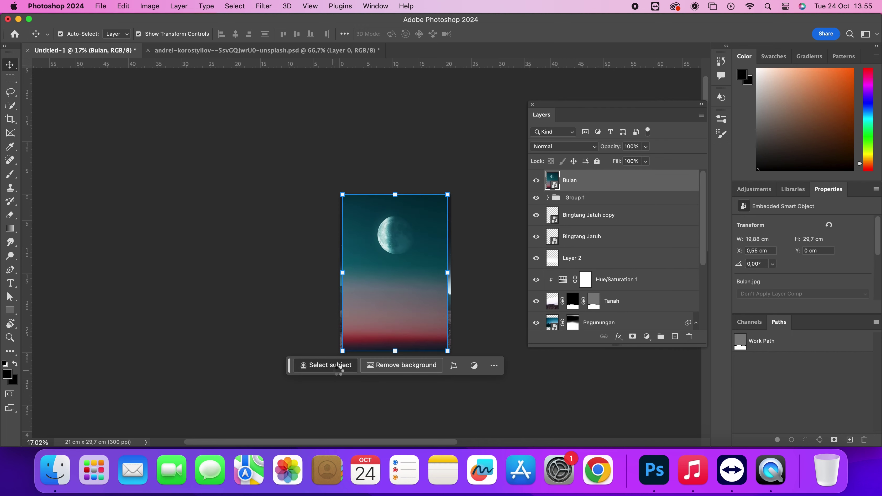
Select the moon as the subject, mask the Bulan layer to it, and refine that mask in Select and Mask.
click(330, 365)
click(413, 270)
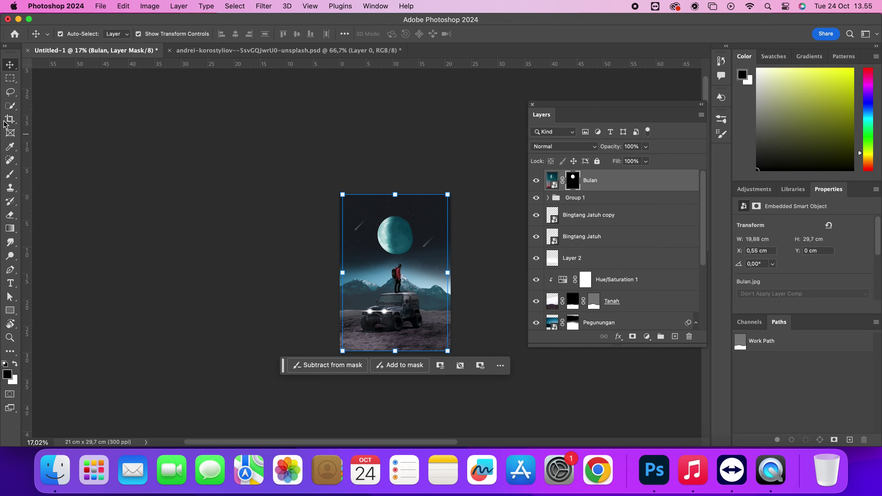
click(10, 105)
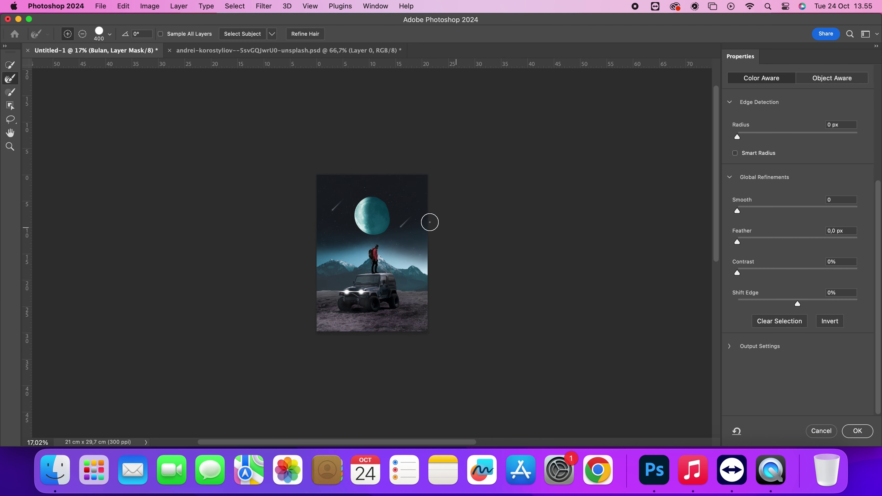
click(857, 431)
Enlarge the moon, rotate it to about -138°, and position it in the sky above the hiker.
key(super+t)
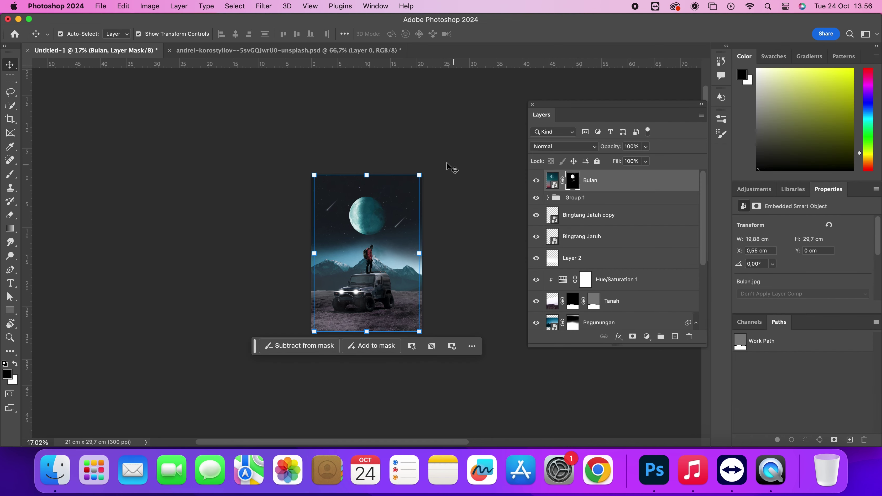
drag(449, 165, 286, 252)
drag(352, 291, 380, 207)
drag(488, 137, 507, 146)
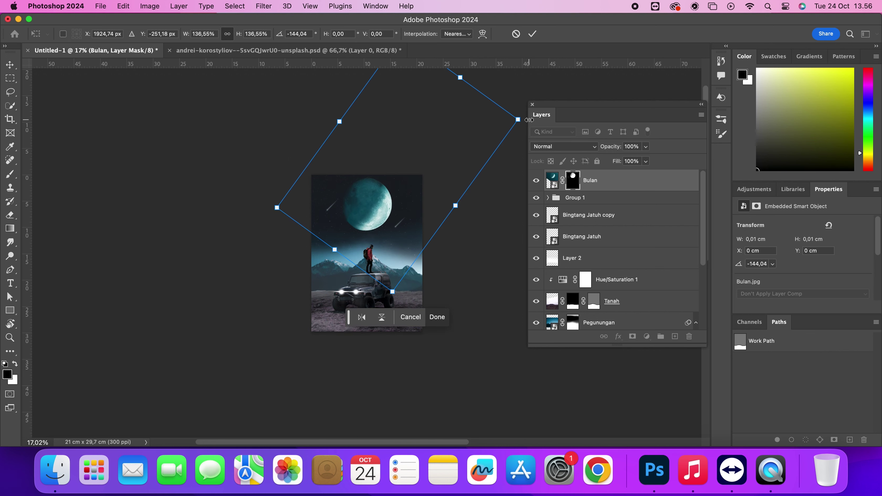
drag(402, 299, 389, 298)
drag(381, 217, 384, 223)
click(532, 34)
click(477, 146)
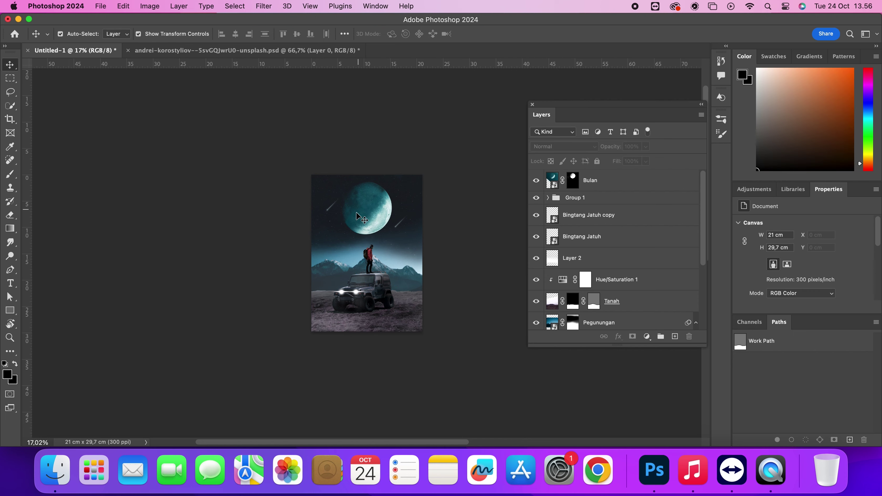
Refine the moon's edge in Select and Mask with a 700 px refine brush and 33% contrast.
click(375, 224)
key(w)
click(378, 34)
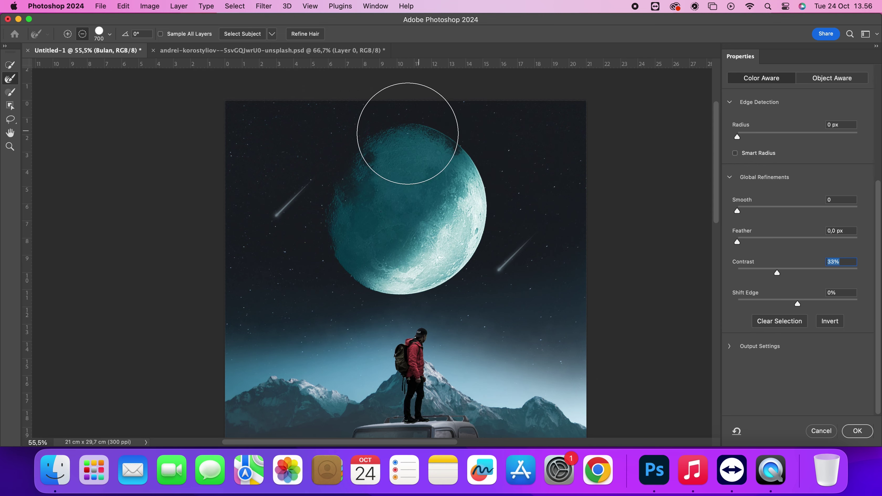
click(856, 432)
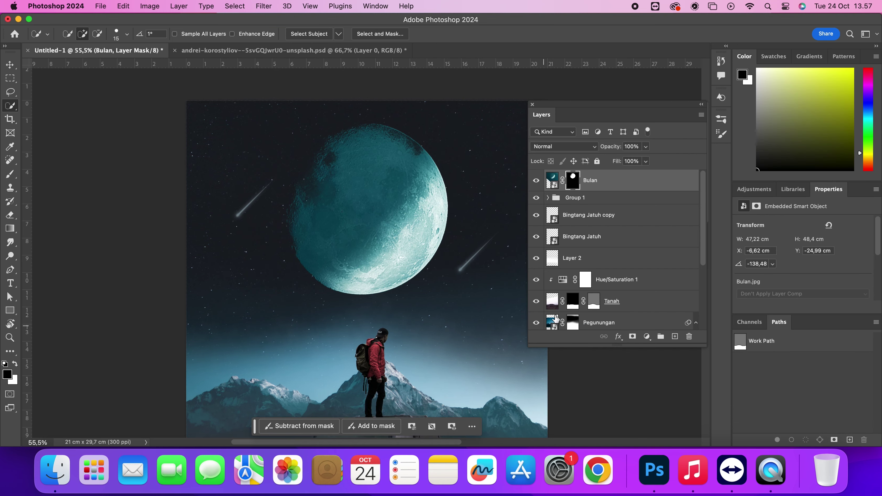
scroll(486, 296, down, 5)
key(v)
click(509, 346)
scroll(412, 357, down, 3)
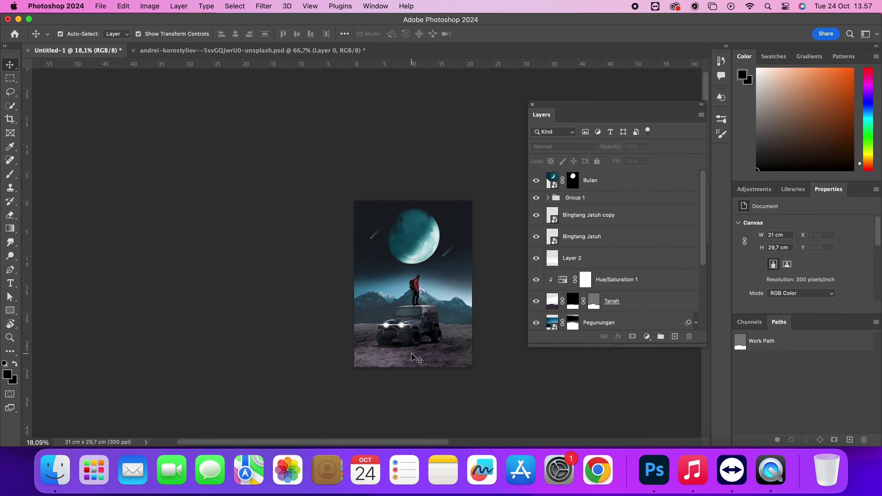
Apply a Camera Raw Filter to the moon with temperature -12, tint +2 and vibrance +14, and save the document.
click(636, 181)
click(264, 6)
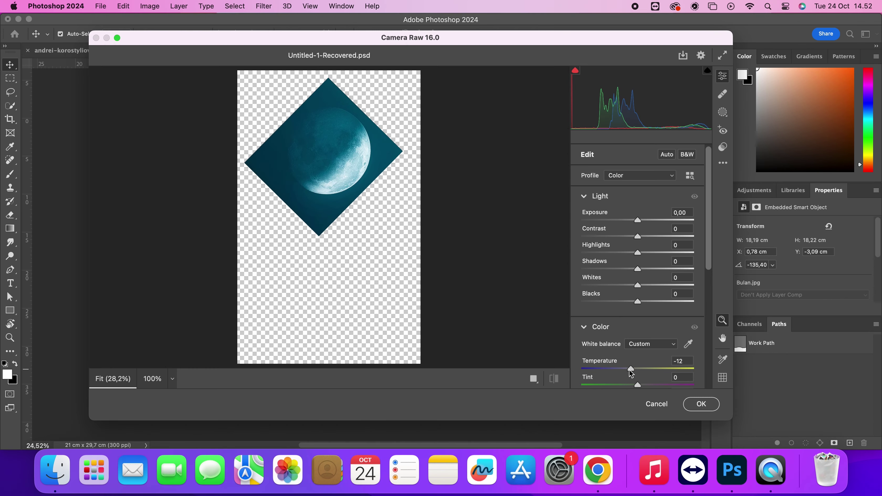
scroll(630, 372, down, 2)
drag(638, 361, 645, 377)
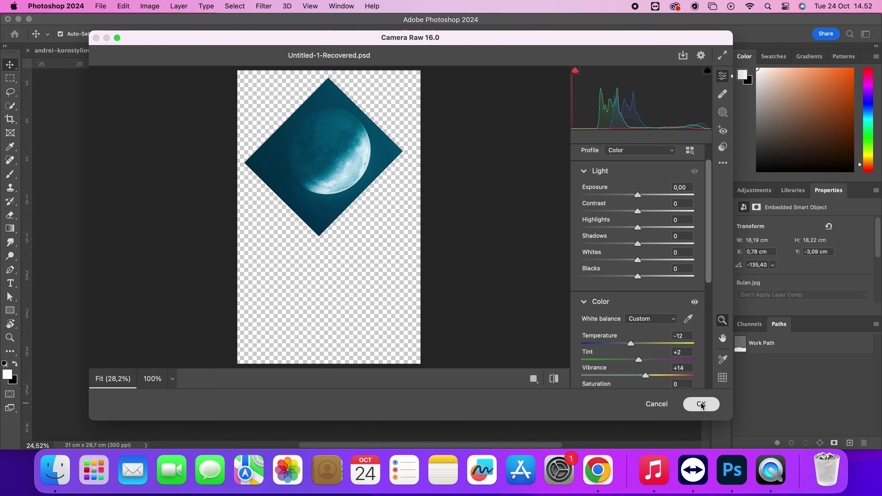
click(702, 404)
key(super+s)
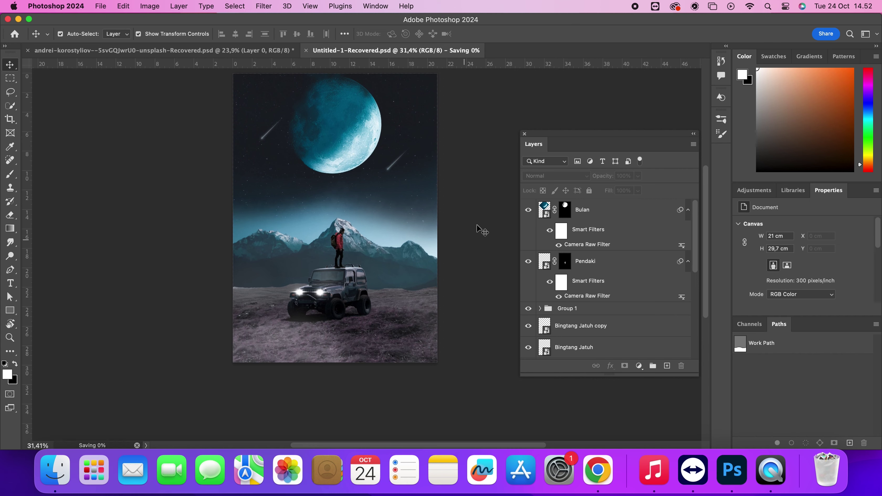
Nudge the Bulan layer's moon down slightly in the sky and deselect it.
scroll(446, 248, up, 2)
click(592, 208)
key(shift+Down)
key(shift+Down)
key(shift+Down)
key(shift+Down)
key(shift+Down)
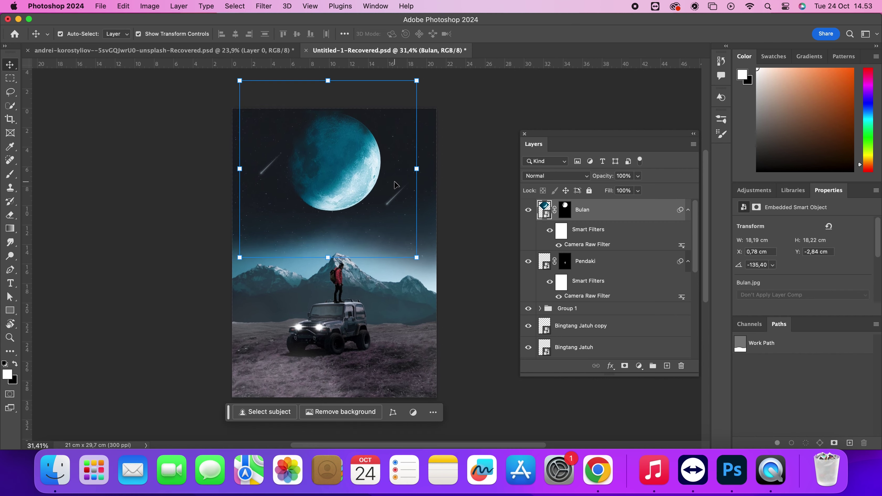
scroll(446, 198, right, 3)
scroll(446, 198, up, 1)
click(469, 243)
scroll(489, 277, down, 3)
scroll(490, 277, left, 2)
scroll(490, 277, down, 4)
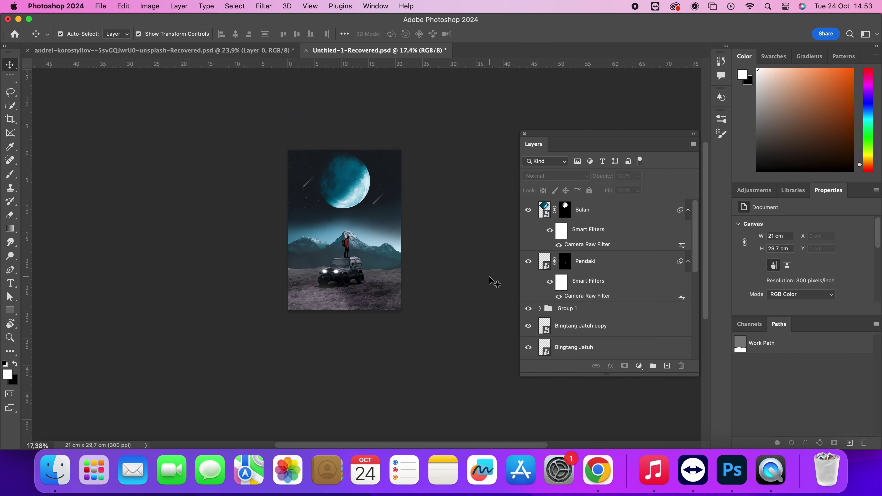
Close the separate Unsplash source photo document so only the composition stays open.
scroll(490, 277, up, 6)
click(28, 50)
click(440, 199)
click(441, 203)
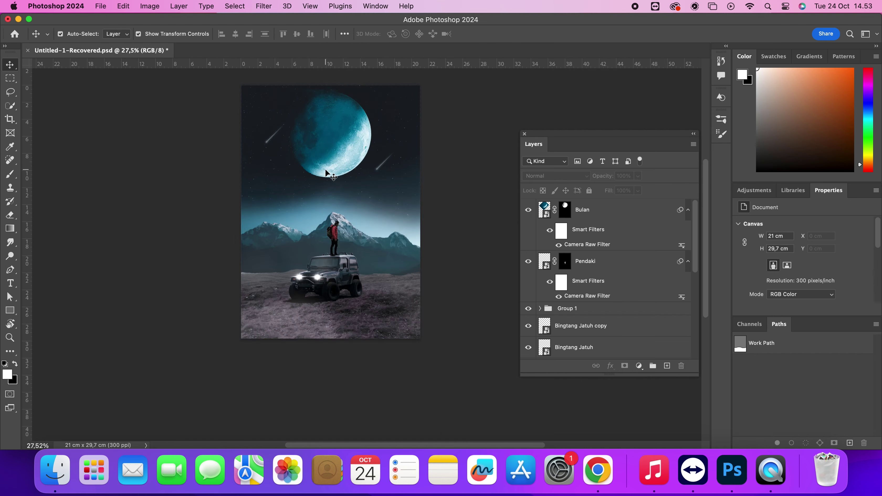
Add a Levels adjustment above the moon with input levels 35, 0.90 and 255 and output levels 31 to 255.
scroll(379, 235, up, 3)
scroll(379, 235, up, 1)
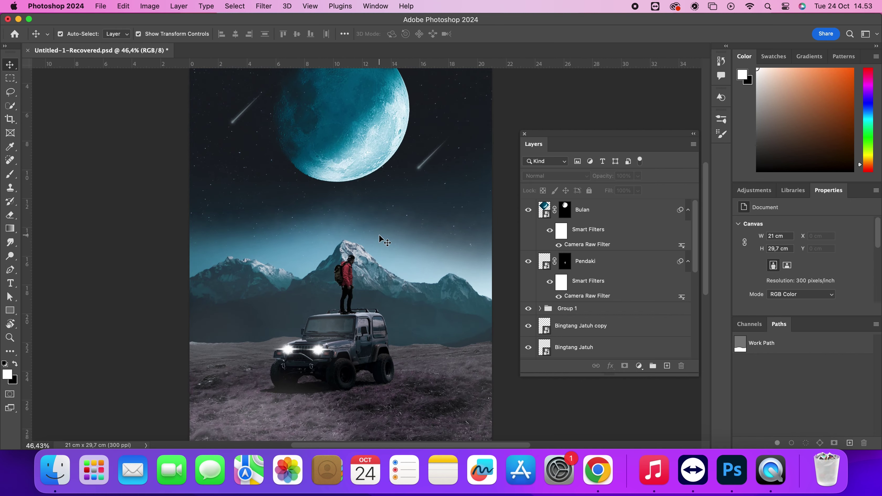
scroll(378, 236, down, 3)
scroll(379, 234, up, 2)
click(754, 190)
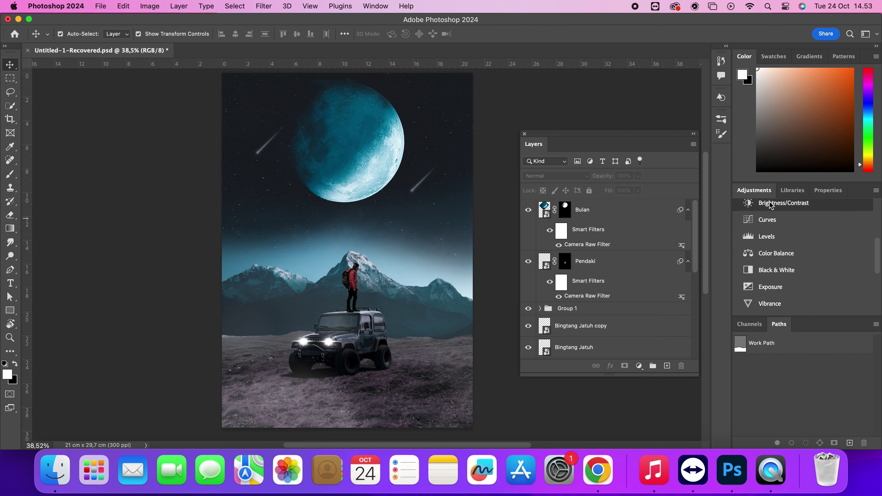
click(767, 289)
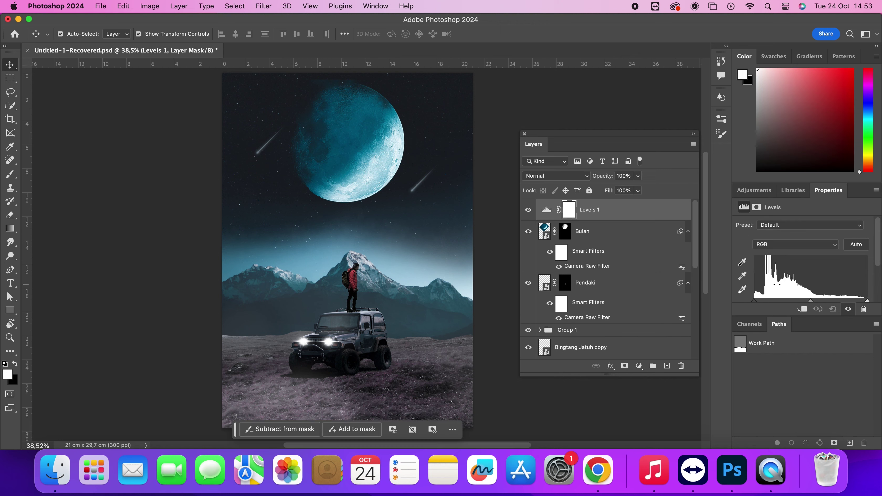
click(546, 210)
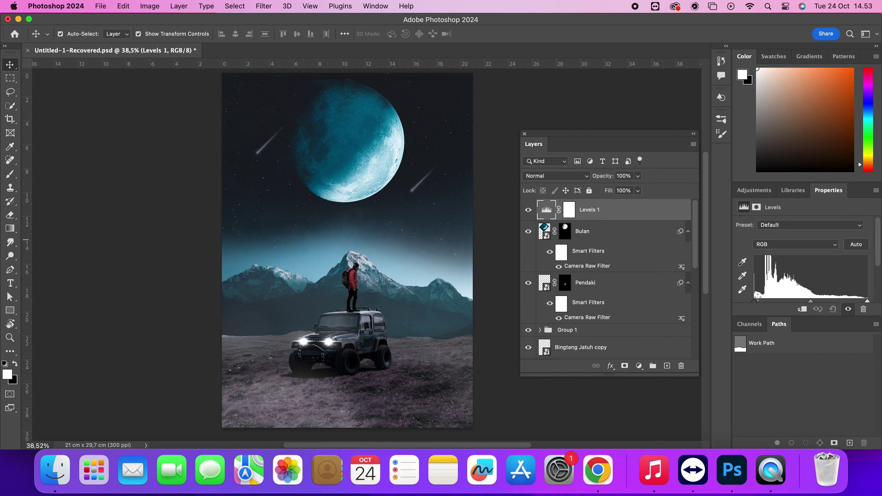
drag(867, 300, 879, 300)
drag(771, 317, 775, 371)
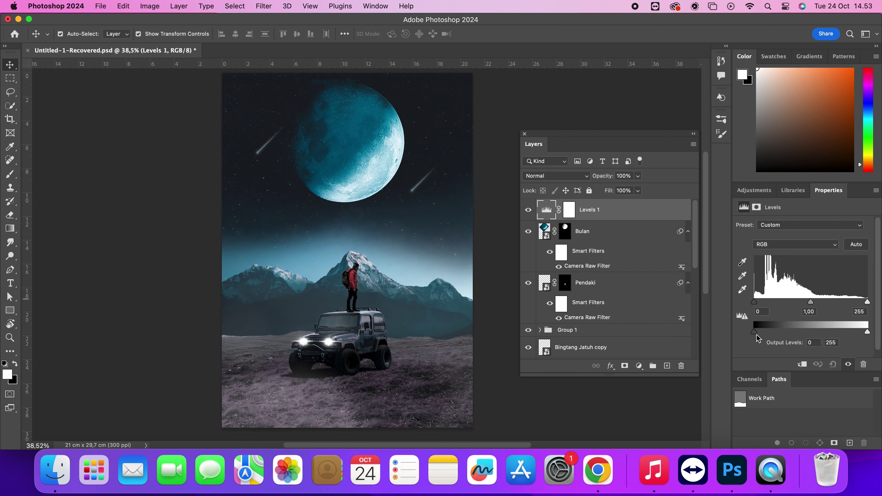
drag(754, 331, 768, 331)
mouse_move(754, 301)
mouse_down()
mouse_move(823, 302)
mouse_move(770, 308)
mouse_up()
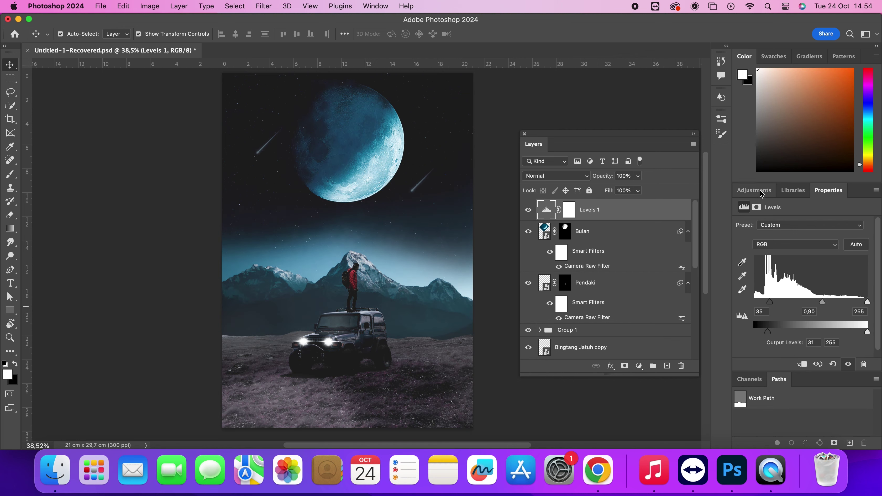
Add a midtone Color Balance adjustment with cyan-red -19, magenta-green -10 and yellow-blue -3, plus an Exposure adjustment that darkens the image.
click(760, 192)
click(767, 308)
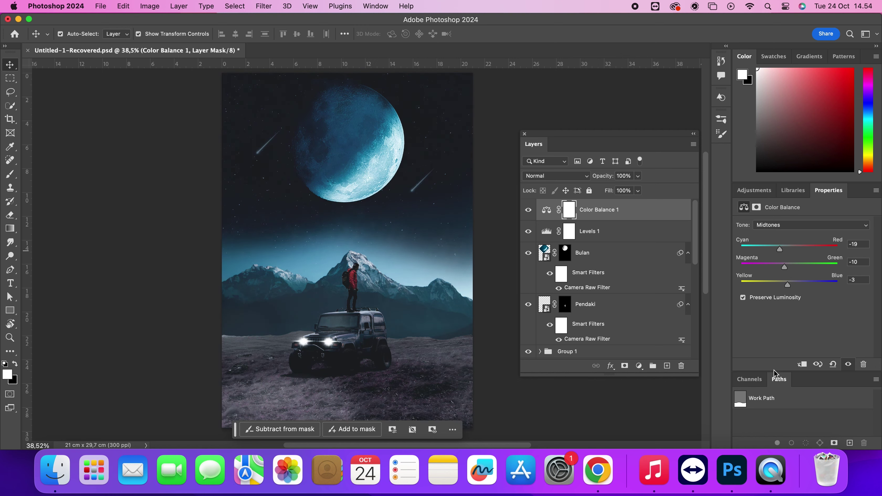
click(753, 190)
scroll(798, 296, down, 1)
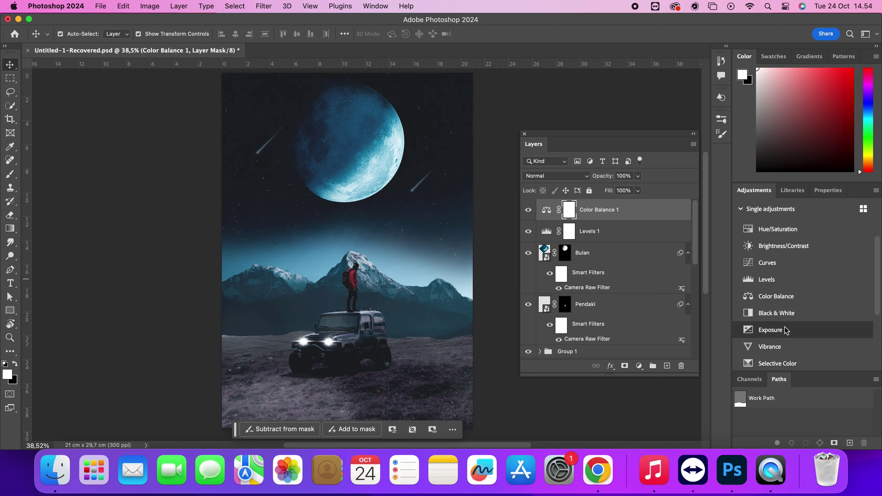
click(771, 332)
drag(802, 290, 797, 252)
Add a Vibrance adjustment on top with vibrance +49 and saturation +35, and save the document.
click(753, 190)
scroll(801, 281, down, 2)
click(795, 285)
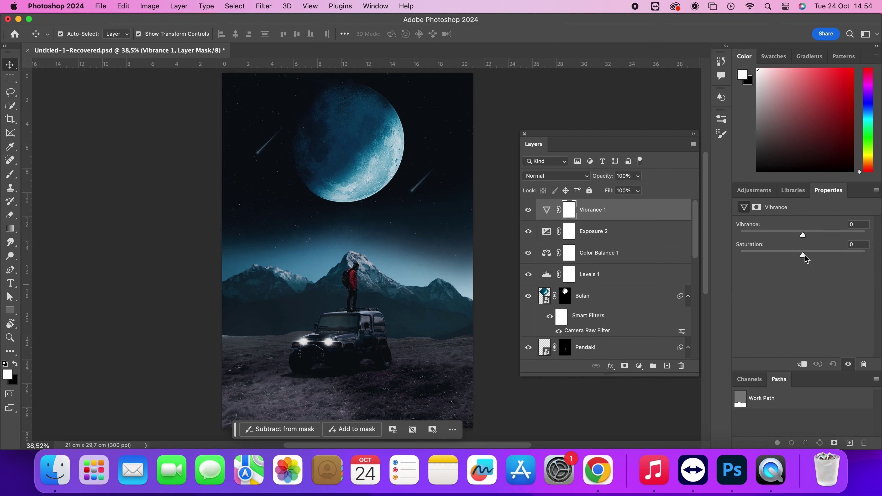
drag(789, 238, 834, 239)
scroll(482, 359, down, 3)
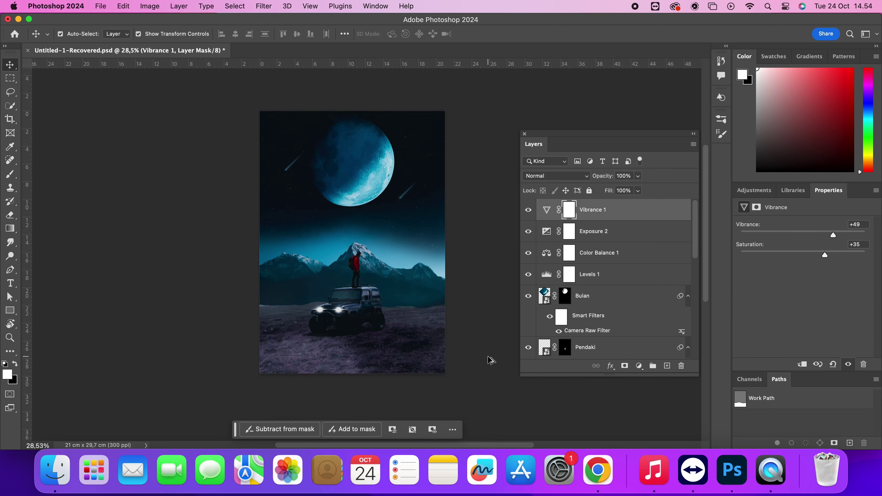
scroll(388, 326, up, 4)
scroll(388, 326, up, 3)
scroll(122, 161, down, 3)
key(cmd+s)
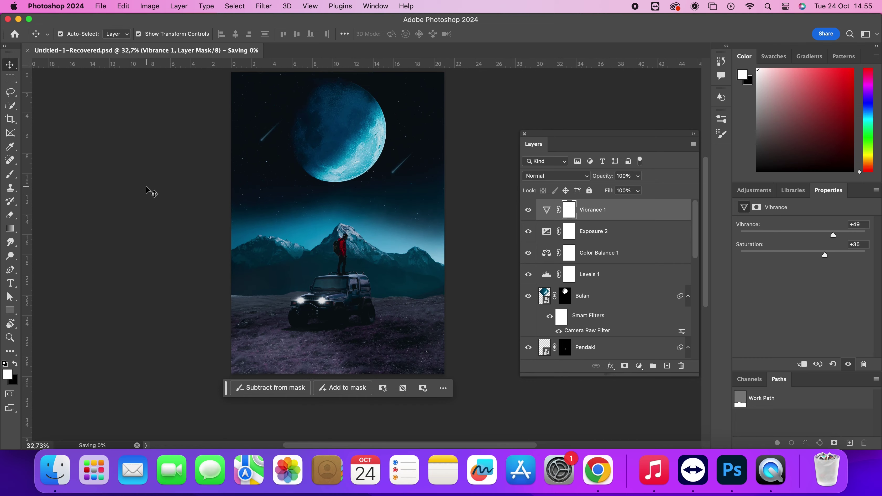
Deselect the layers and toggle the visibility of the upper adjustment layers to compare the image with and without them.
scroll(359, 254, up, 2)
click(481, 293)
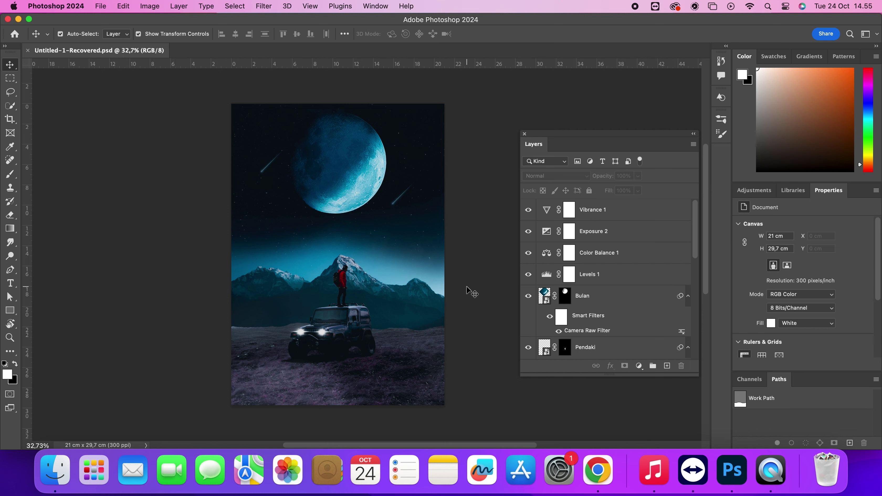
drag(531, 253, 532, 280)
drag(530, 210, 530, 277)
drag(359, 344, 411, 331)
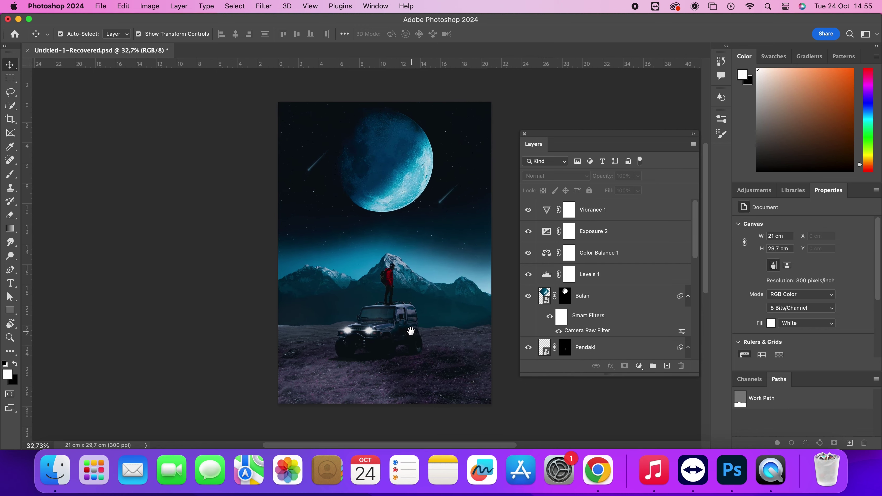
Add an Exposure adjustment above Layer 2 and clip it to that layer.
scroll(411, 331, up, 3)
scroll(572, 315, down, 5)
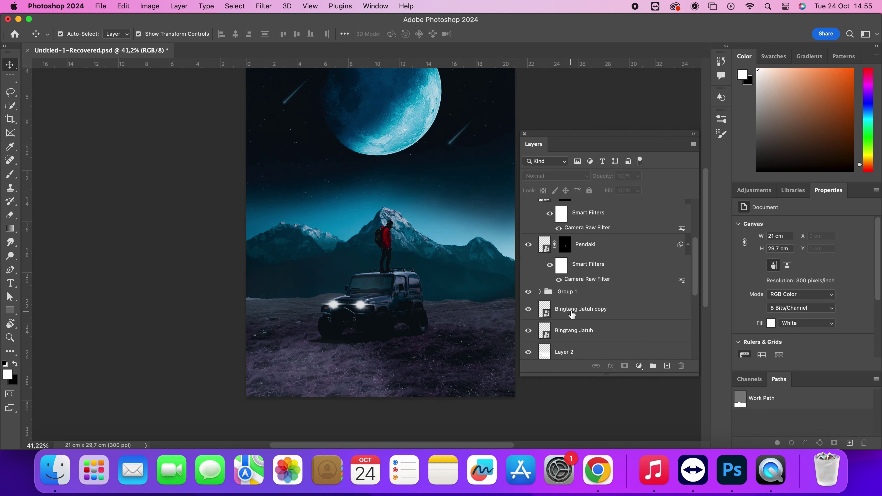
click(576, 306)
click(576, 353)
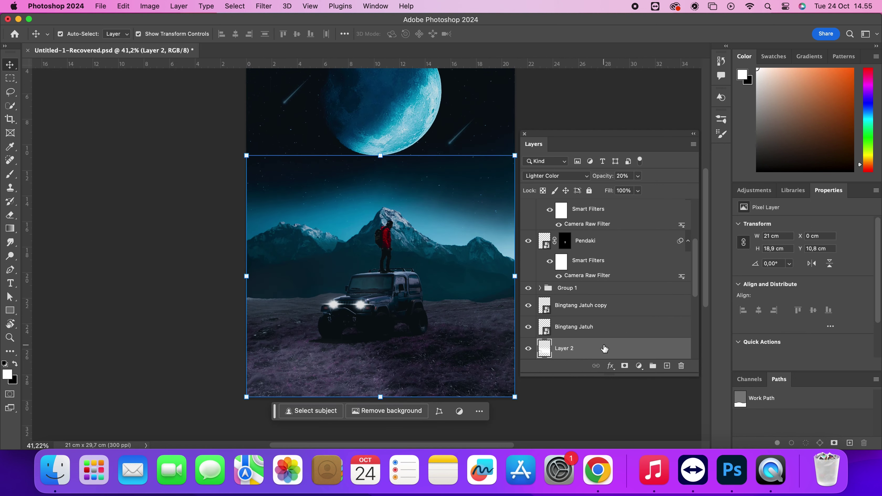
scroll(605, 349, up, 5)
scroll(604, 349, down, 10)
click(760, 194)
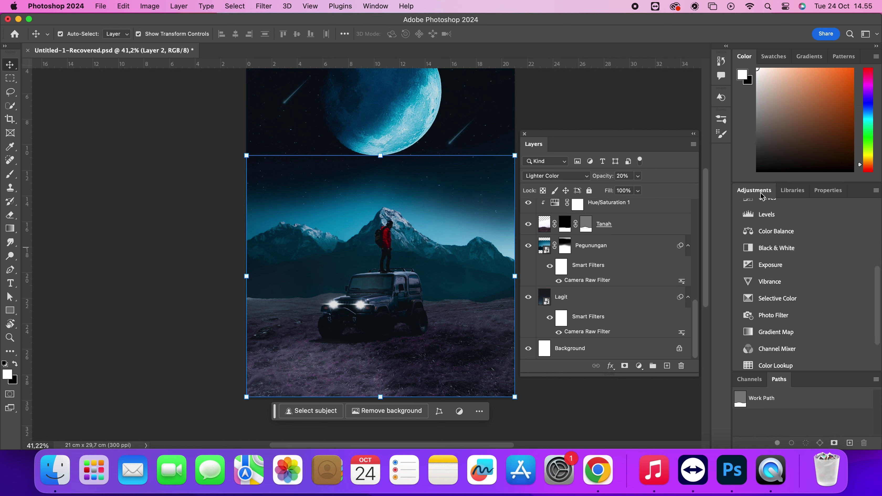
click(768, 265)
scroll(611, 236, up, 1)
right_click(613, 233)
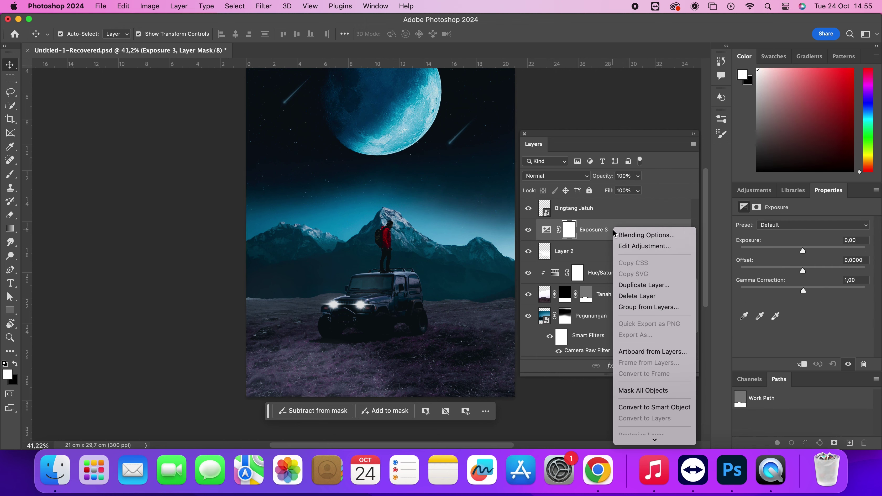
click(653, 360)
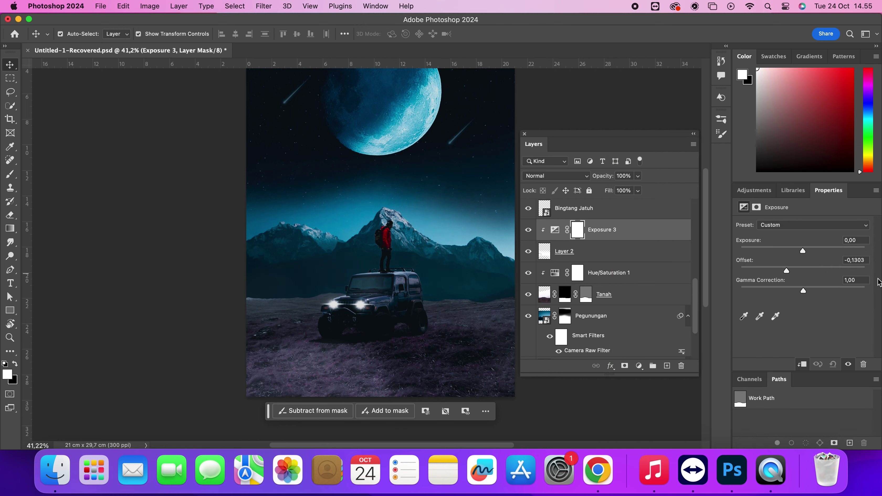
Set the clipped Exposure adjustment to exposure +20, offset +0.5 and gamma correction 0.06, and save the document.
drag(803, 250, 868, 252)
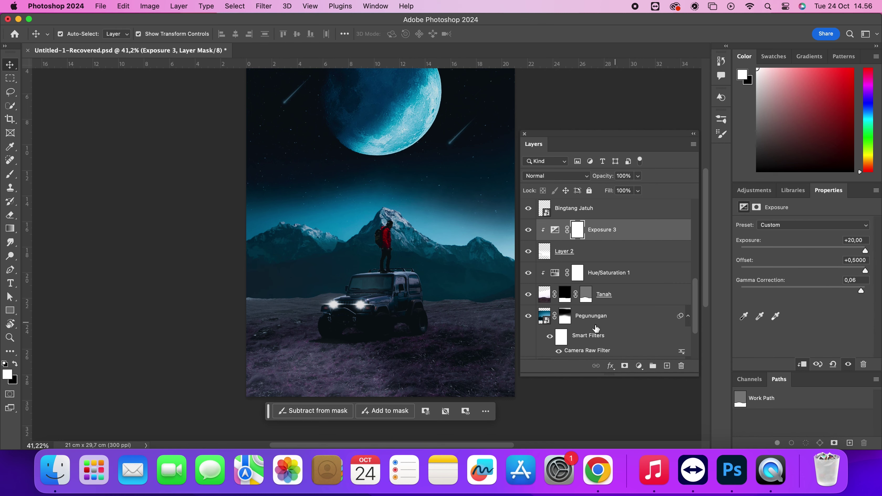
click(40, 86)
scroll(377, 242, down, 5)
scroll(379, 241, up, 10)
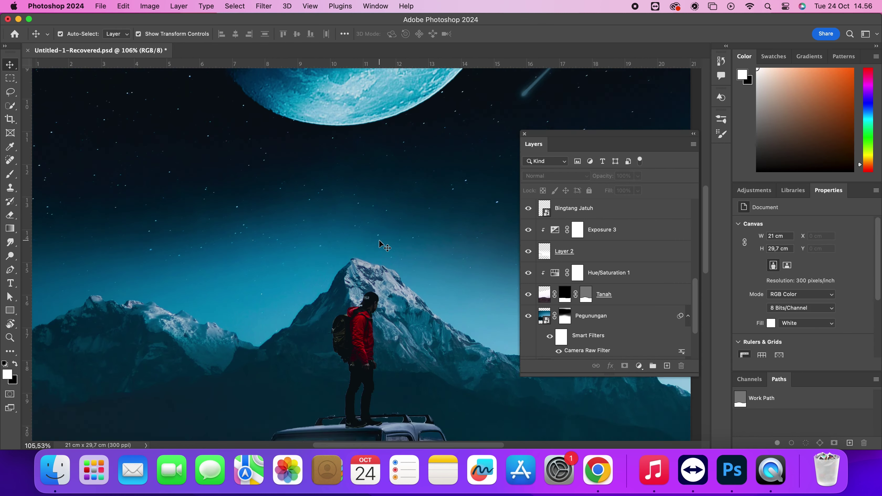
scroll(379, 241, down, 6)
drag(379, 241, 380, 217)
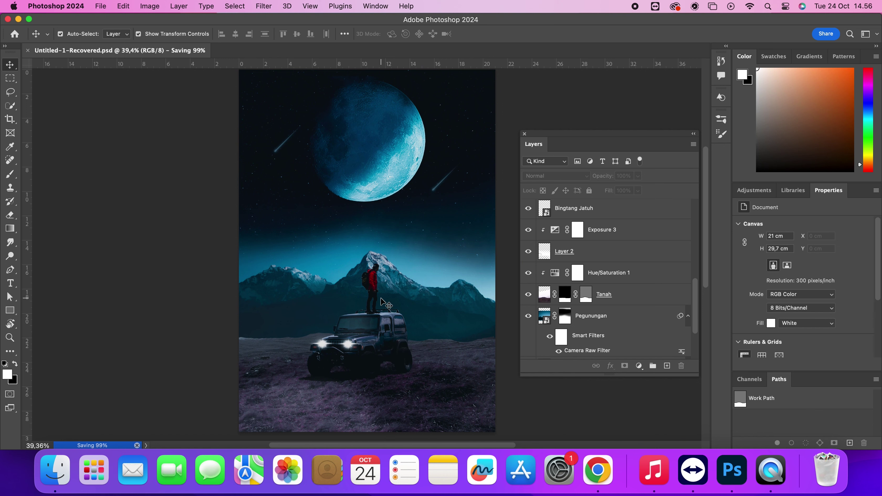